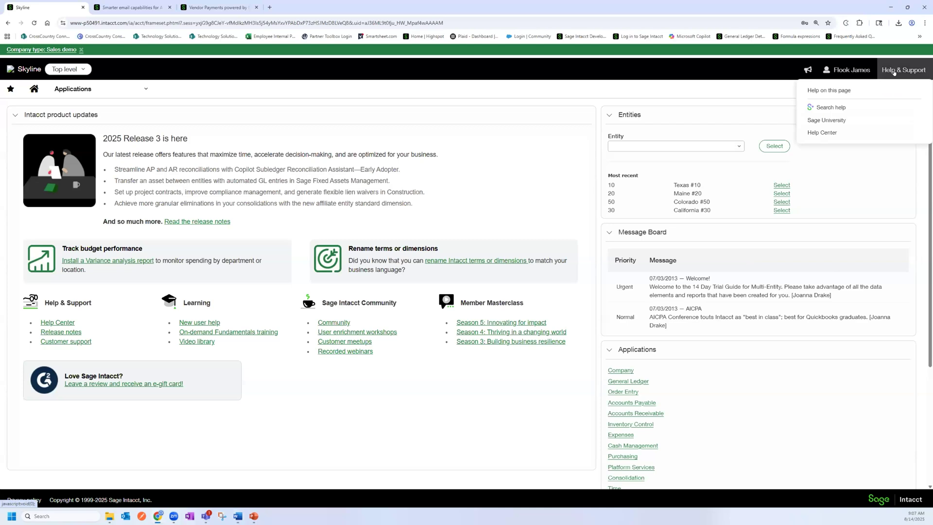
# - Open the Search help assistant and ask it about "closed period error"
pyautogui.click(851, 109)
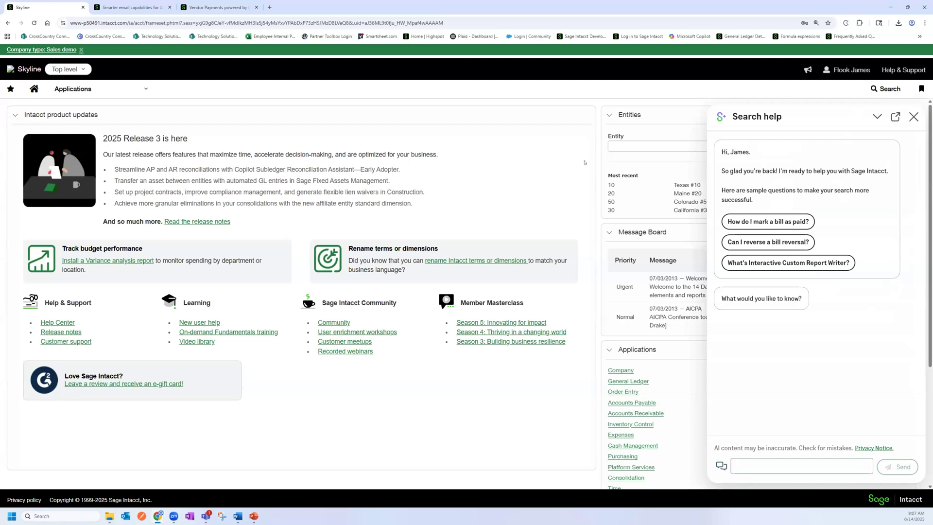
pyautogui.click(900, 72)
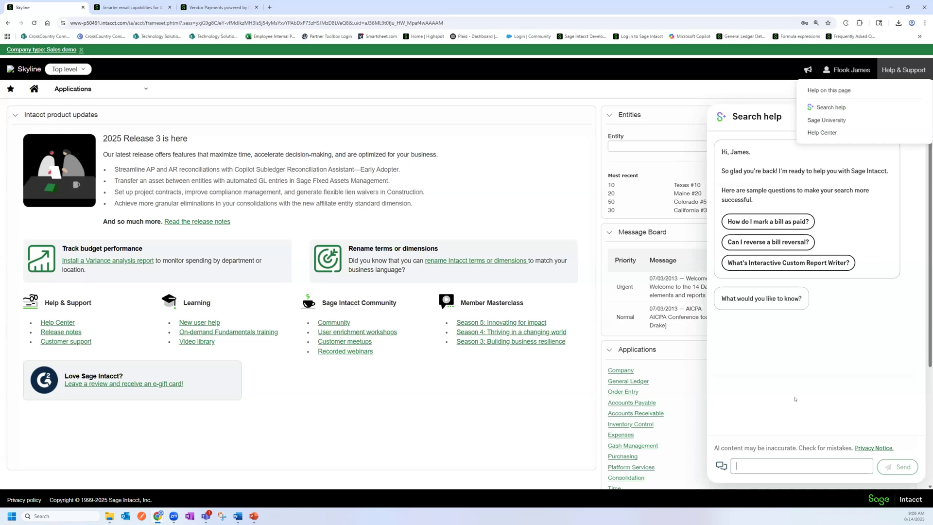
pyautogui.write('closed')
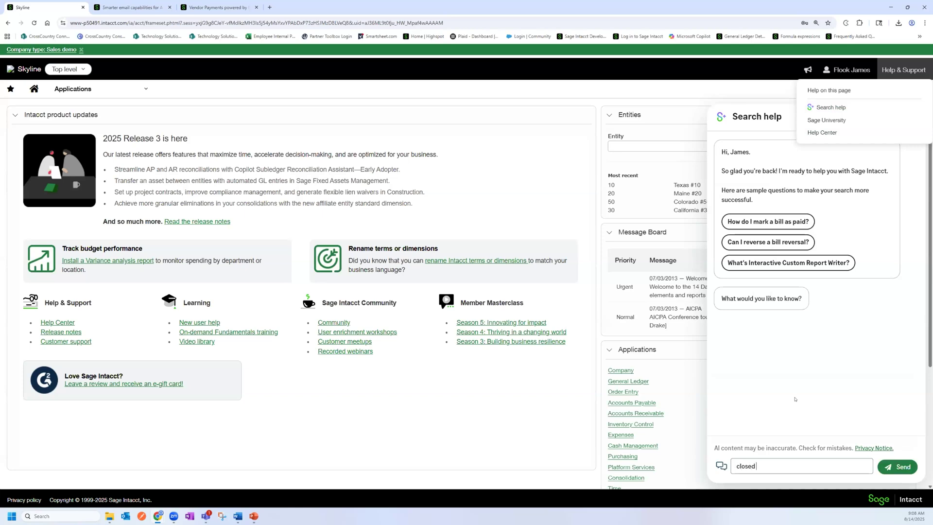
pyautogui.write(' error')
pyautogui.press('BackSpace')
pyautogui.press('BackSpace')
pyautogui.press('BackSpace')
pyautogui.press('BackSpace')
pyautogui.press('BackSpace')
pyautogui.press('BackSpace')
pyautogui.write('period error')
pyautogui.press('Return')
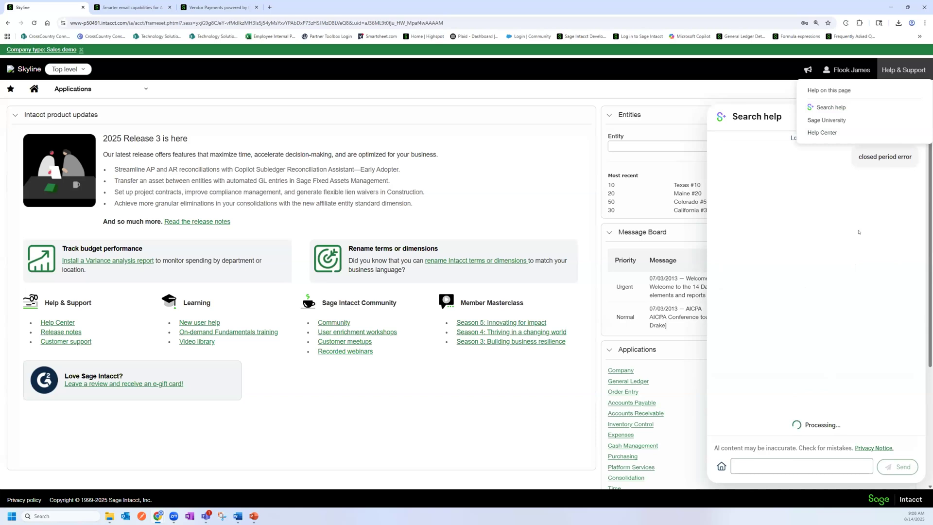
# - Read the assistant's troubleshooting answer and related article links for the closed period error, and close the assistant
pyautogui.scroll(5, 860, 230)
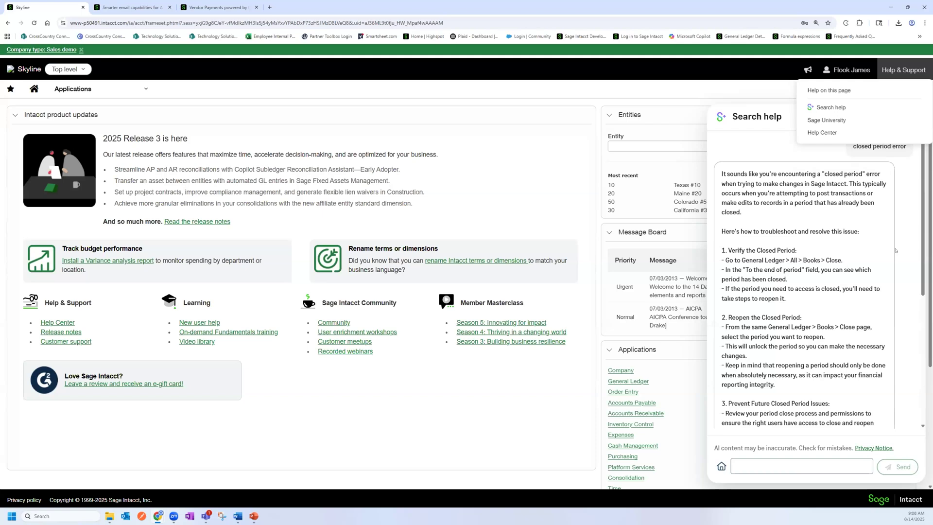
pyautogui.scroll(-1, 895, 254)
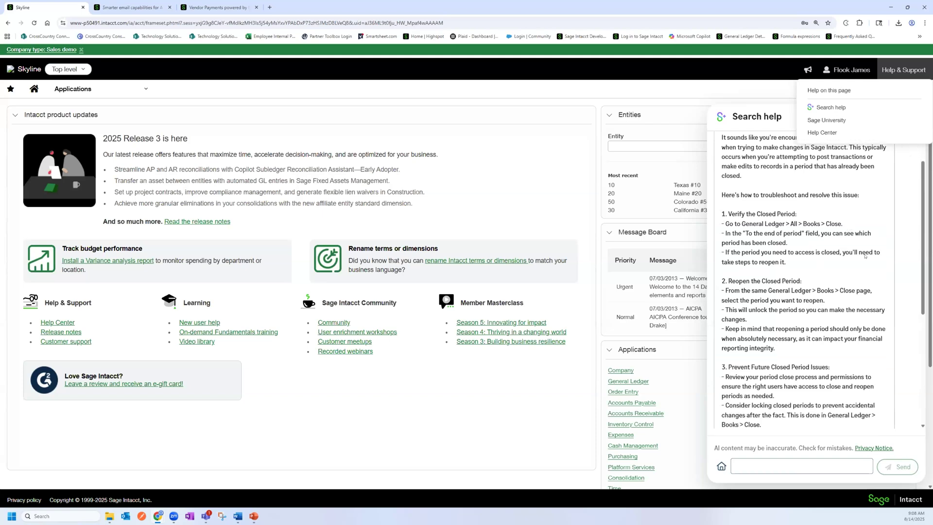
pyautogui.scroll(-4, 865, 256)
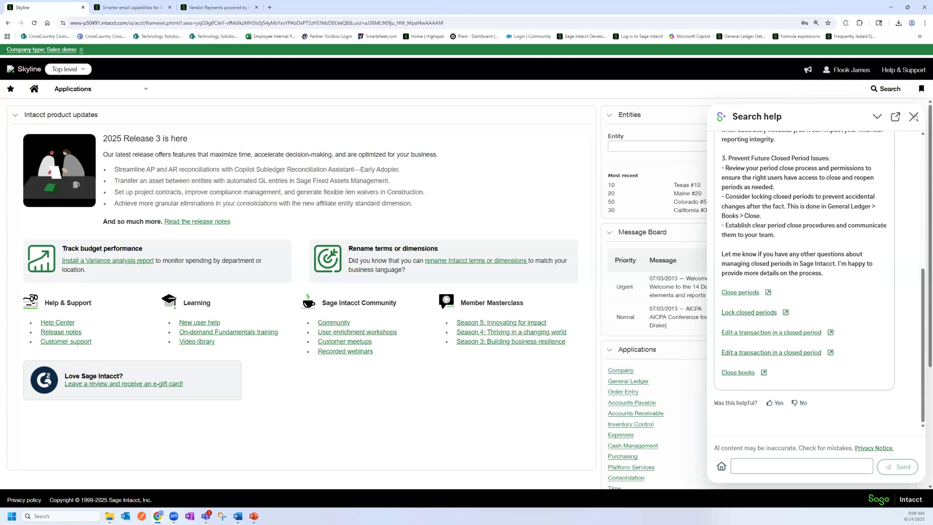
pyautogui.click(913, 116)
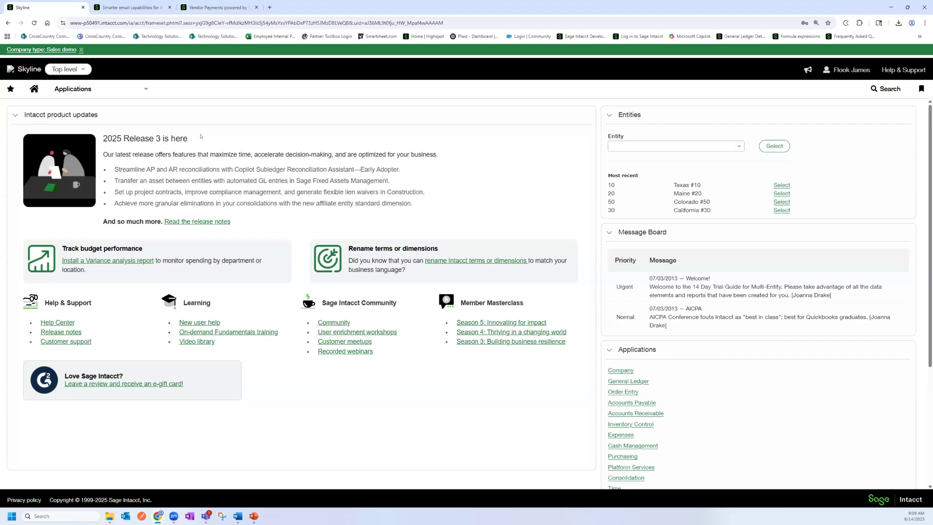
# - Open the company information for editing and go to the Email sender domain settings in its security section
pyautogui.click(102, 88)
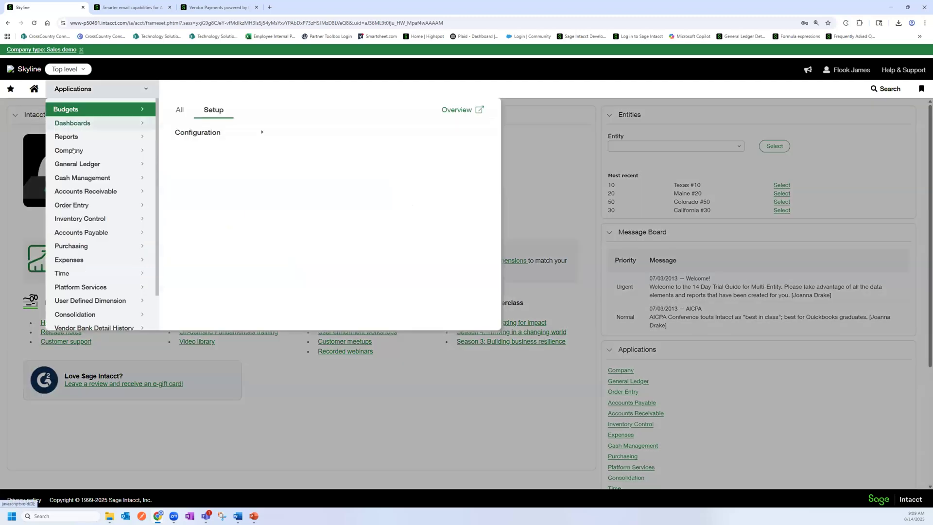
pyautogui.moveTo(73, 150)
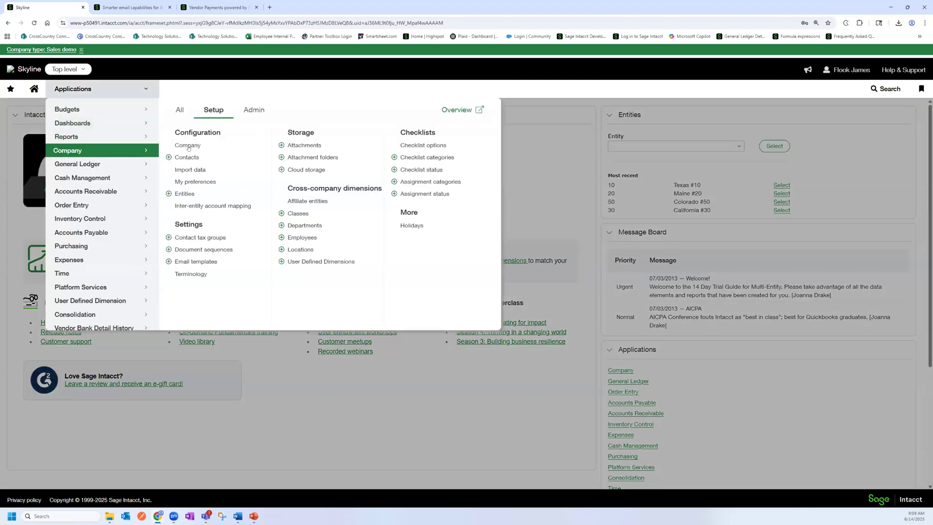
pyautogui.click(188, 146)
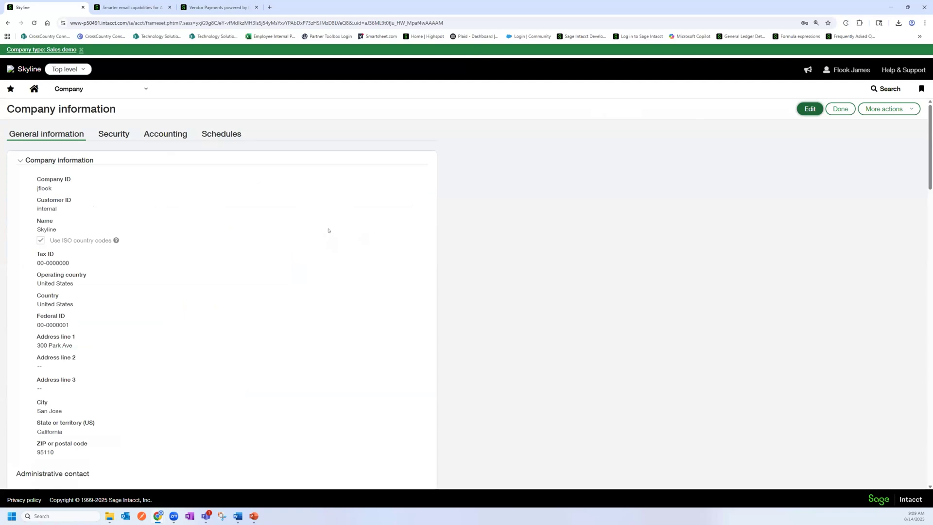
pyautogui.click(122, 134)
pyautogui.scroll(-10, 292, 302)
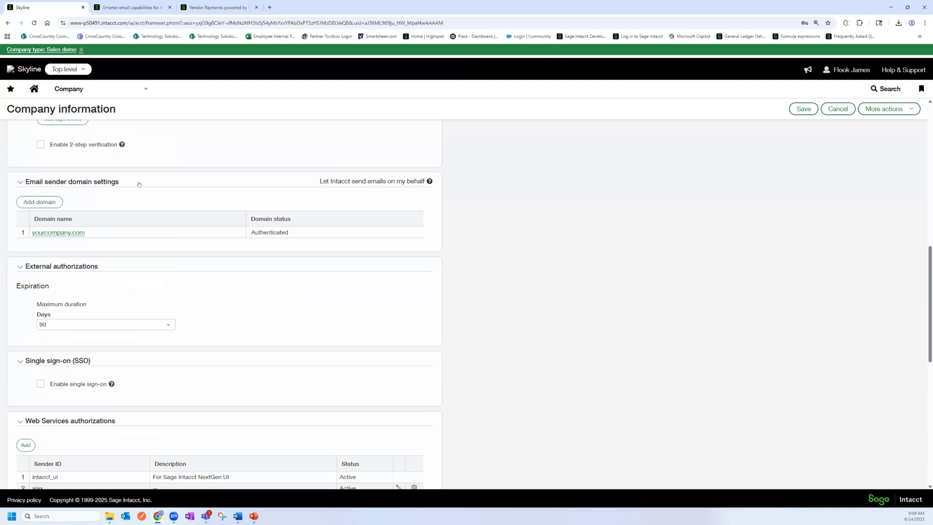
# - View the blank form for adding a sender domain, and examine the DNS records and domain status of yourcompany.com
pyautogui.click(48, 202)
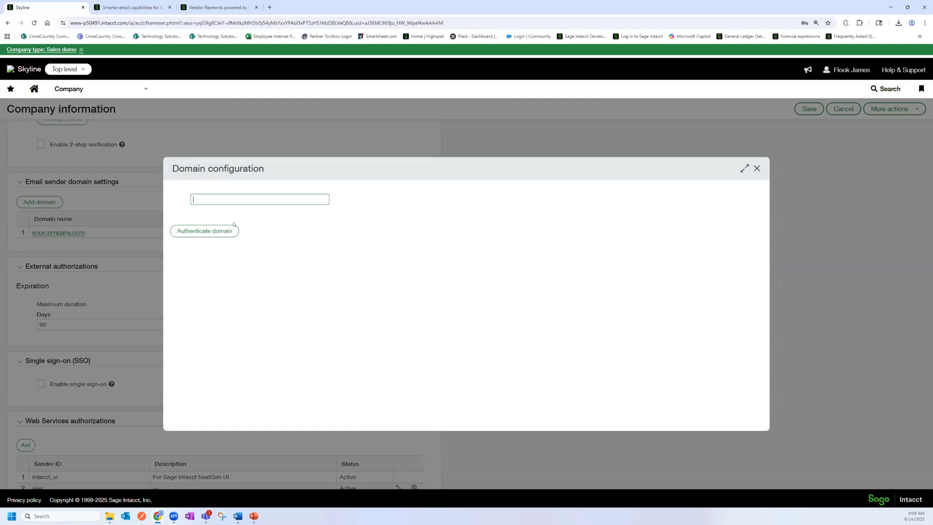
pyautogui.click(755, 168)
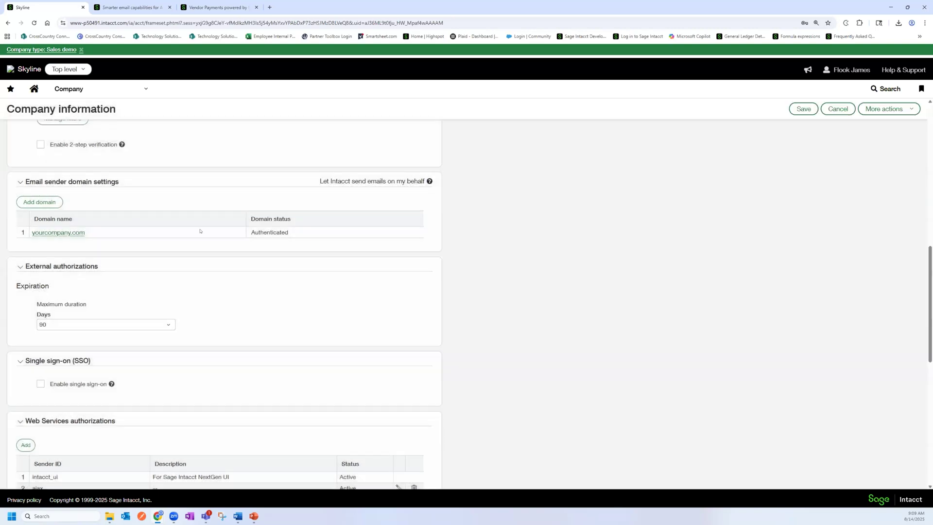
pyautogui.click(200, 232)
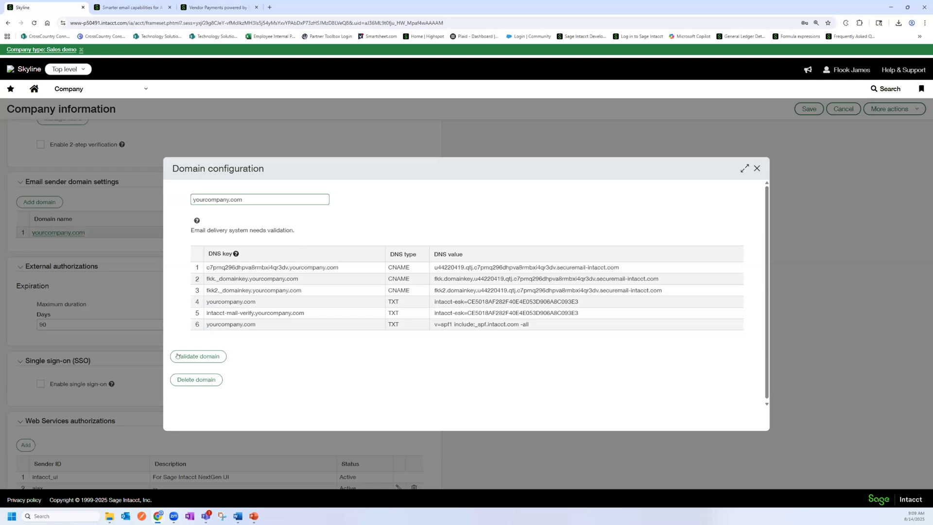
pyautogui.click(756, 168)
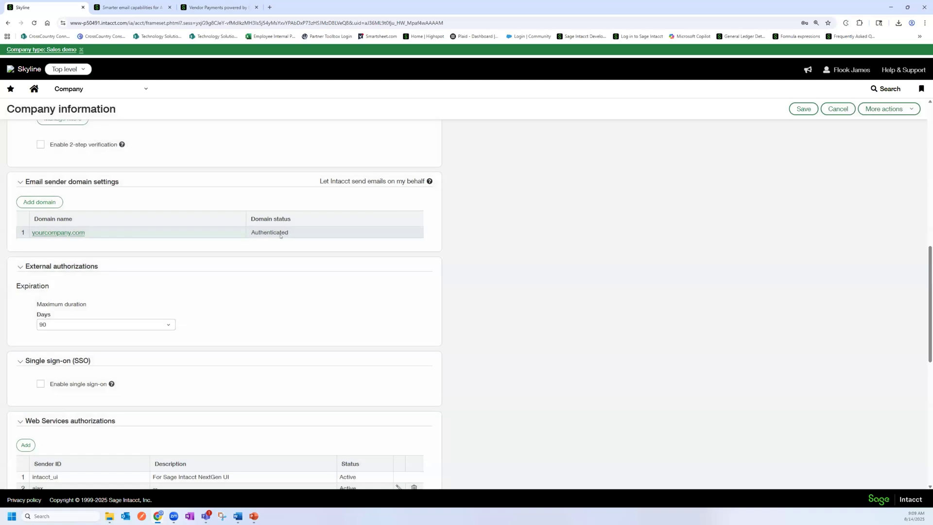
pyautogui.moveTo(290, 233); pyautogui.dragTo(247, 235)
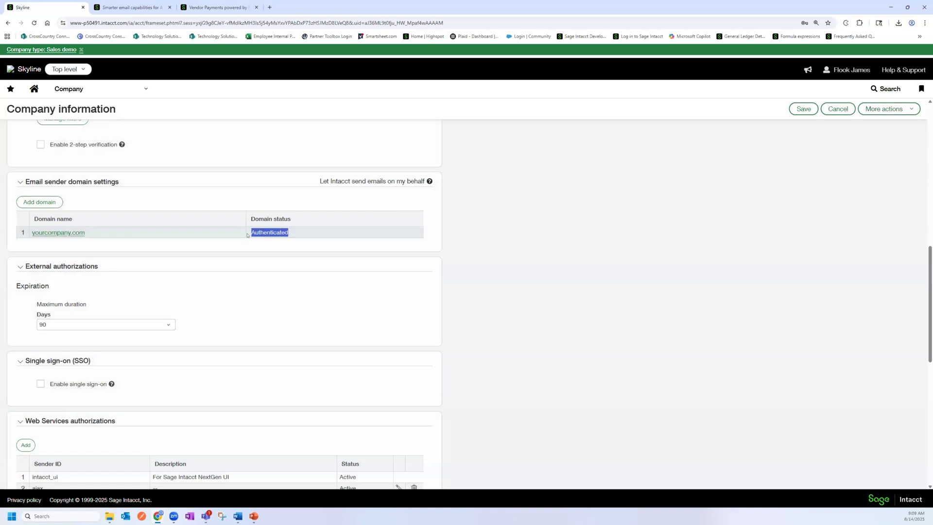
pyautogui.click(492, 245)
# - View the company's Email delivery history and return to the home page
pyautogui.click(98, 91)
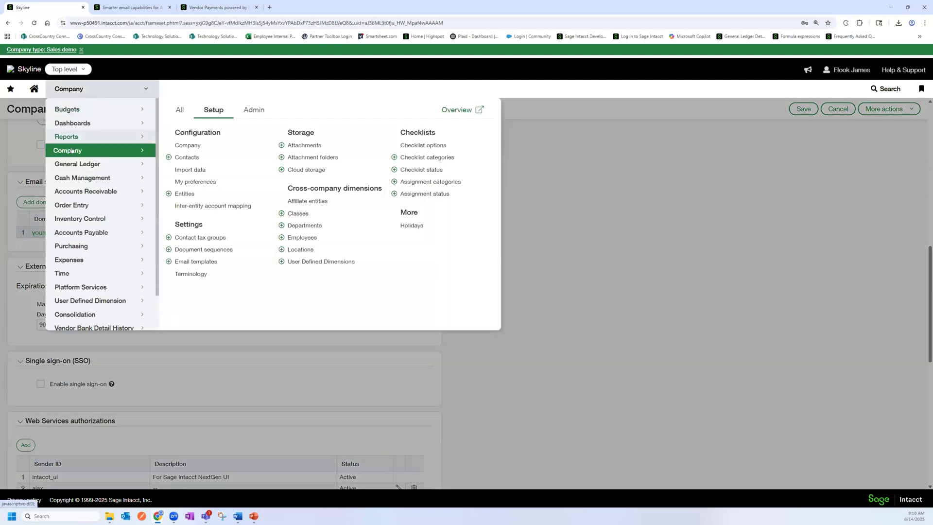
pyautogui.click(238, 109)
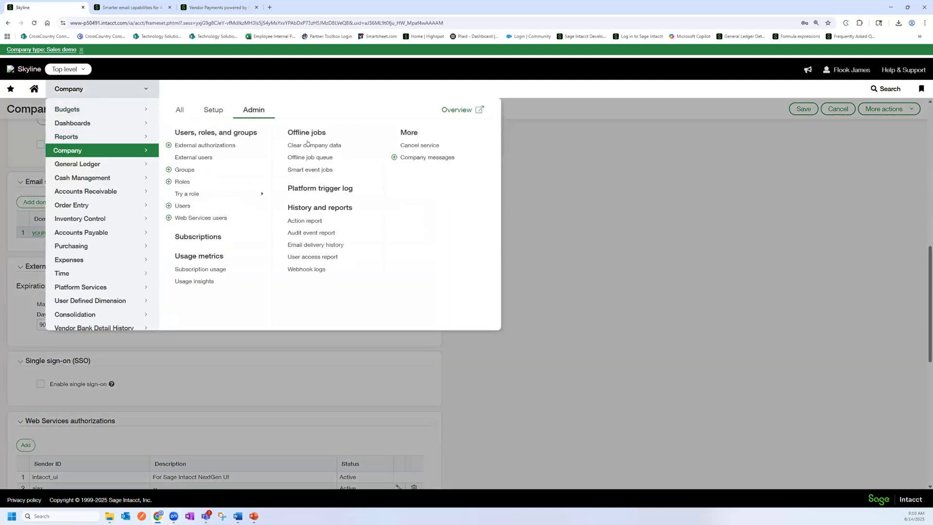
pyautogui.click(316, 245)
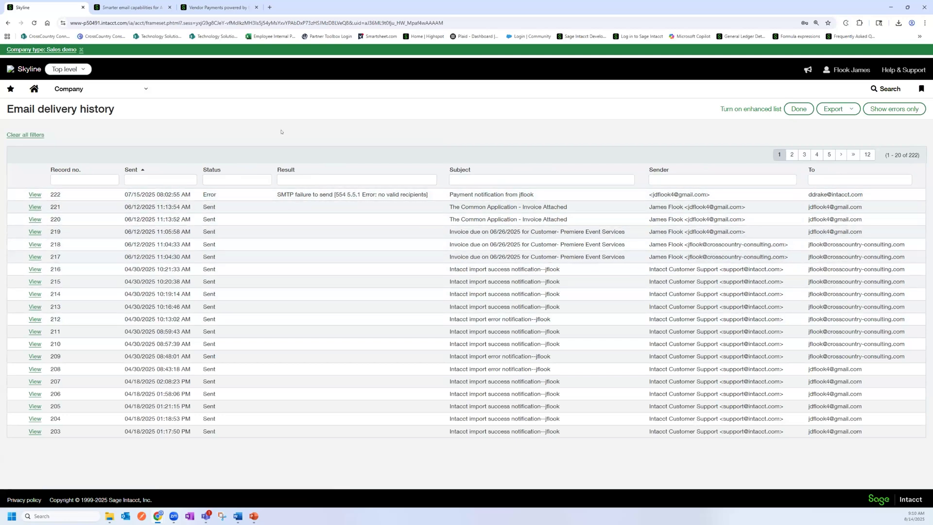
pyautogui.click(30, 92)
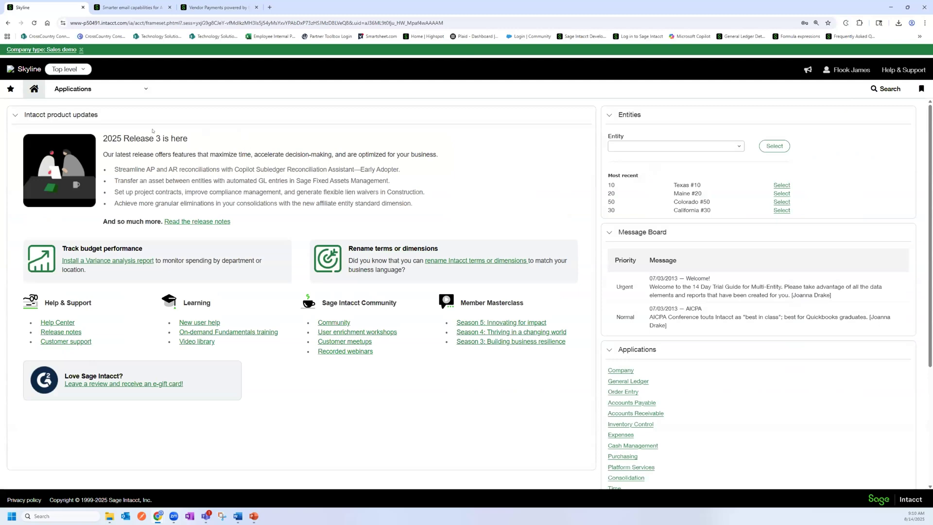
# - Open the Accounts Payable configuration and find the Bill approval settings with the delegation option
pyautogui.click(77, 101)
pyautogui.moveTo(122, 232)
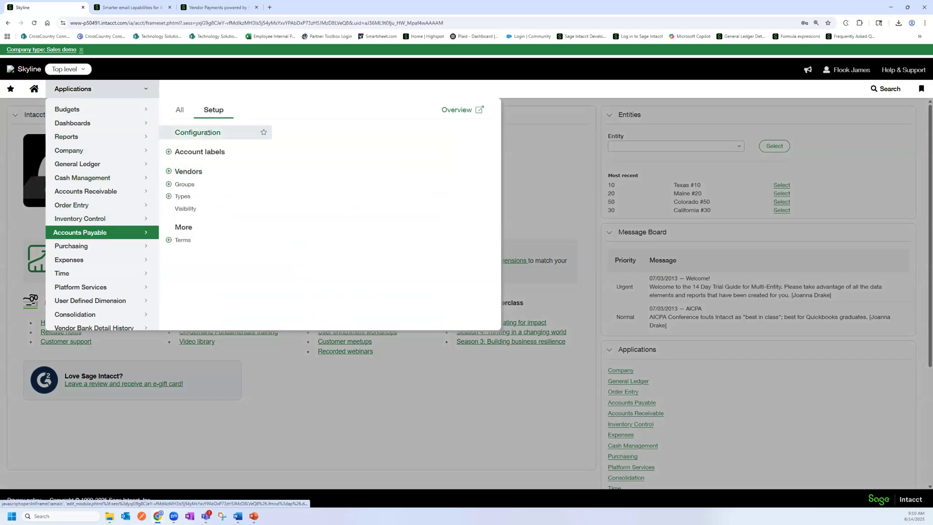
pyautogui.click(207, 132)
pyautogui.scroll(-4, 298, 235)
pyautogui.scroll(-19, 299, 235)
pyautogui.scroll(-18, 299, 236)
pyautogui.scroll(-2, 298, 238)
pyautogui.scroll(8, 297, 240)
pyautogui.scroll(-10, 294, 242)
pyautogui.scroll(-2, 116, 335)
pyautogui.scroll(3, 61, 337)
pyautogui.scroll(1, 61, 349)
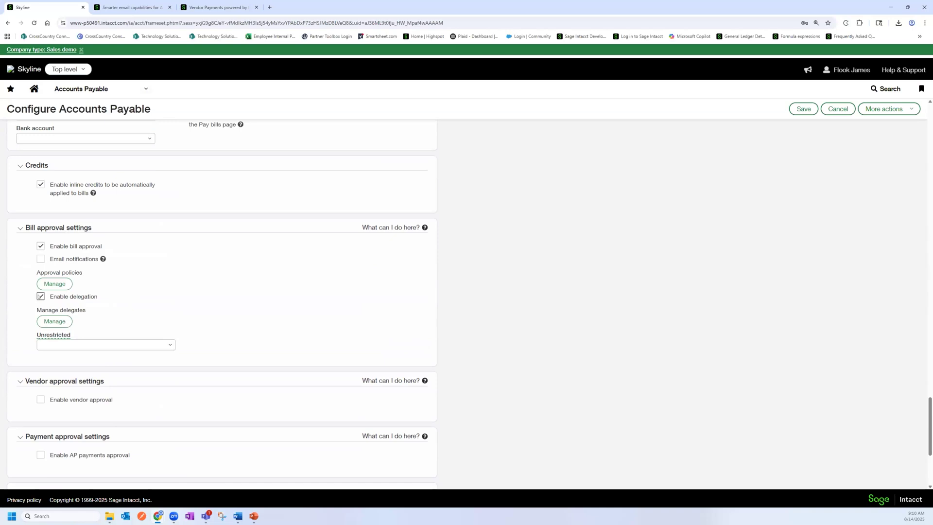
# - Review the delegate assigned to each bill approver, and leave the Accounts Payable configuration for the home page without saving
pyautogui.click(52, 321)
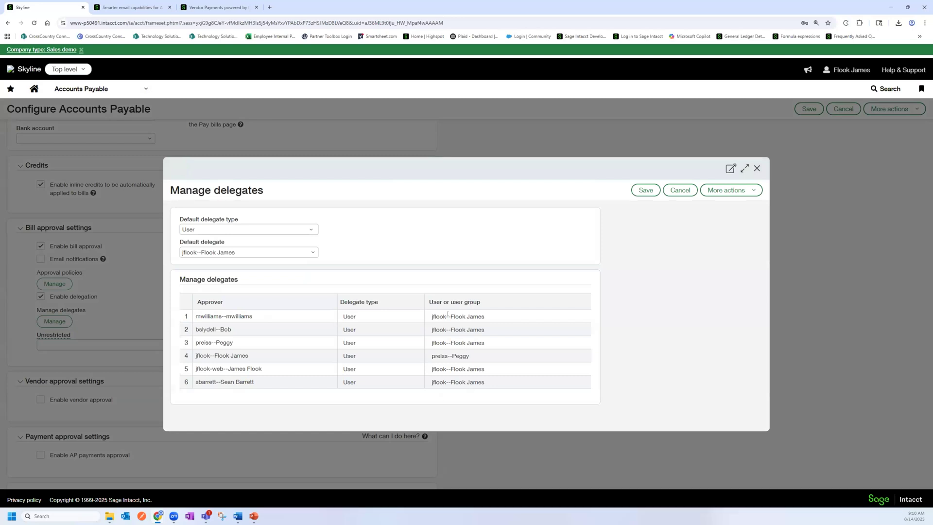
pyautogui.click(474, 355)
pyautogui.click(634, 355)
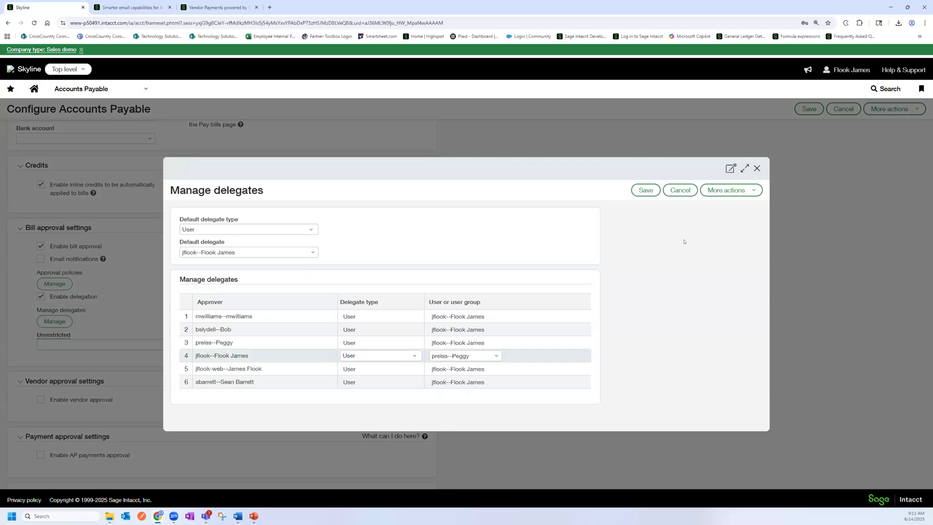
pyautogui.click(679, 190)
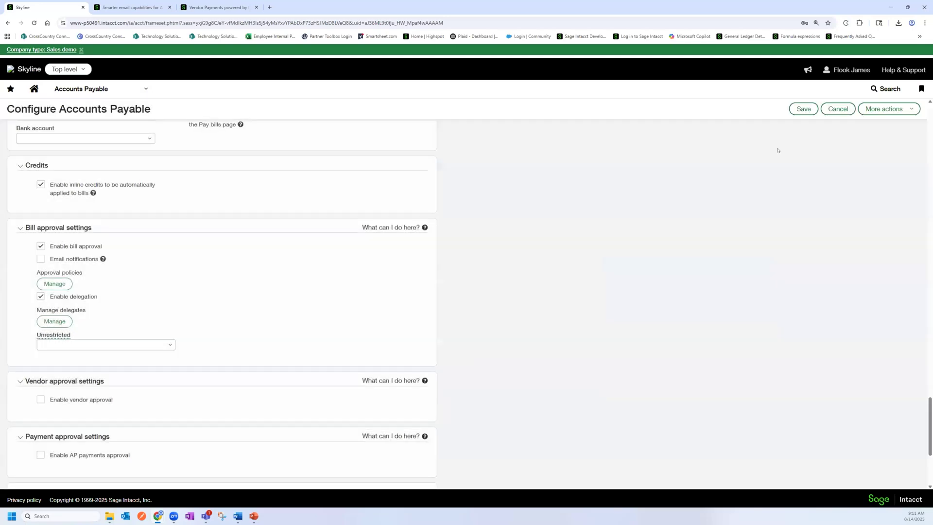
pyautogui.click(836, 108)
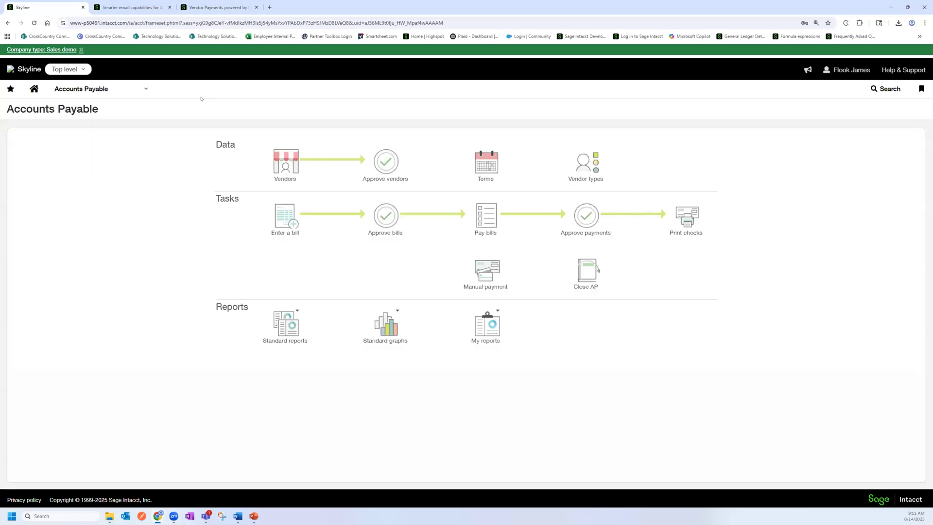
pyautogui.click(34, 89)
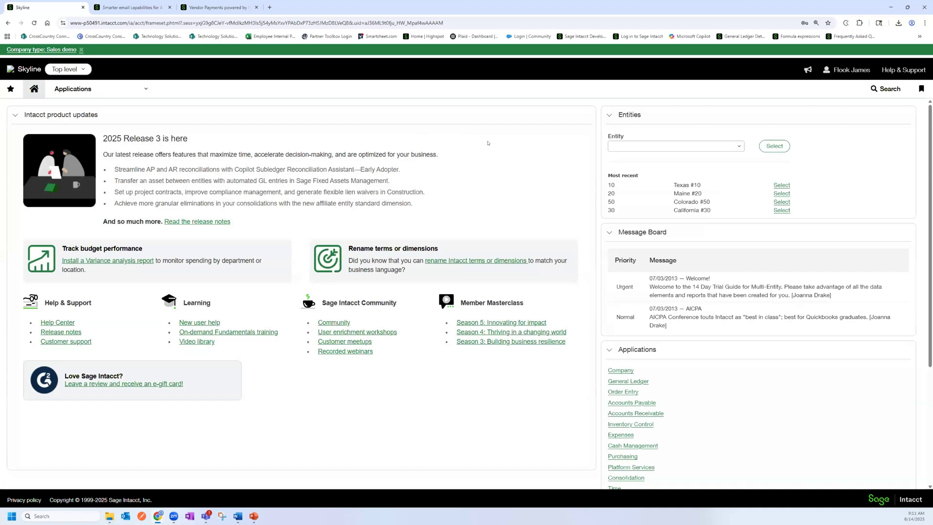
# - Try enabling Delegate bill approvals in the personal preferences, open its start date for editing, and return to the home page without saving
pyautogui.click(841, 72)
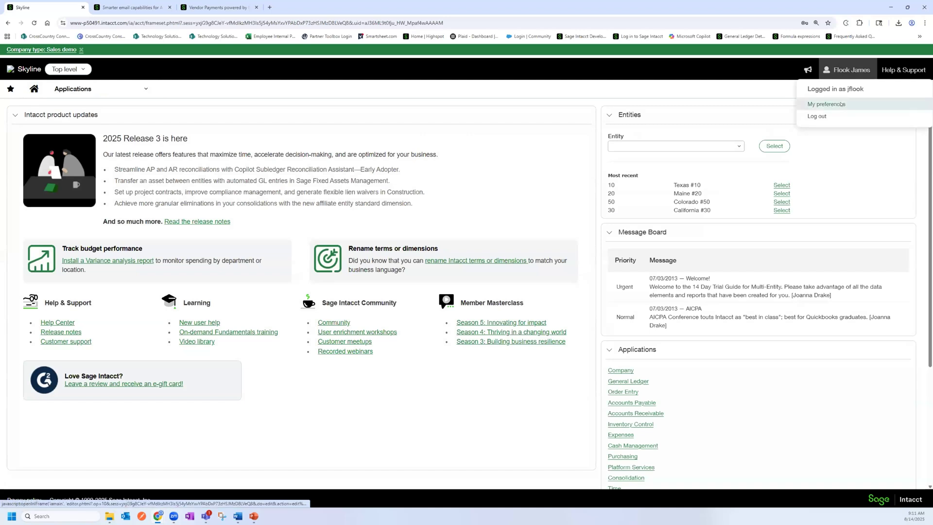
pyautogui.click(836, 104)
pyautogui.scroll(-15, 205, 272)
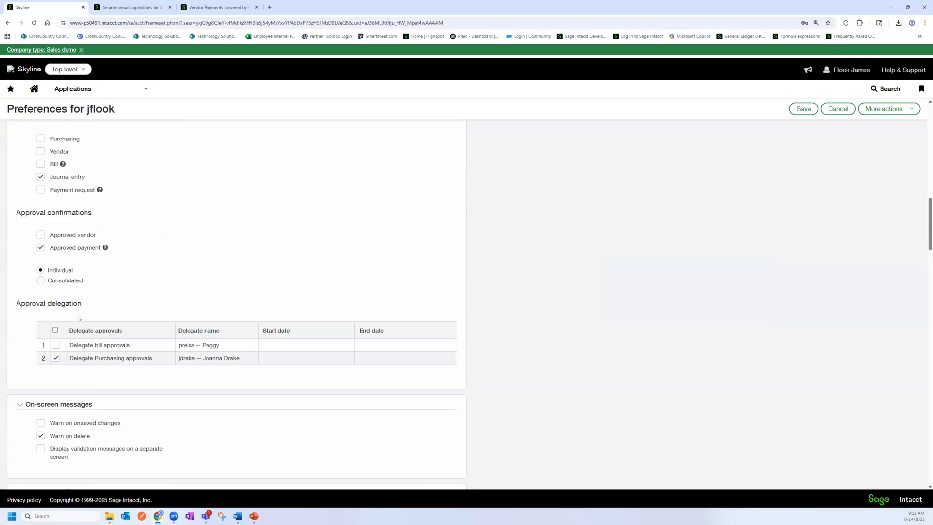
pyautogui.click(55, 346)
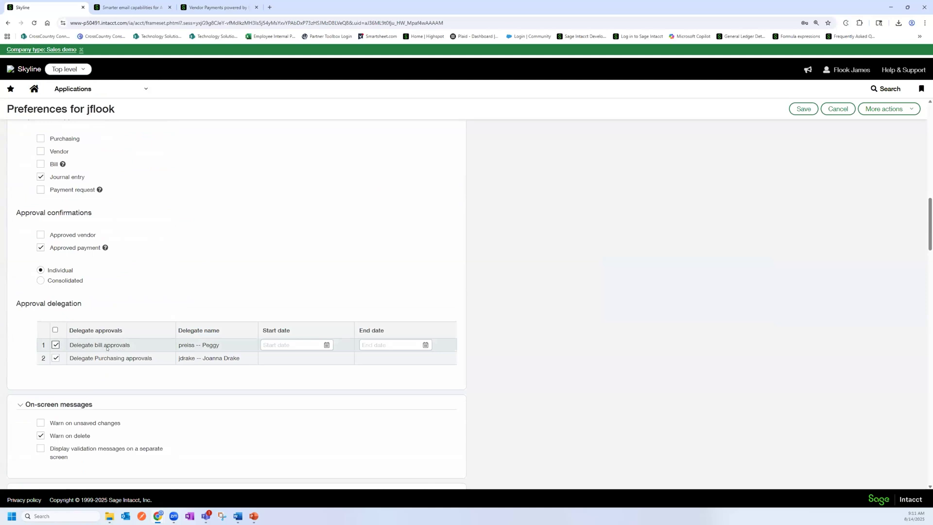
pyautogui.click(283, 344)
pyautogui.click(35, 89)
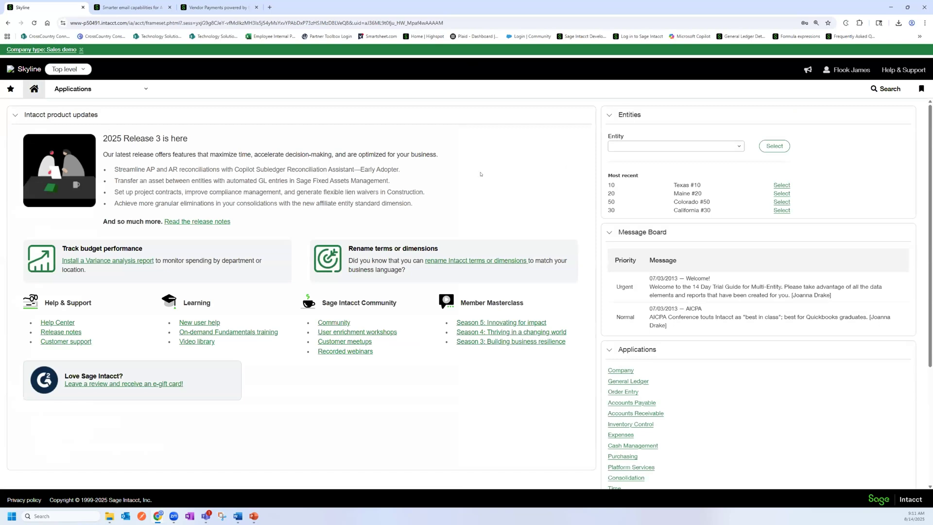
# - Open the Vendors list in Accounts Payable
pyautogui.click(72, 88)
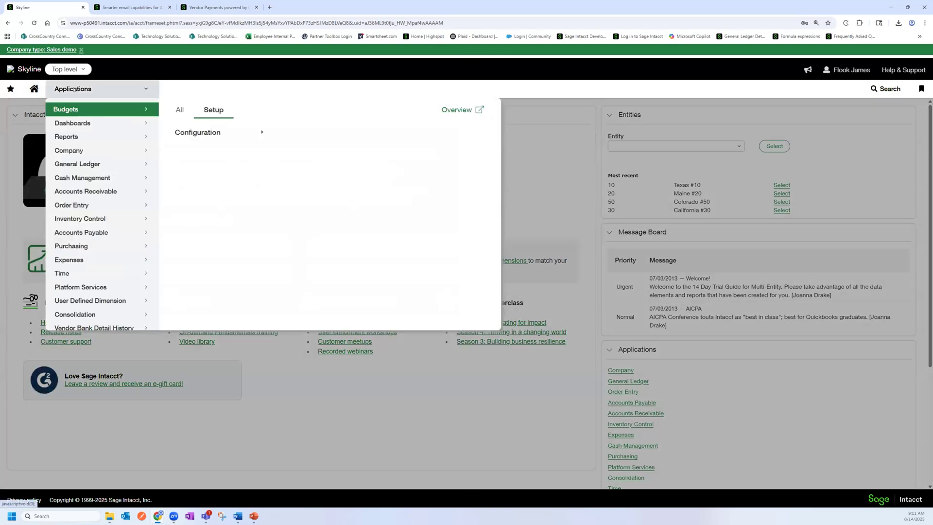
pyautogui.click(81, 233)
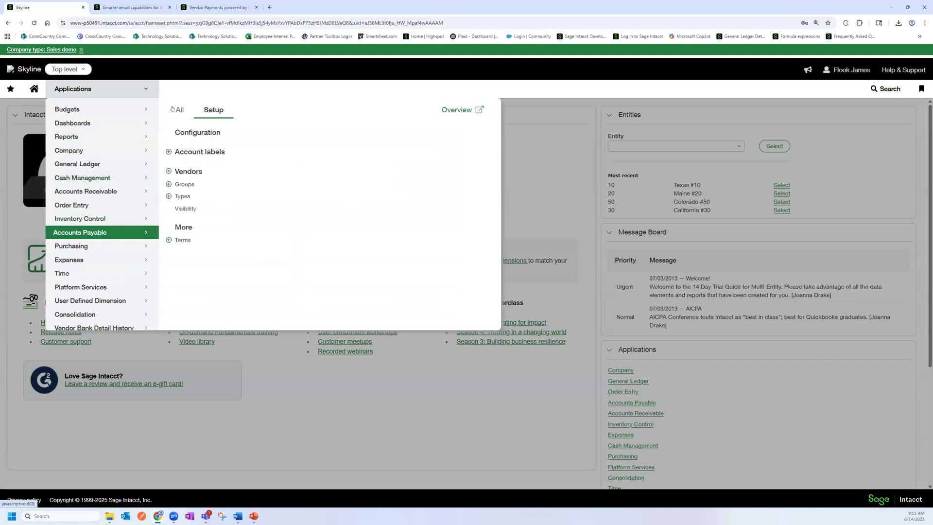
pyautogui.click(190, 111)
pyautogui.click(214, 132)
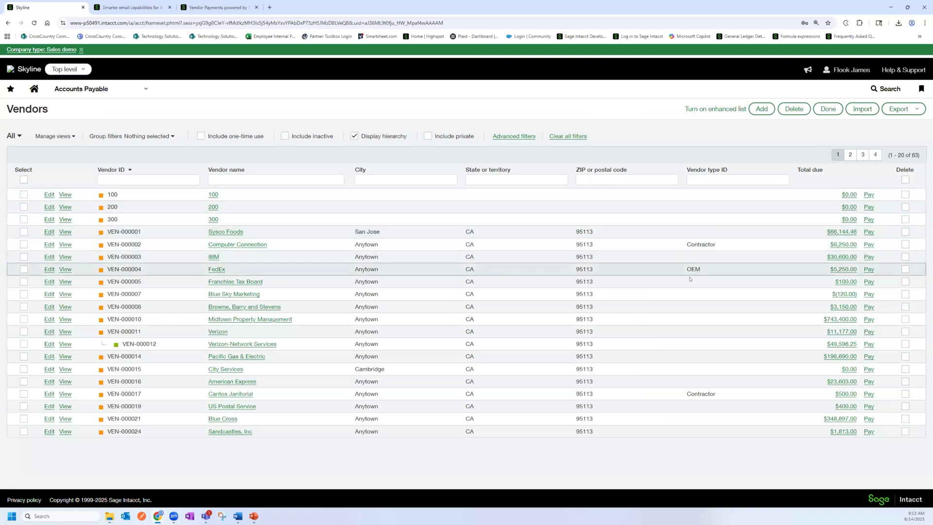
# - Turn on the enhanced Vendors list, preview the vendors in split view, and return to the table view
pyautogui.click(868, 282)
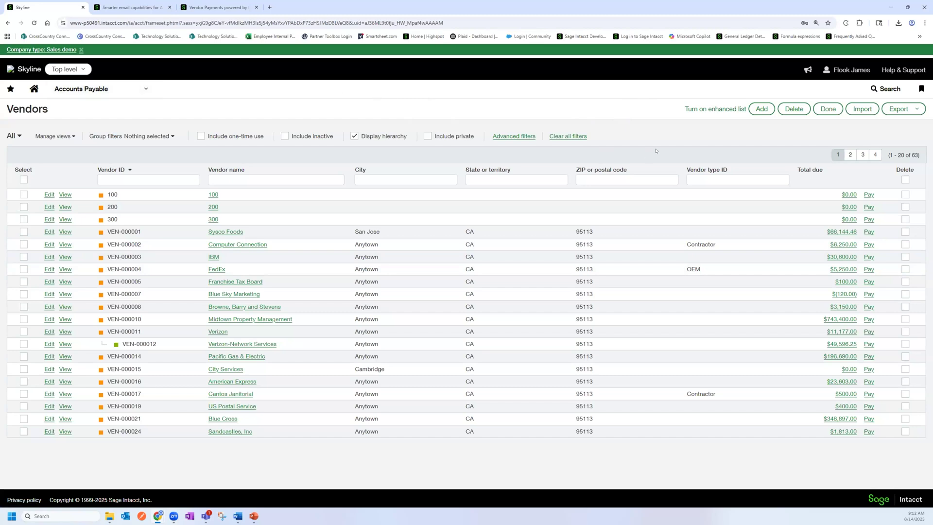
pyautogui.click(693, 109)
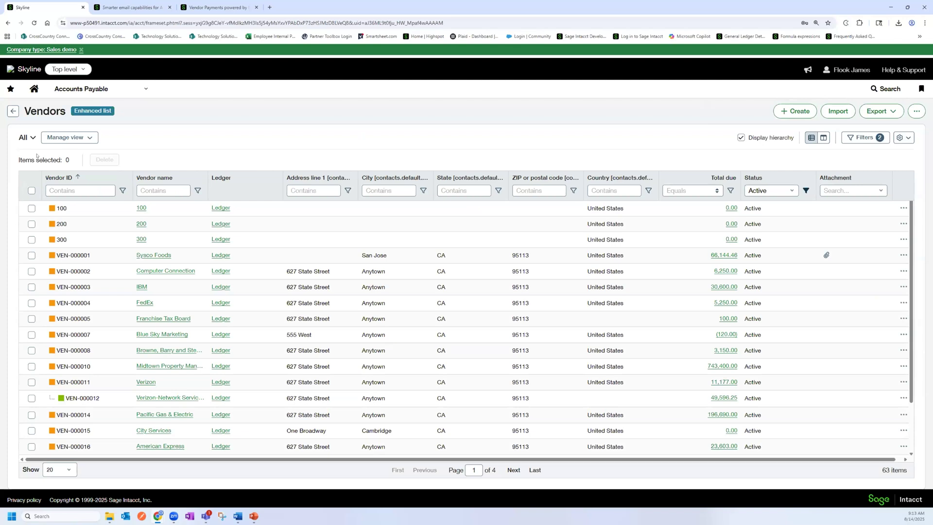
pyautogui.click(57, 140)
pyautogui.click(64, 156)
pyautogui.click(822, 138)
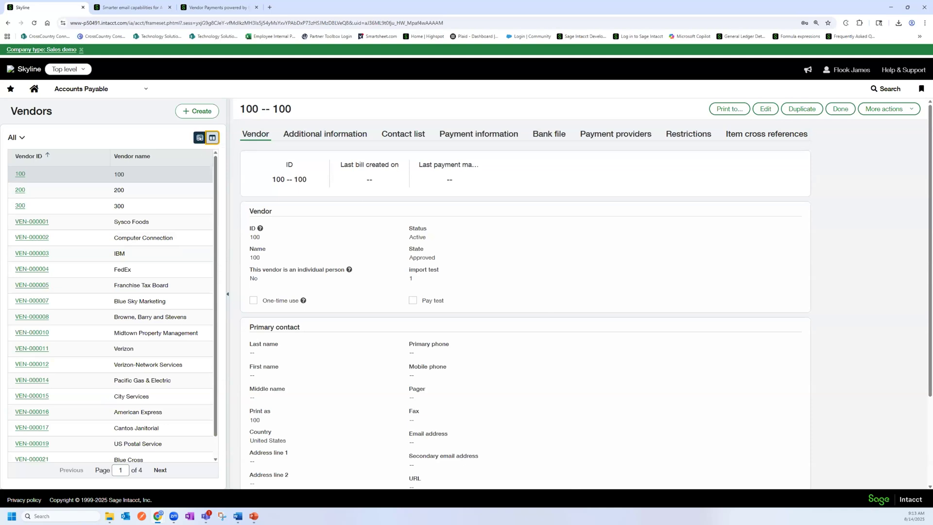
pyautogui.click(199, 137)
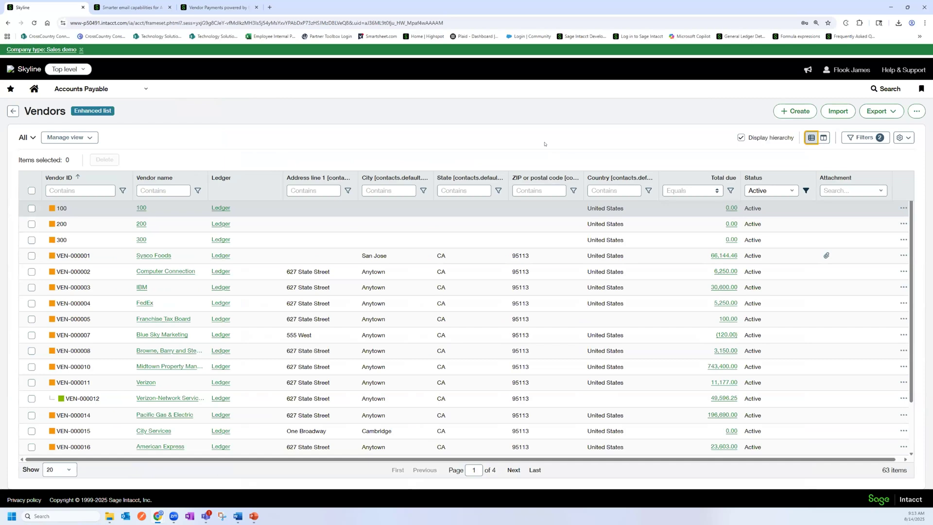
# - Move the Ledger column behind the State column, and move it back in front of Address line 1
pyautogui.moveTo(222, 178); pyautogui.dragTo(542, 208)
pyautogui.moveTo(533, 253); pyautogui.dragTo(533, 252)
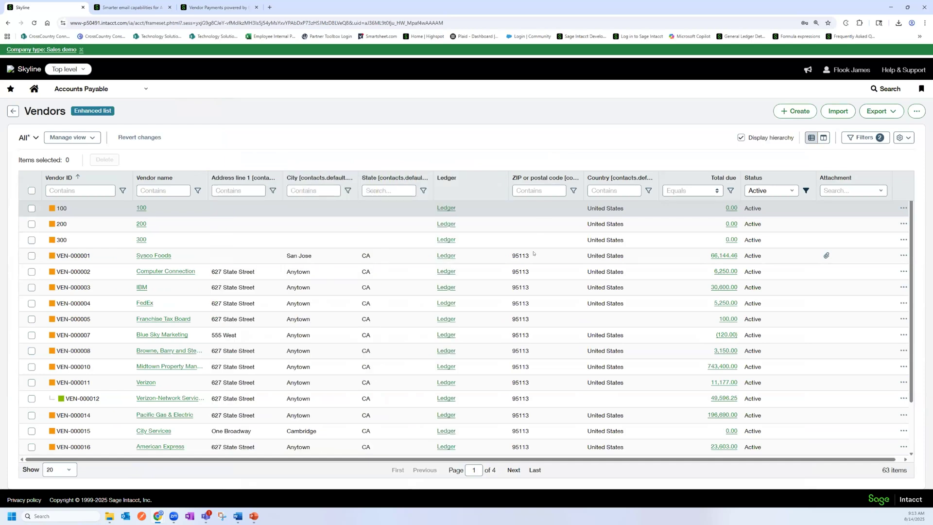
pyautogui.moveTo(469, 180); pyautogui.dragTo(234, 175)
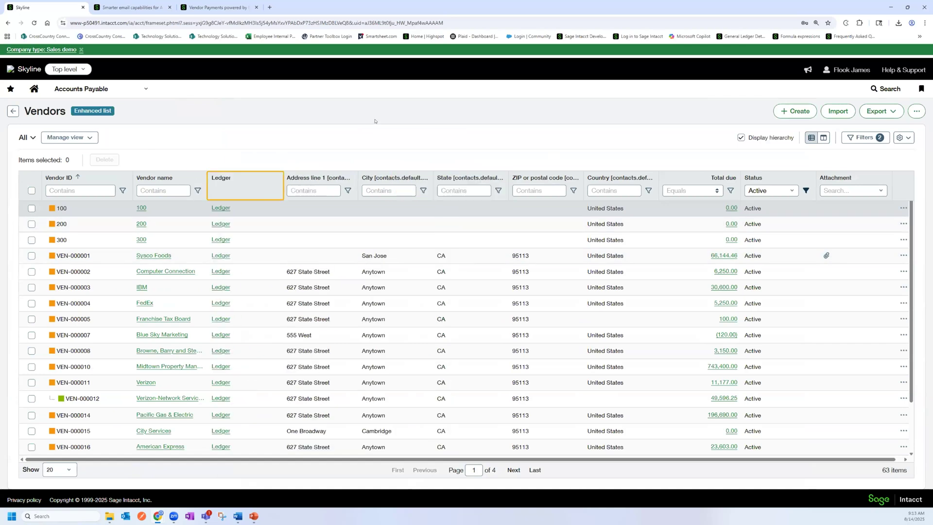
# - Open the column configuration and deselect the displayed columns, keeping Vendor ID and Vendor name
pyautogui.click(911, 139)
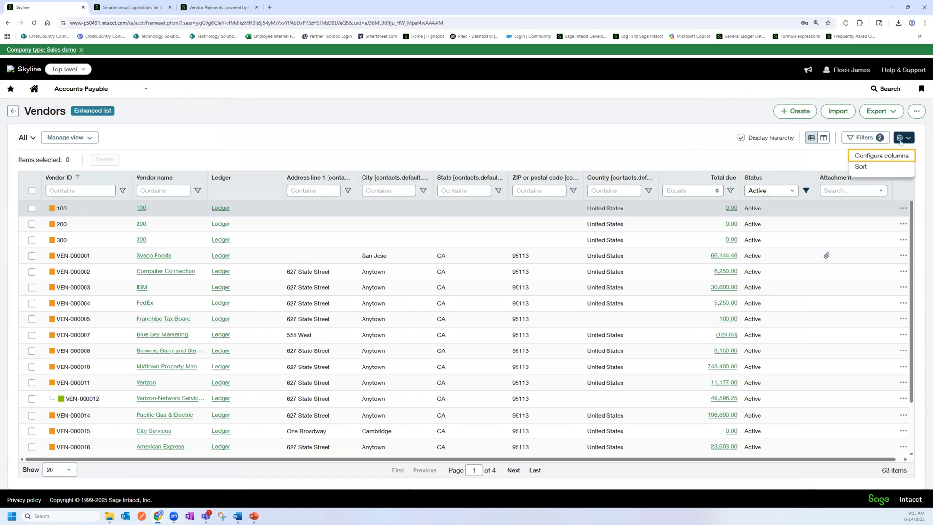
pyautogui.click(876, 156)
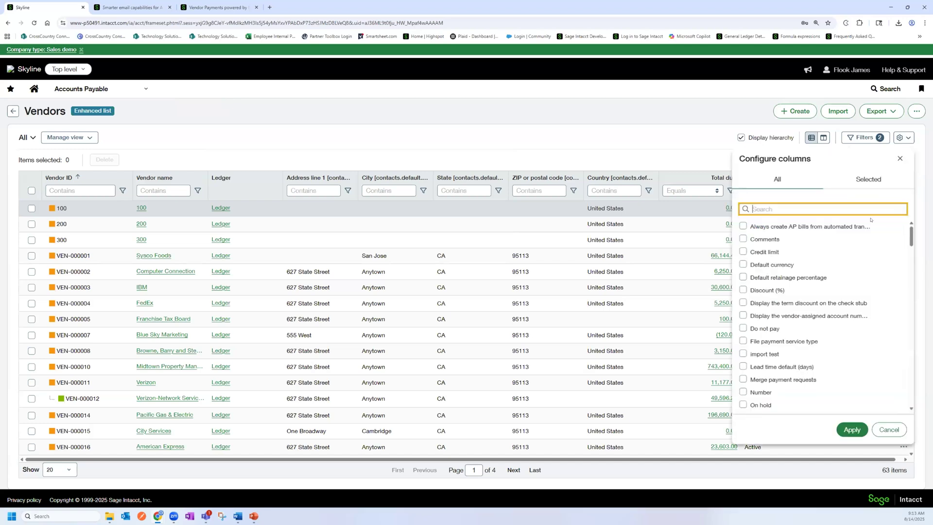
pyautogui.click(867, 179)
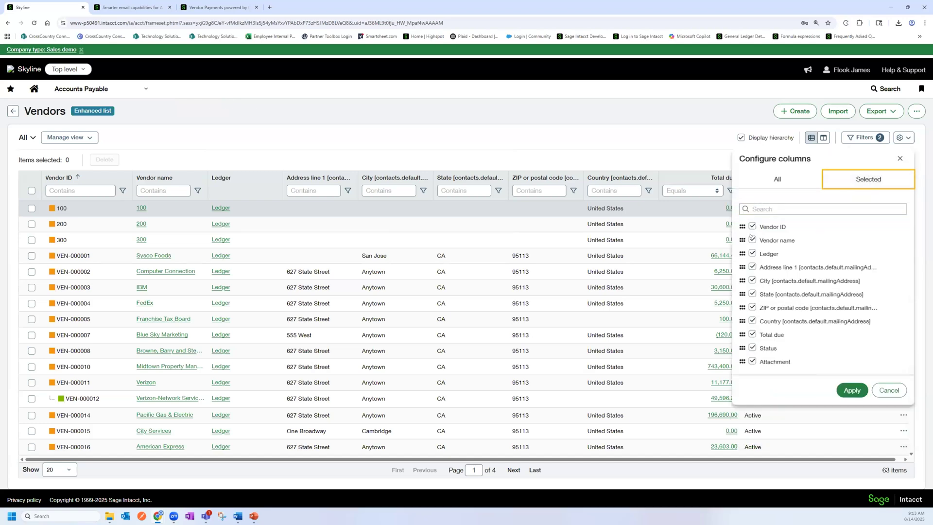
pyautogui.click(751, 253)
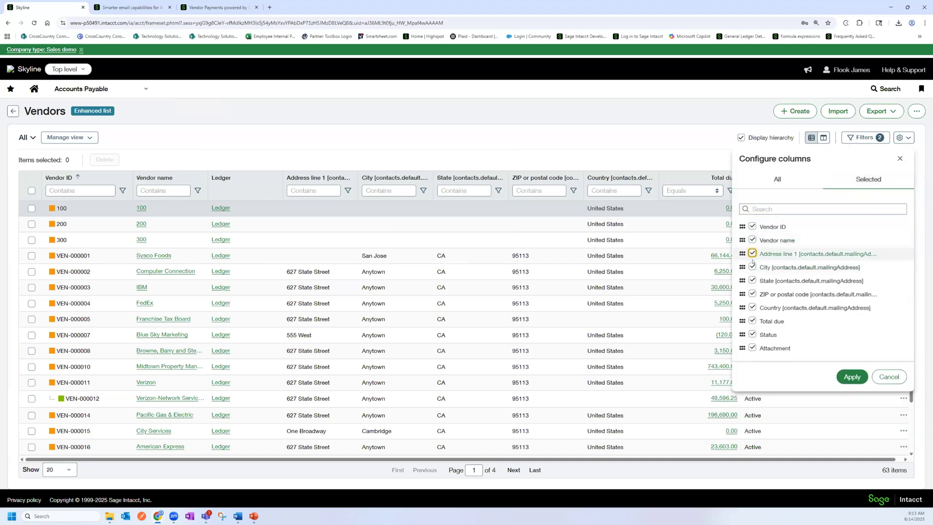
pyautogui.click(752, 253)
pyautogui.click(751, 253)
pyautogui.click(751, 254)
pyautogui.click(751, 253)
pyautogui.click(751, 253)
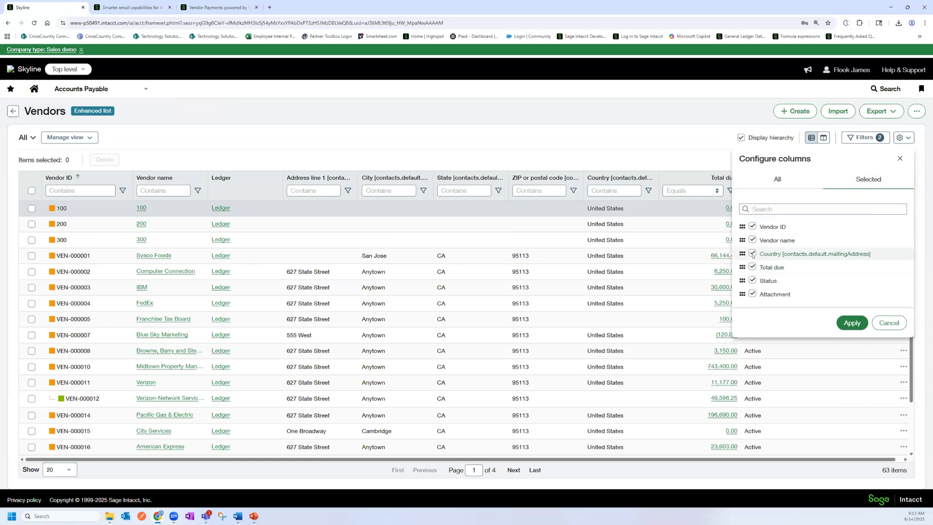
pyautogui.click(752, 253)
pyautogui.click(752, 254)
pyautogui.click(751, 253)
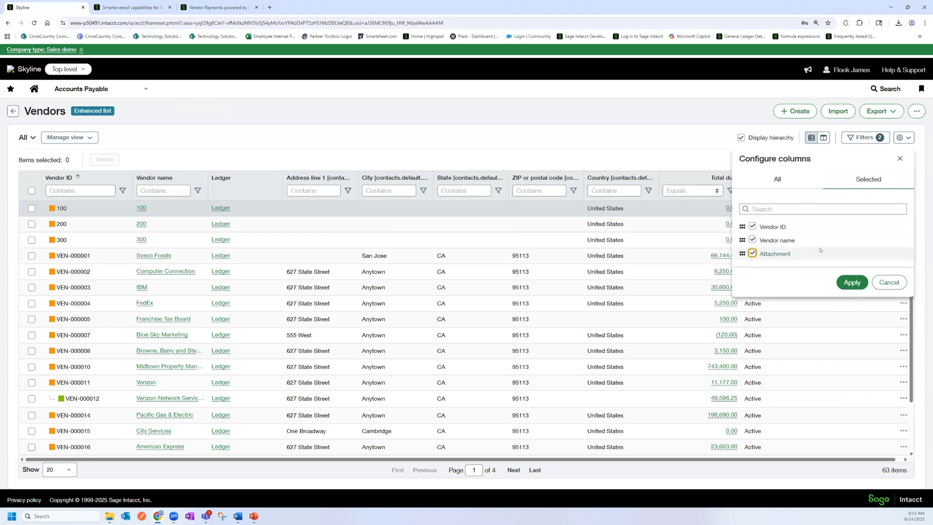
# - Search the available columns for 1099, add Form 1099 box and Form 1099 type, and apply the column configuration
pyautogui.click(777, 179)
pyautogui.write('1099')
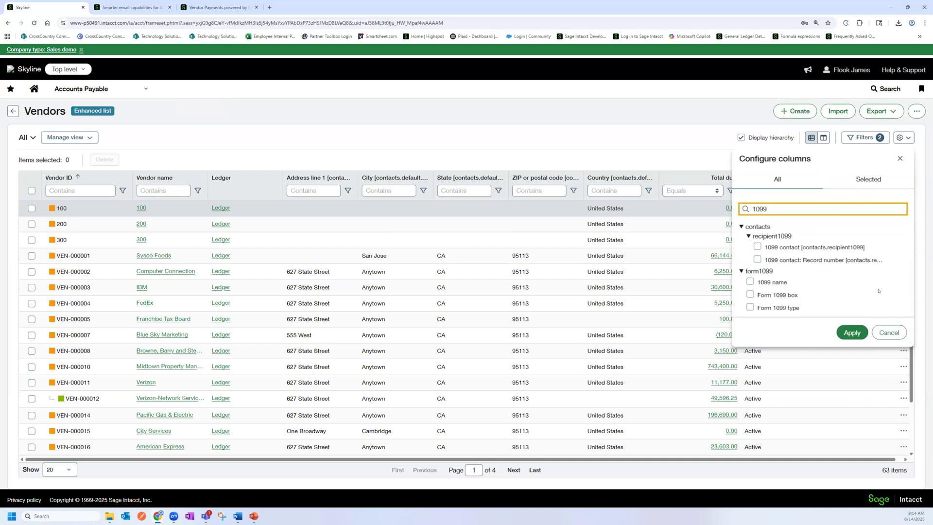
pyautogui.click(750, 294)
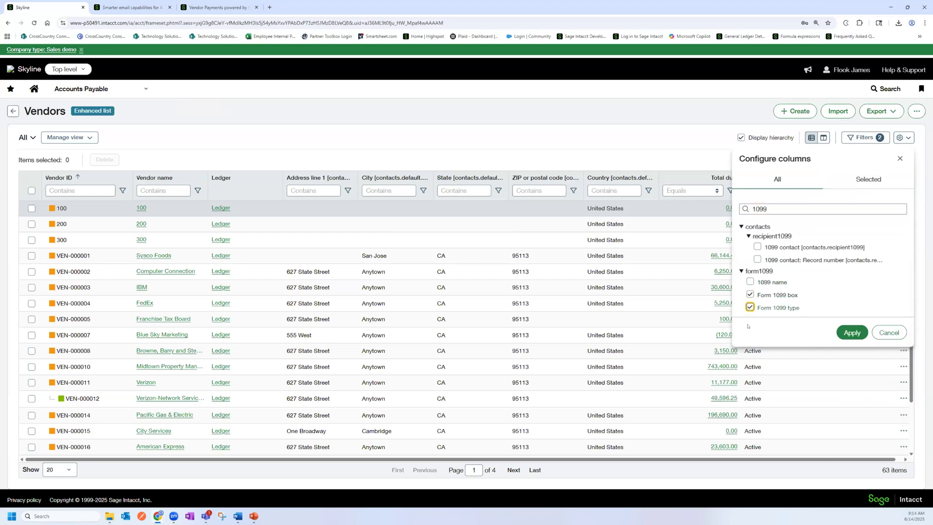
pyautogui.click(853, 333)
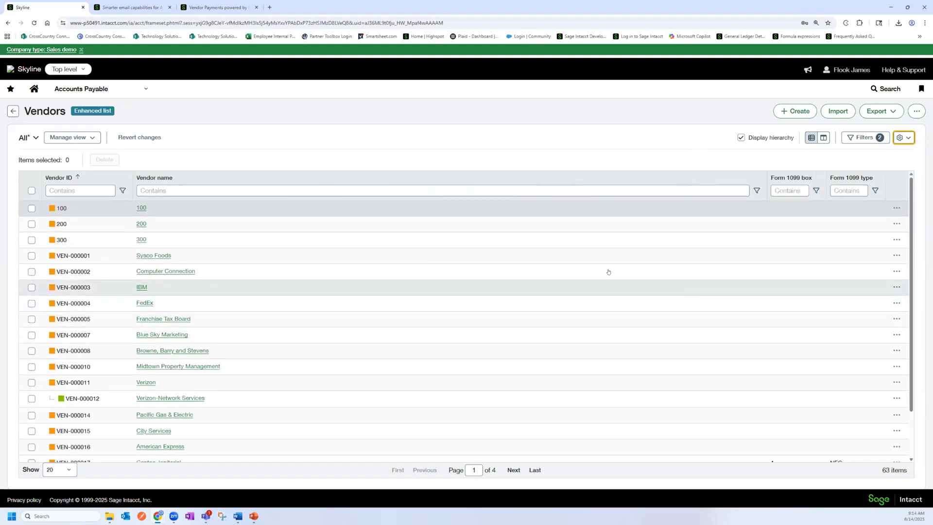
# - Revert the column changes and turn off the enhanced Vendors list
pyautogui.click(159, 141)
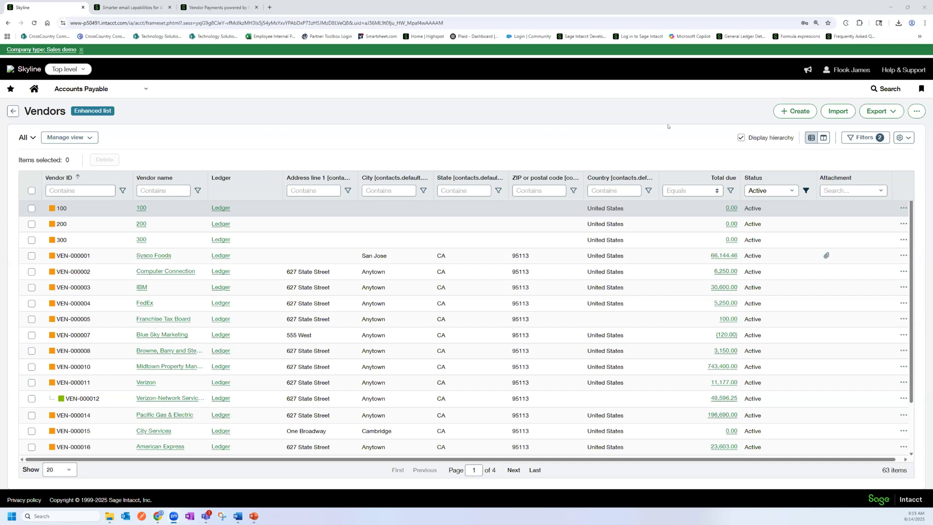
pyautogui.click(916, 112)
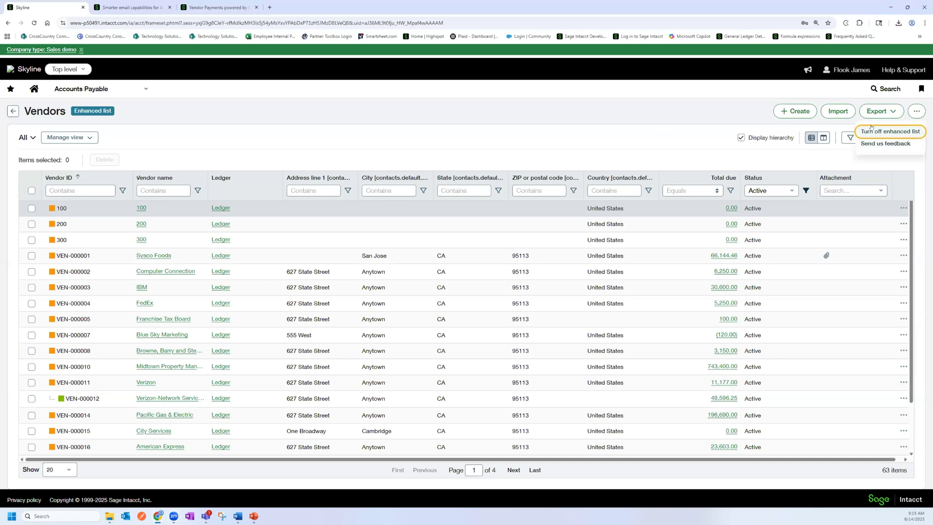
pyautogui.click(870, 131)
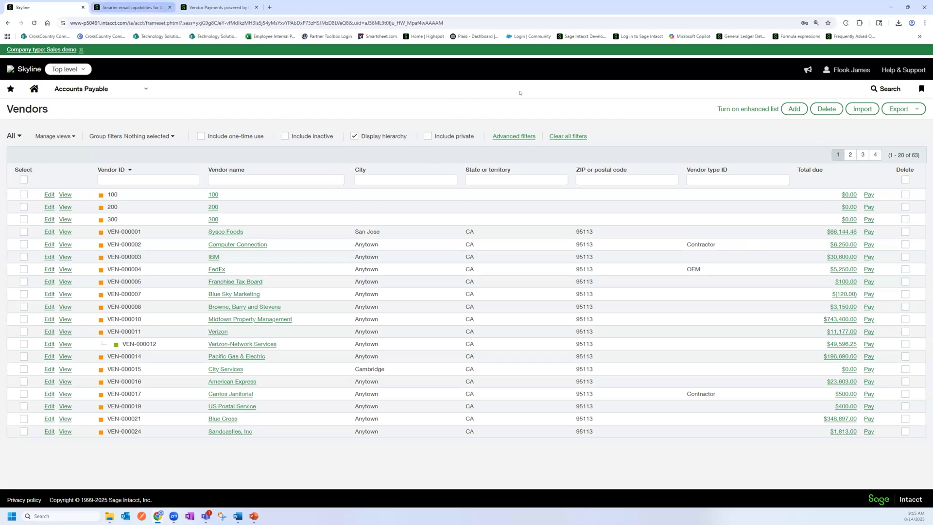
# - Read the release note on smarter email capabilities for AP Automation, highlighting the previous and new email domains
pyautogui.click(129, 7)
pyautogui.scroll(-1, 660, 208)
pyautogui.scroll(1, 663, 207)
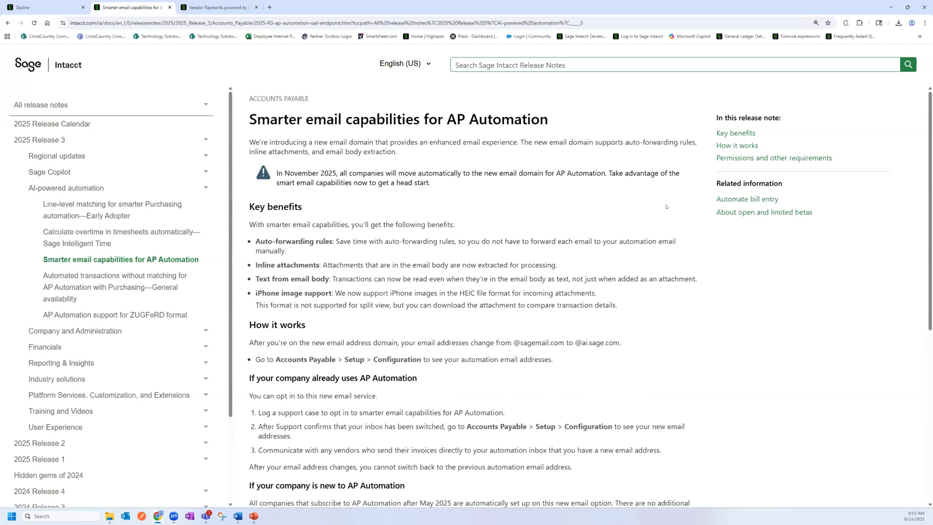
pyautogui.scroll(-1, 666, 207)
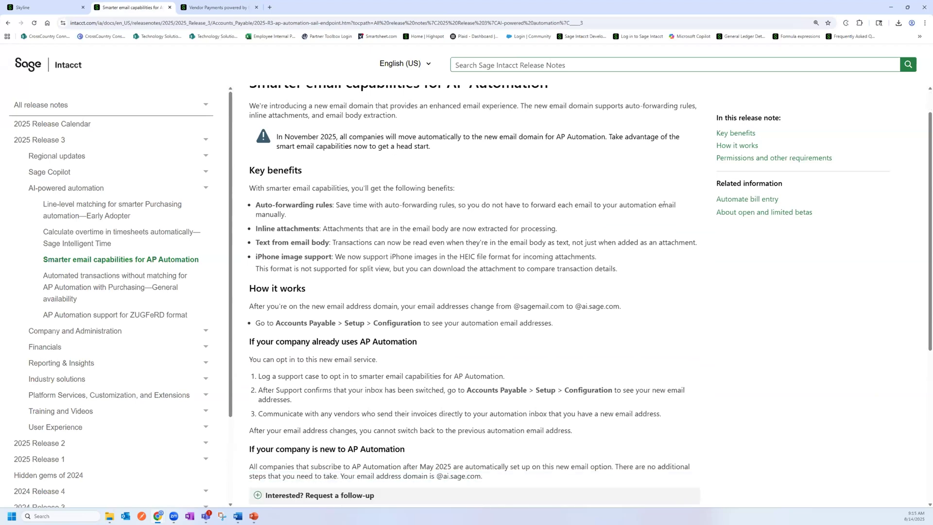
pyautogui.scroll(1, 666, 206)
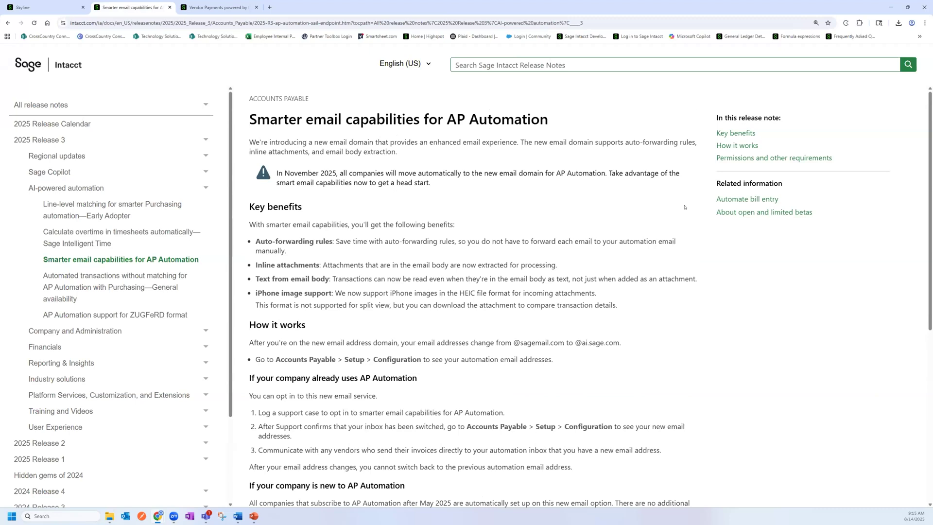
pyautogui.scroll(-1, 304, 282)
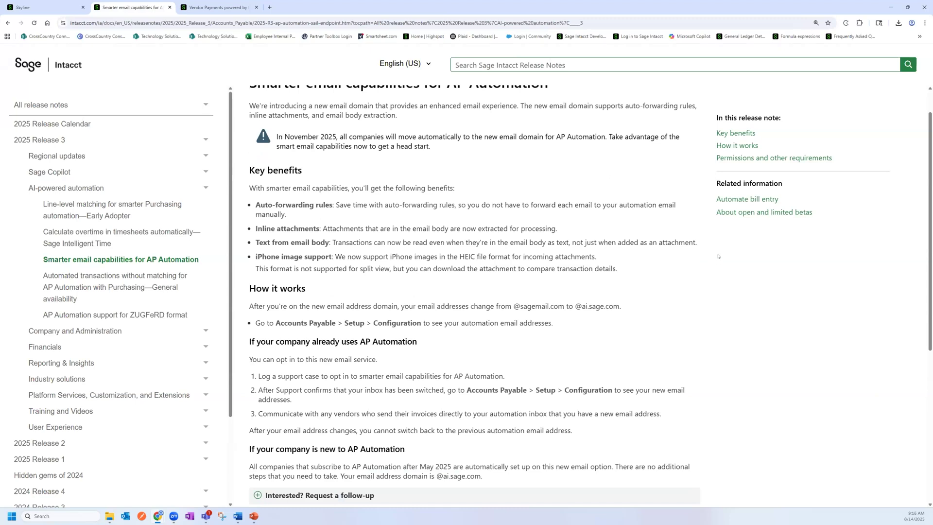
pyautogui.scroll(-1, 722, 256)
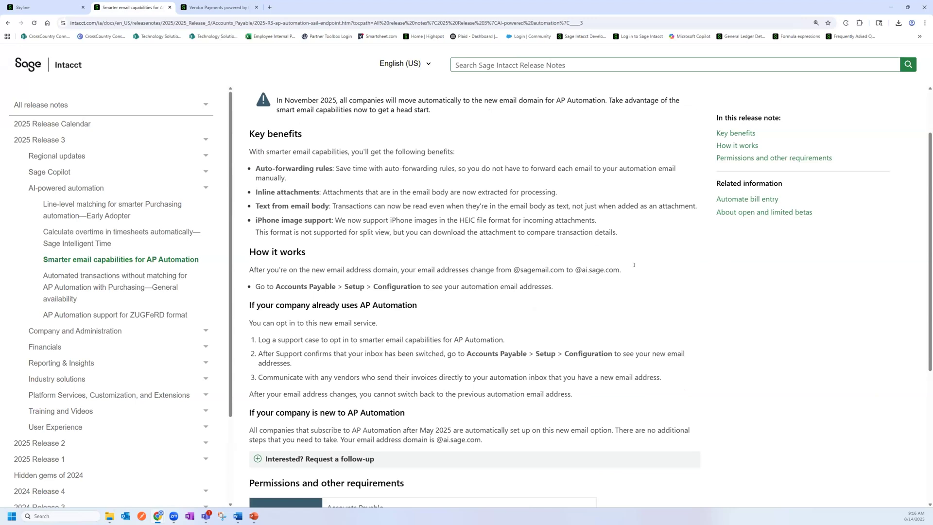
pyautogui.moveTo(511, 267); pyautogui.dragTo(564, 269)
pyautogui.click(701, 279)
pyautogui.moveTo(572, 269); pyautogui.dragTo(621, 270)
pyautogui.click(713, 291)
pyautogui.scroll(-1, 282, 203)
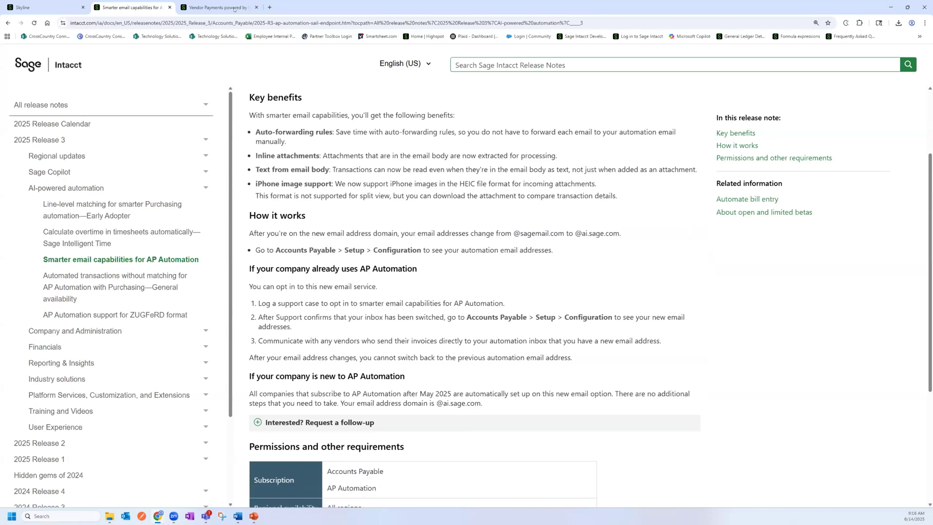
# - Review the release note on Vendor Payments powered by MineralTree, including its key benefits and requirements
pyautogui.click(234, 9)
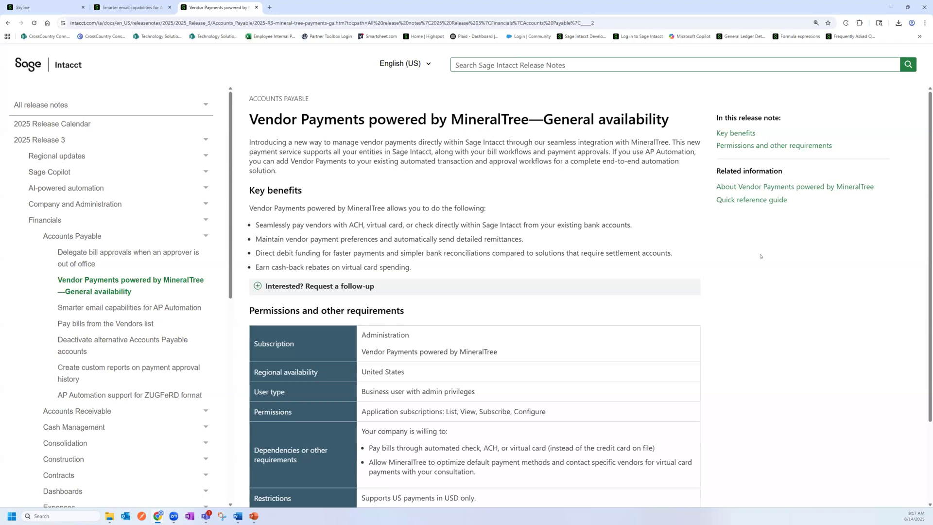
pyautogui.scroll(-5, 733, 260)
pyautogui.scroll(5, 733, 261)
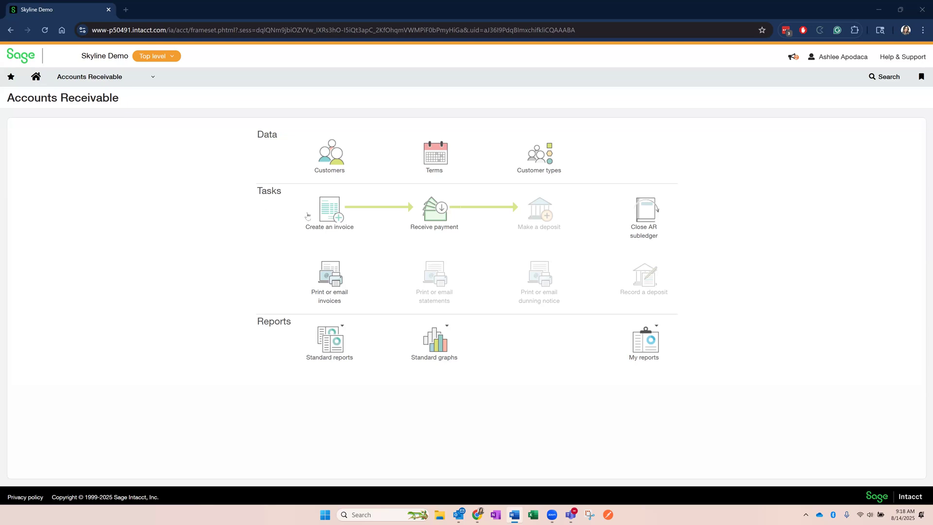
# - Open the General Ledger Journals list in Sage Intacct and view the Refund Journal's details
pyautogui.click(136, 83)
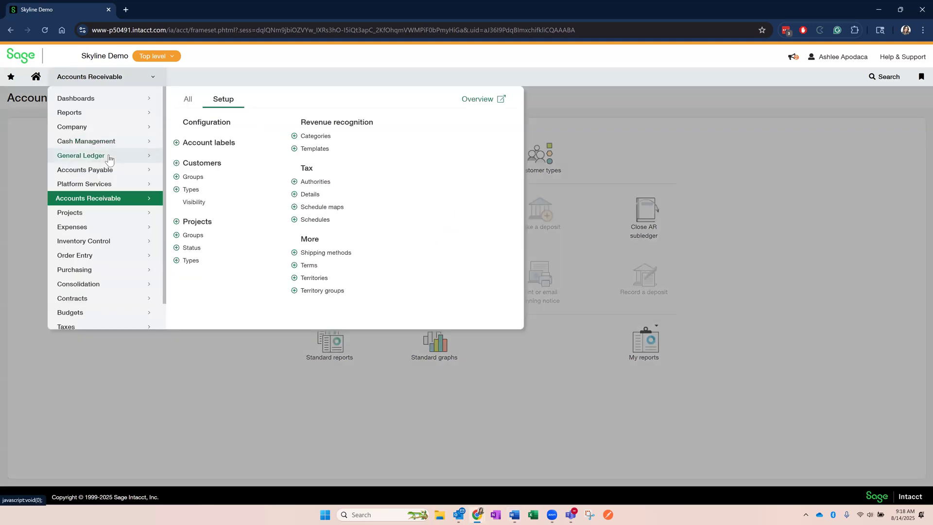
pyautogui.moveTo(110, 160)
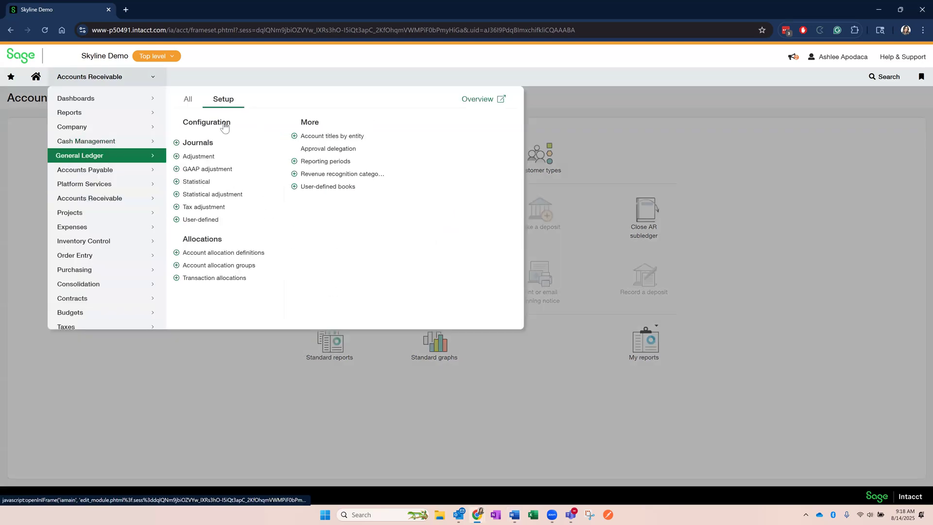
pyautogui.click(197, 143)
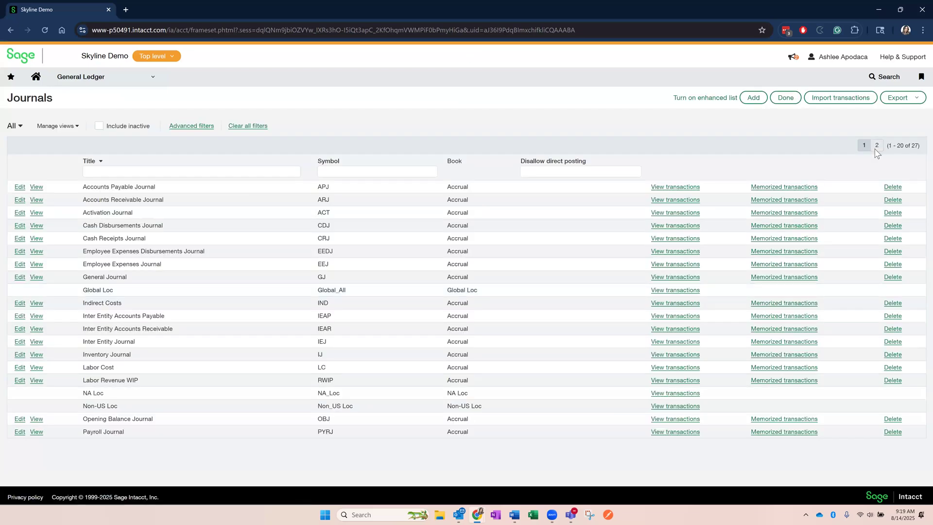
pyautogui.click(876, 146)
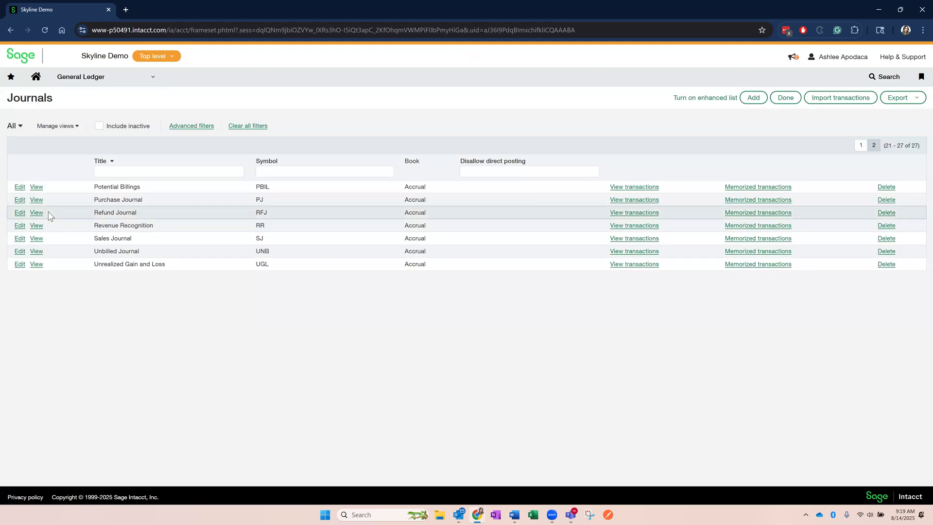
pyautogui.click(37, 213)
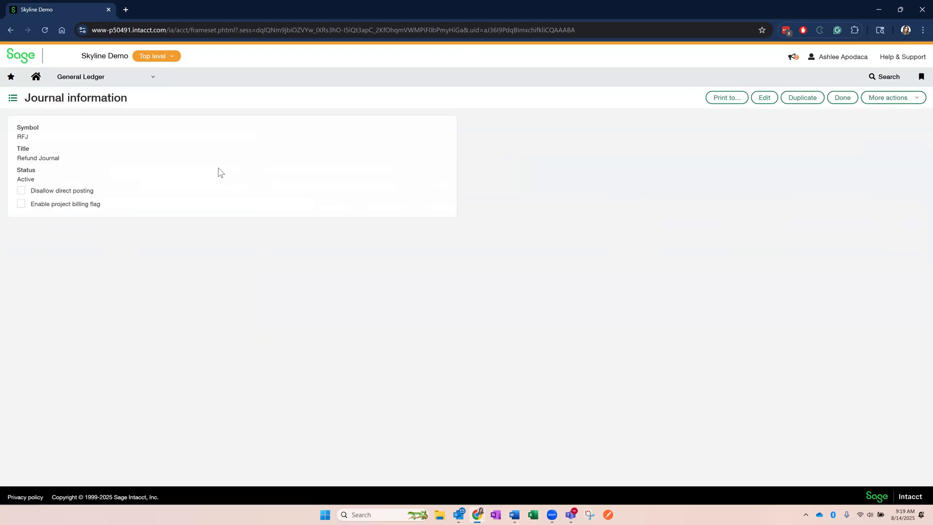
# - Open the company's Document sequences list and view the Customer Refund sequence
pyautogui.click(136, 84)
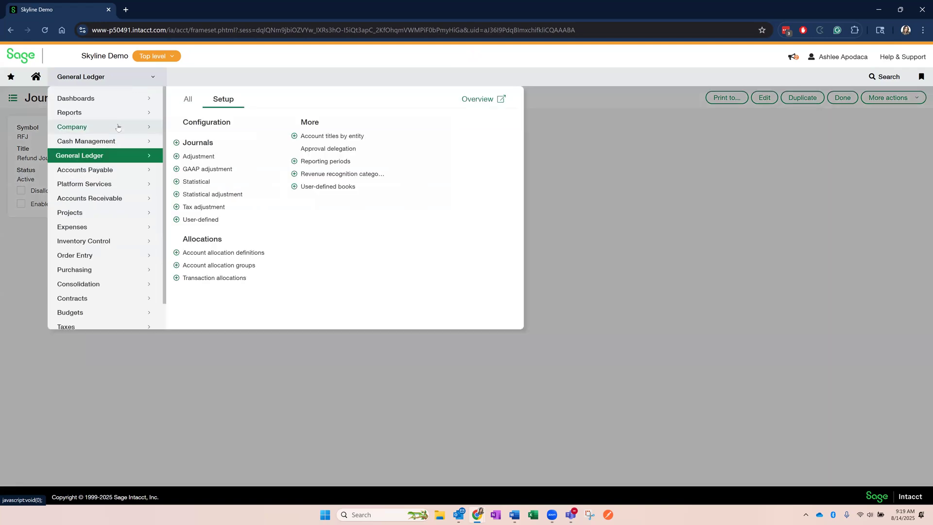
pyautogui.moveTo(118, 127)
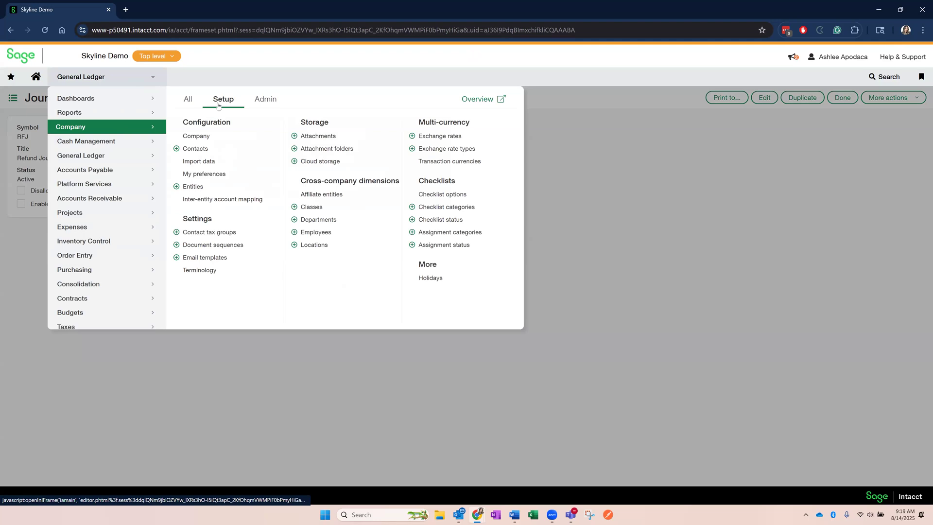
pyautogui.click(203, 246)
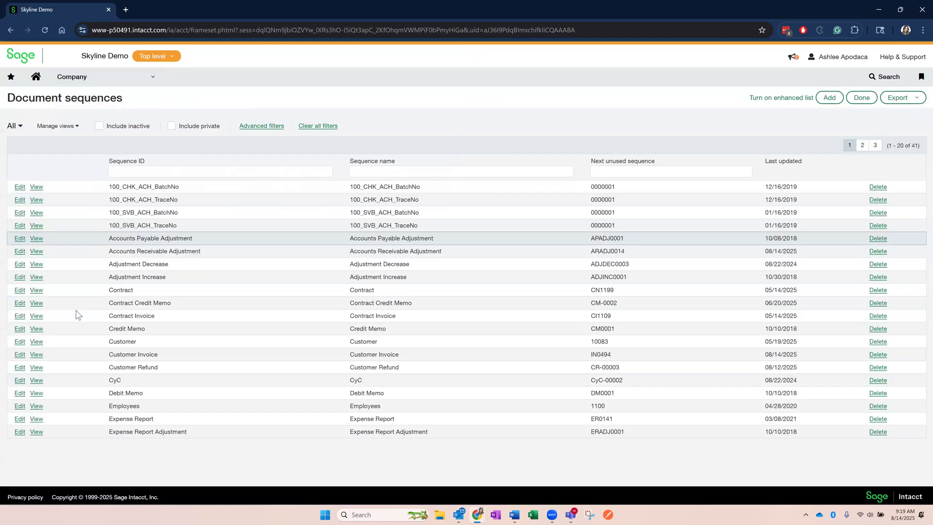
pyautogui.click(37, 370)
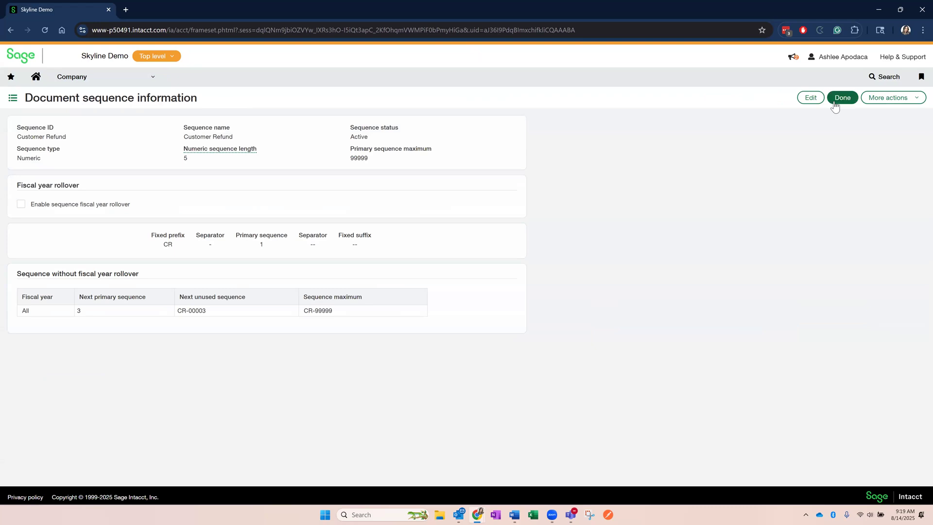
# - Close the Customer Refund sequence's details and open the Accounts Receivable configuration page
pyautogui.click(834, 102)
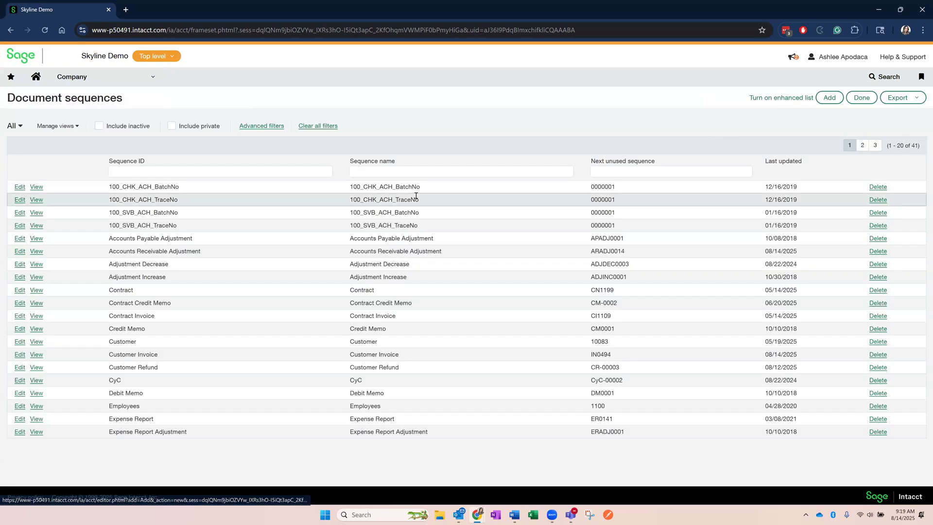
pyautogui.click(135, 87)
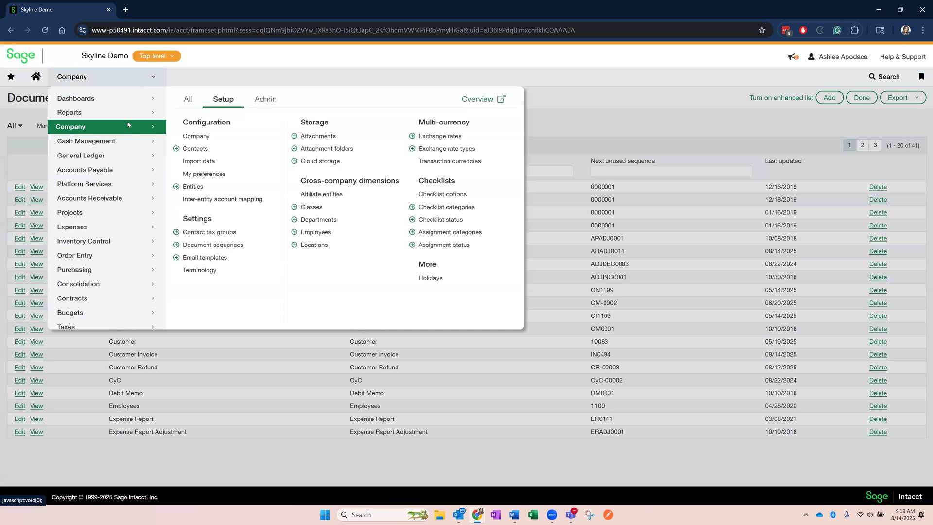
pyautogui.click(114, 200)
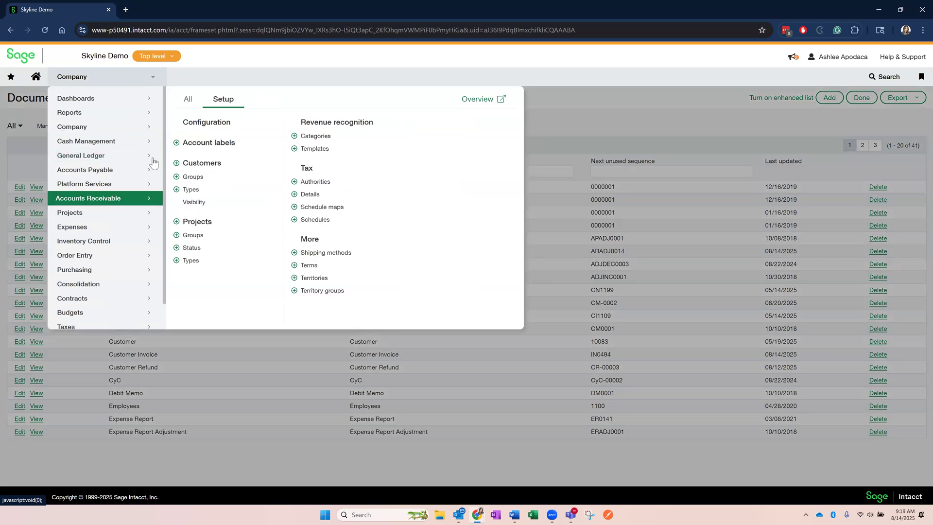
pyautogui.click(210, 125)
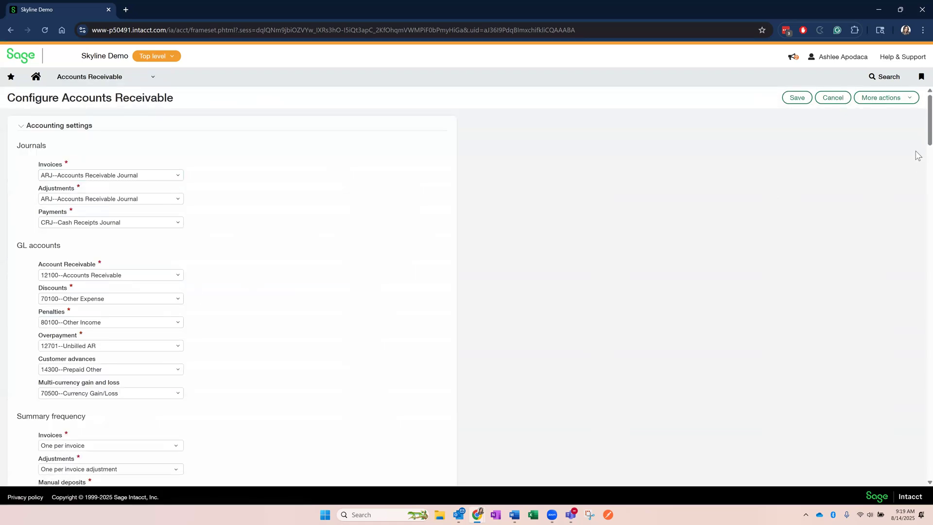
# - Enable recording of customer refunds in the Accounts Receivable functionality settings
pyautogui.scroll(-9, 913, 165)
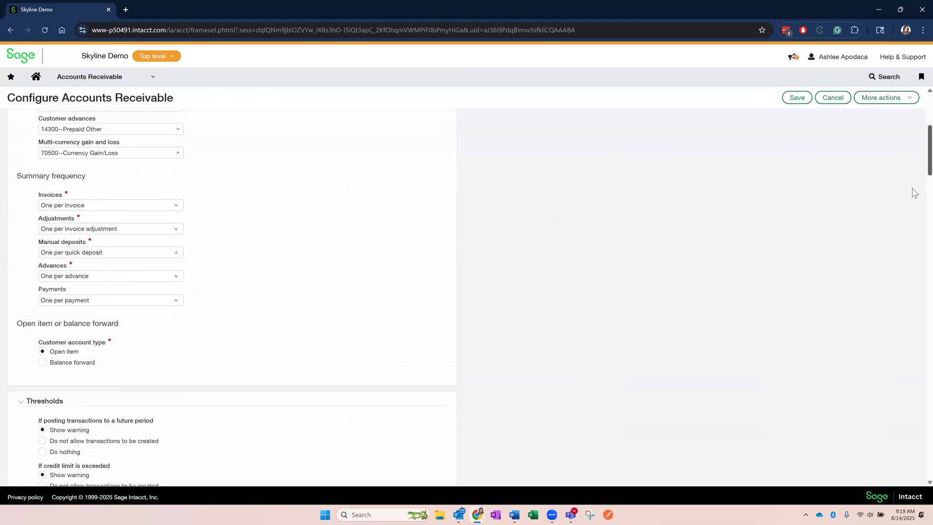
pyautogui.scroll(-3, 901, 221)
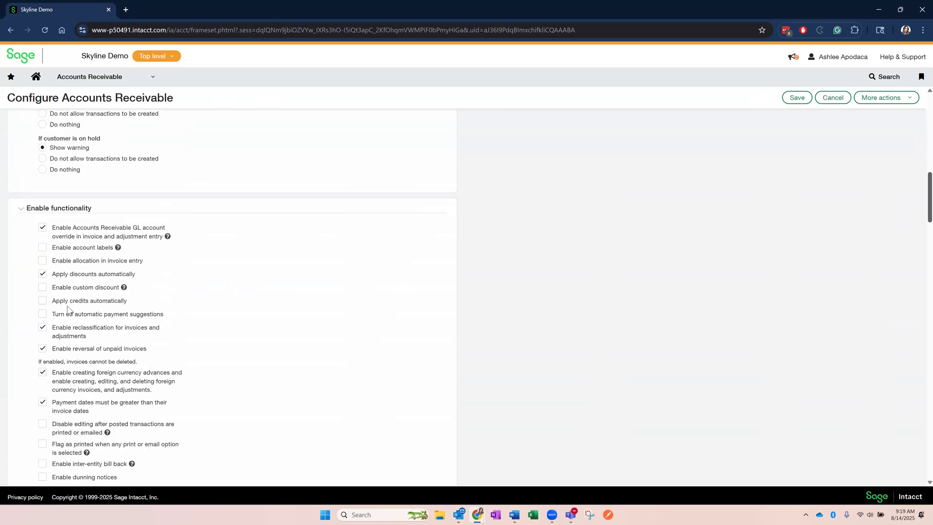
pyautogui.scroll(-1, 70, 311)
pyautogui.scroll(-1, 53, 333)
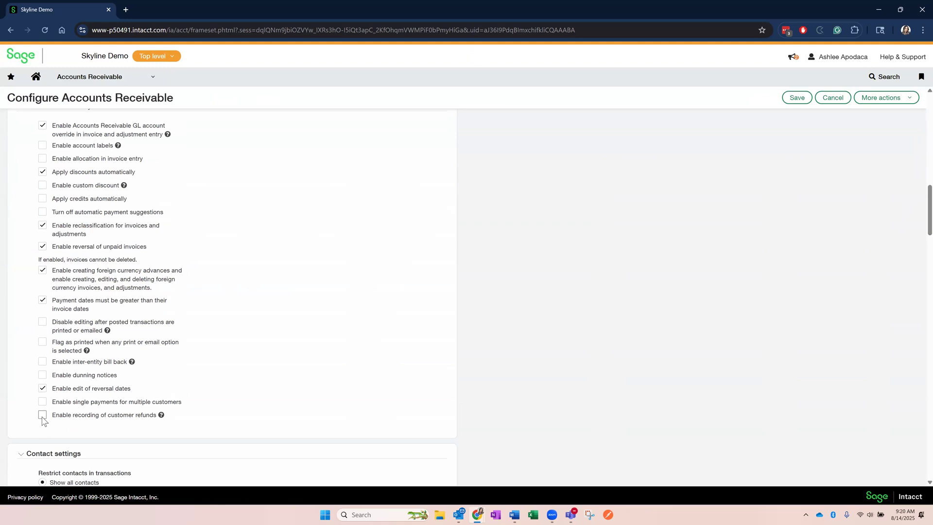
pyautogui.click(42, 416)
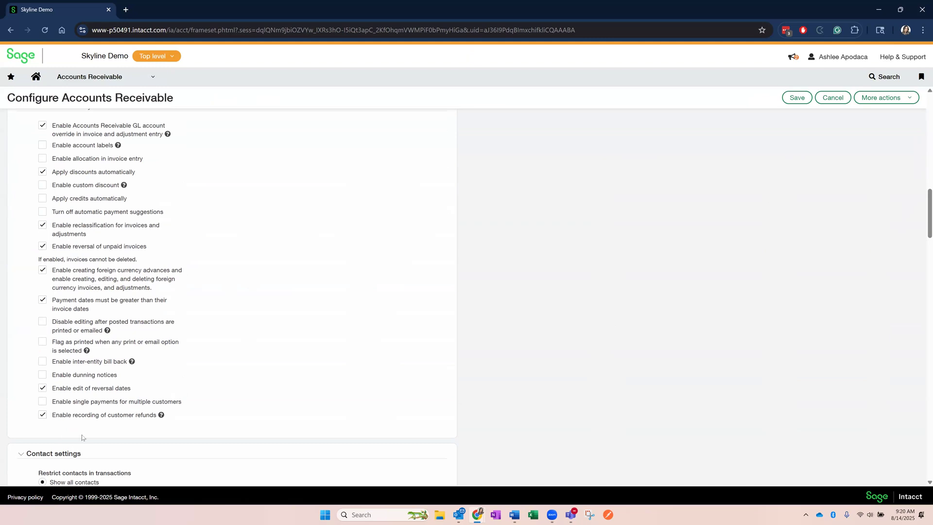
# - Set the customer refunds journal in the accounting settings to RFJ--Refund Journal
pyautogui.scroll(3, 127, 418)
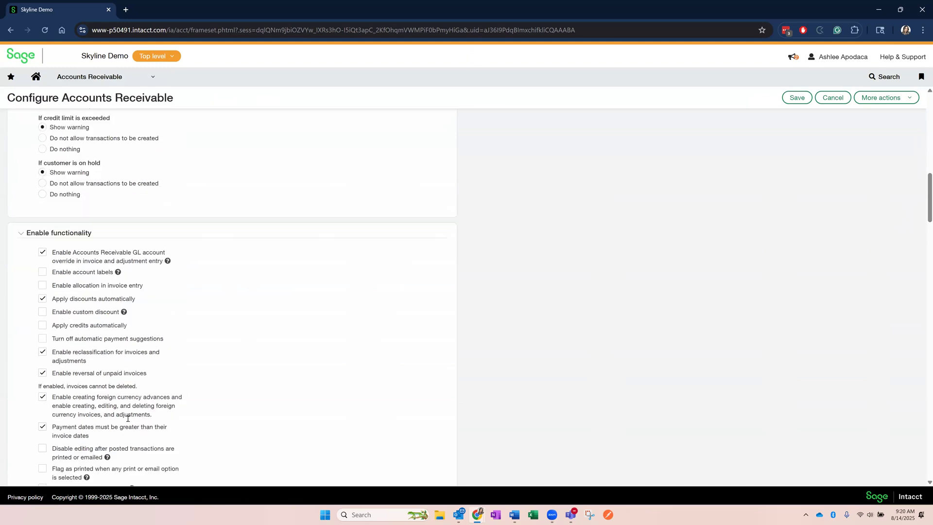
pyautogui.scroll(1, 128, 418)
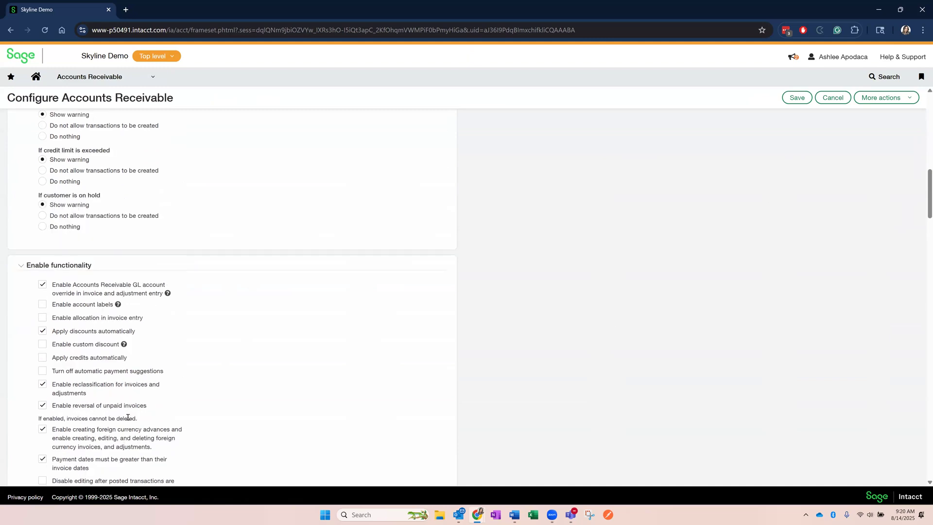
pyautogui.scroll(3, 128, 418)
pyautogui.scroll(10, 128, 418)
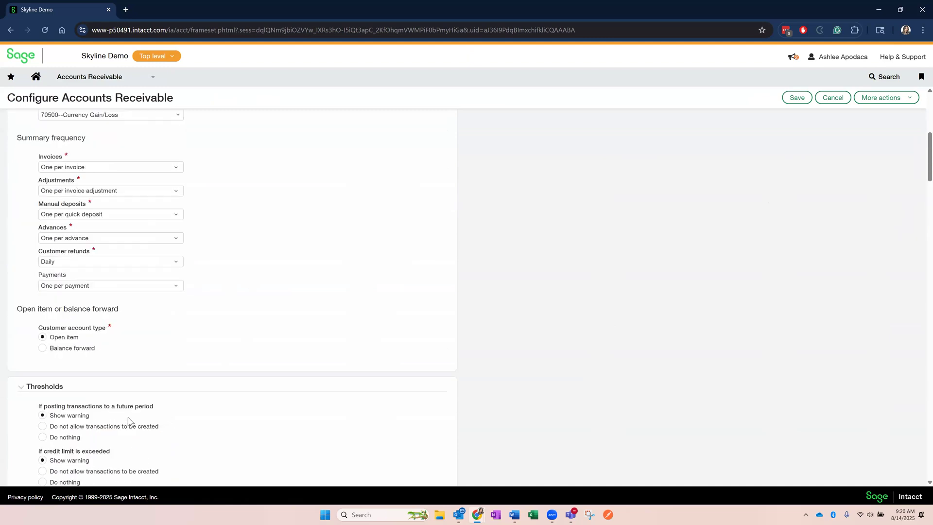
pyautogui.scroll(1, 130, 421)
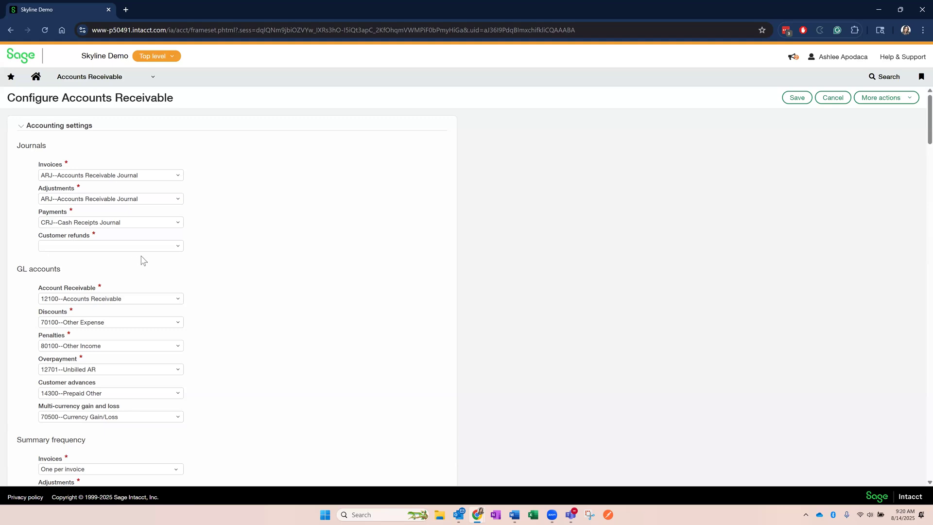
pyautogui.click(179, 250)
pyautogui.scroll(-3, 120, 378)
pyautogui.click(113, 377)
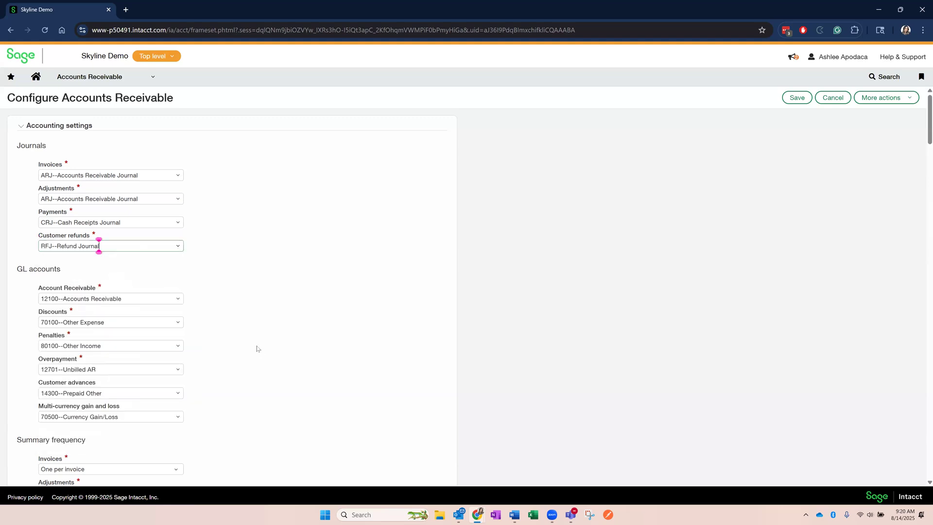
# - Set the summary frequency for customer refunds to One per refund
pyautogui.scroll(-3, 219, 377)
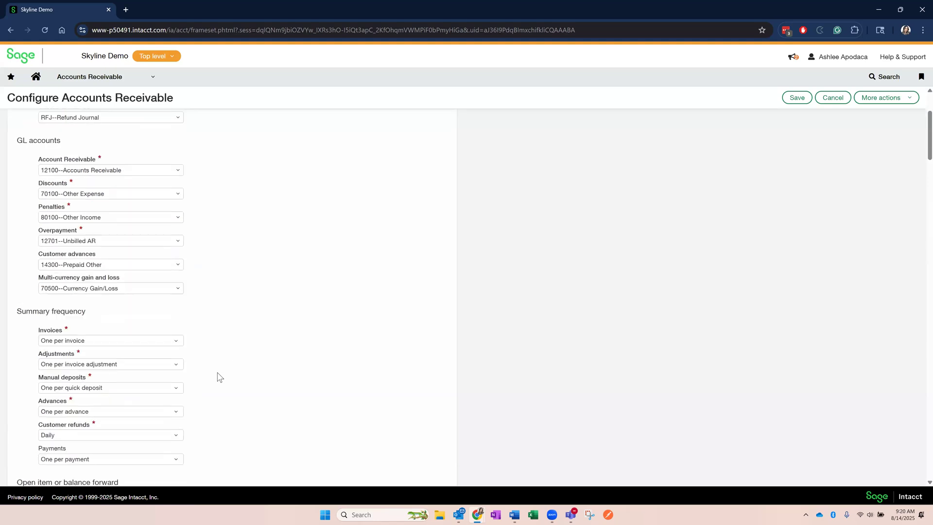
pyautogui.scroll(-1, 204, 354)
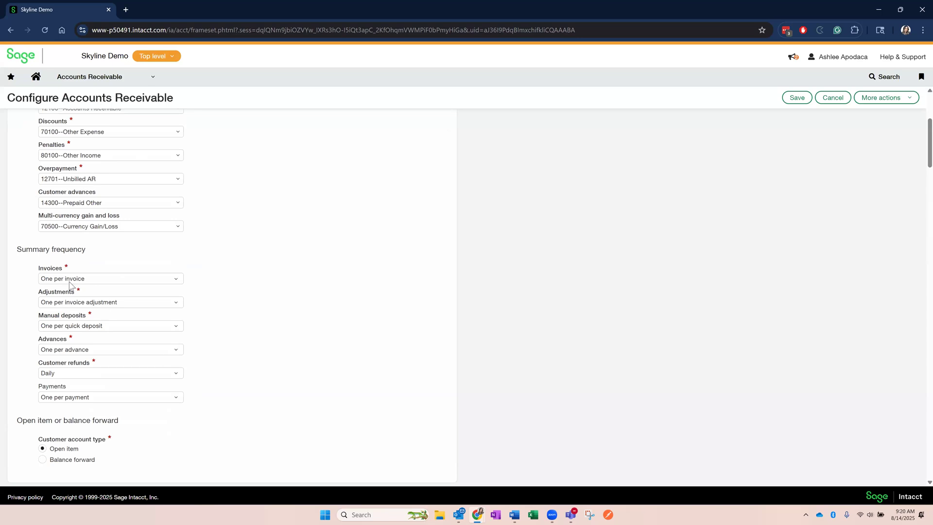
pyautogui.click(76, 377)
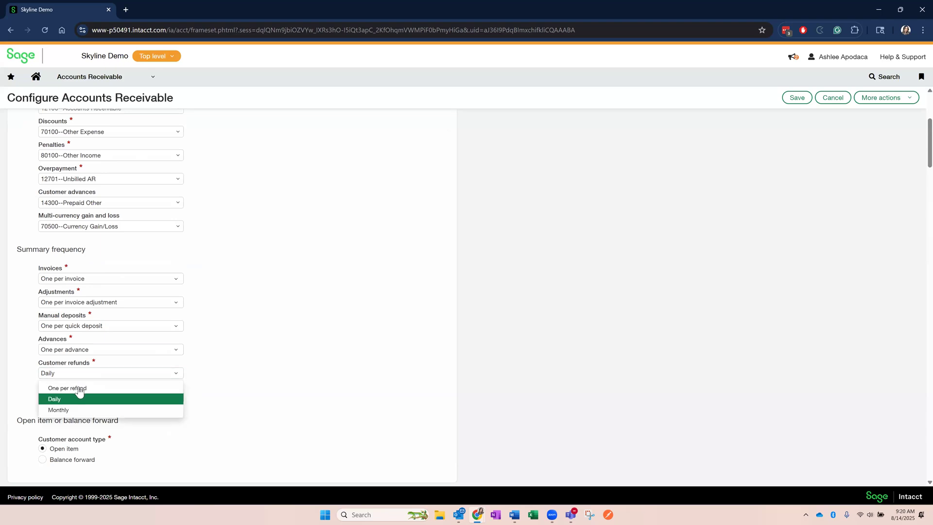
pyautogui.click(79, 392)
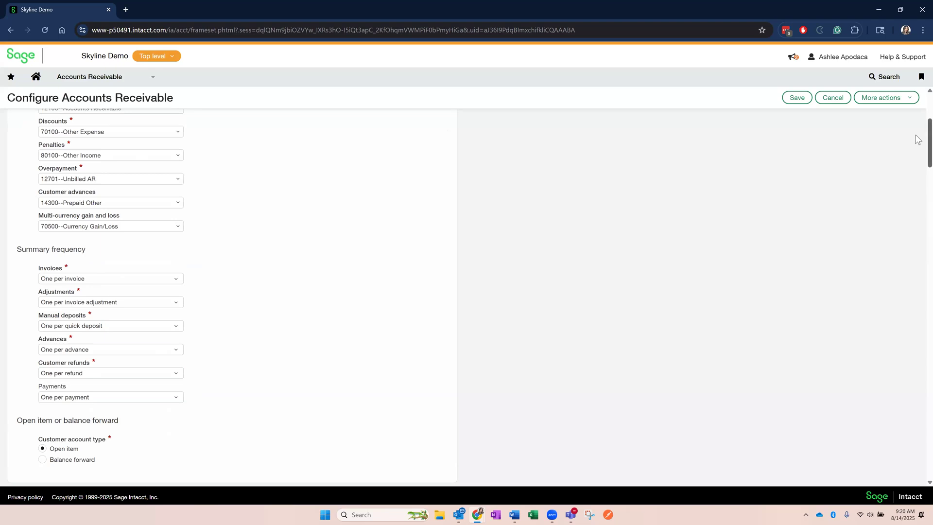
# - Assign the Customer Refund document sequence to customer refunds and save the Accounts Receivable configuration
pyautogui.scroll(-20, 917, 164)
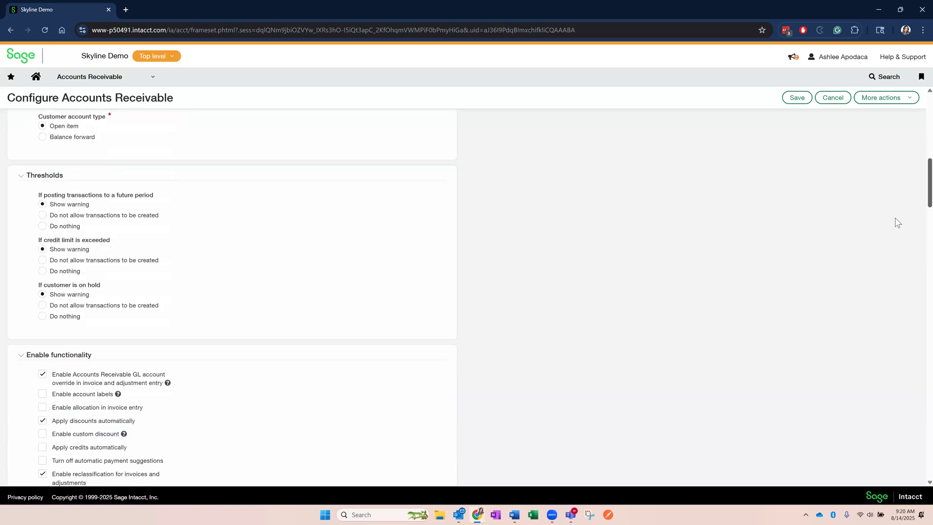
pyautogui.scroll(-15, 876, 280)
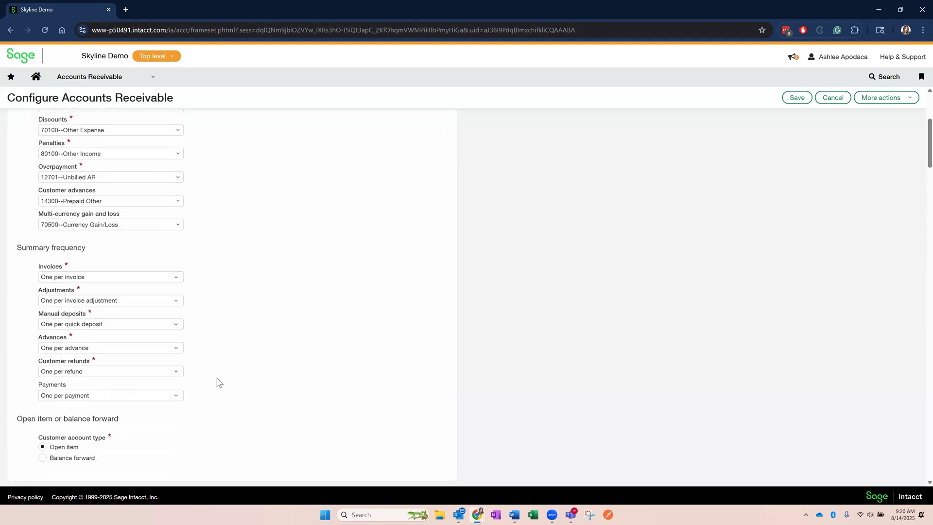
pyautogui.scroll(-20, 217, 382)
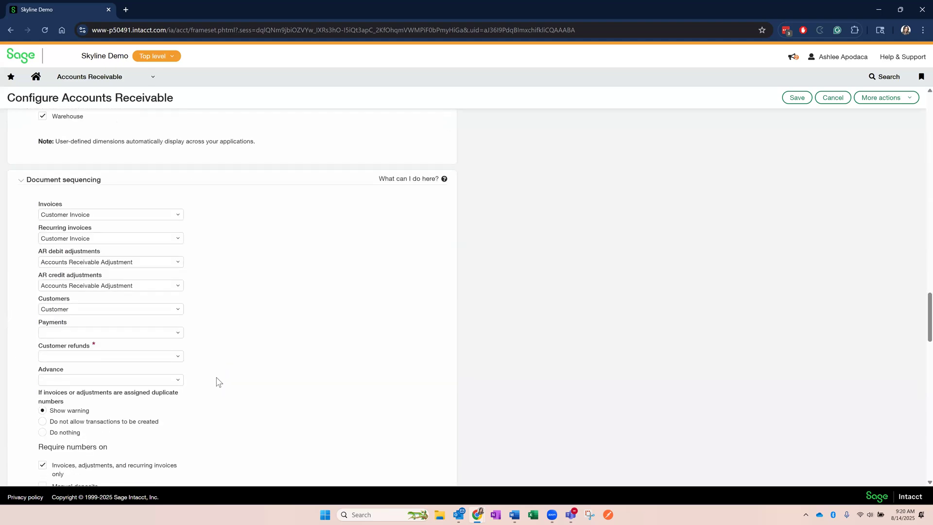
pyautogui.scroll(-1, 217, 381)
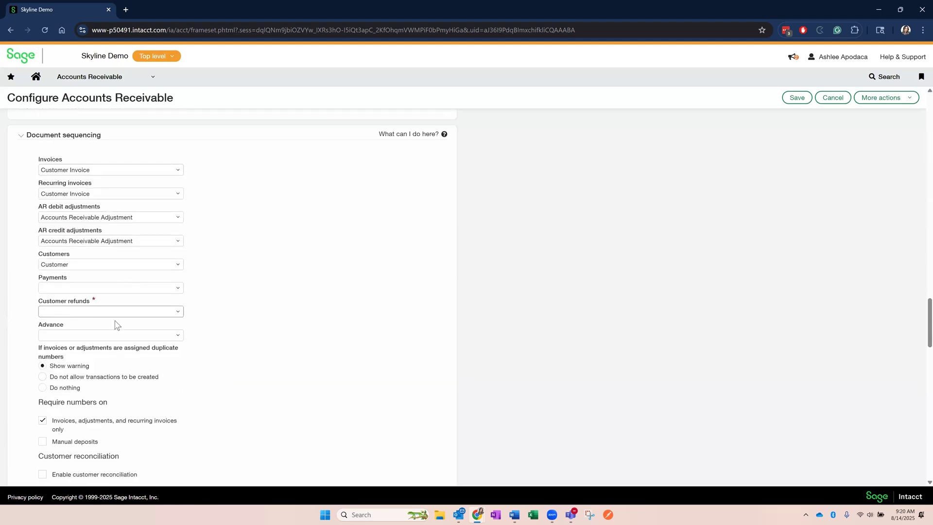
pyautogui.click(179, 317)
pyautogui.scroll(-1, 87, 255)
pyautogui.scroll(-1, 87, 252)
pyautogui.click(93, 250)
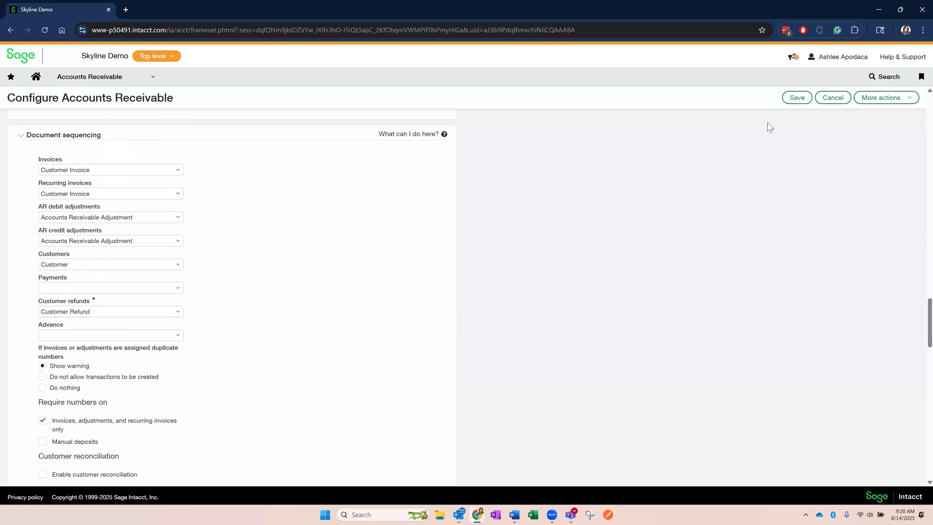
pyautogui.click(787, 100)
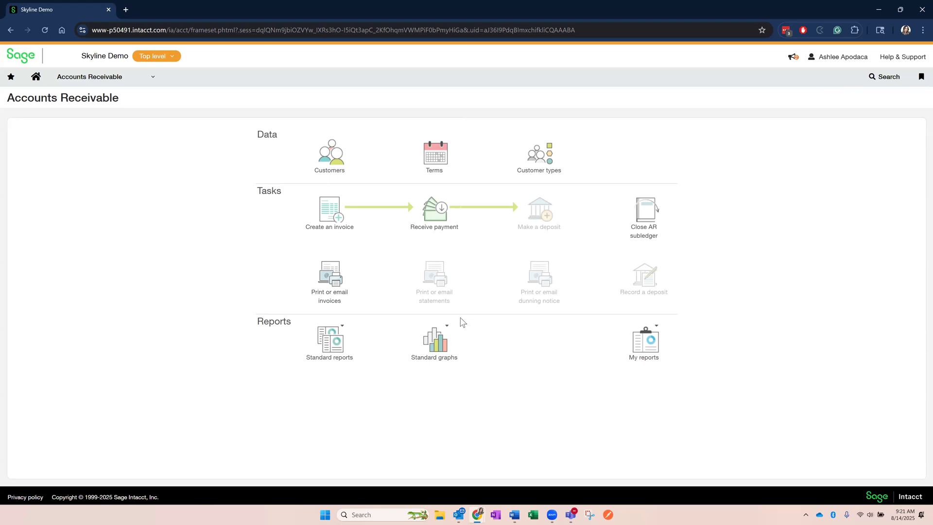
# - Open the company's Roles list and display the subscriptions of the AR Manager role
pyautogui.click(146, 82)
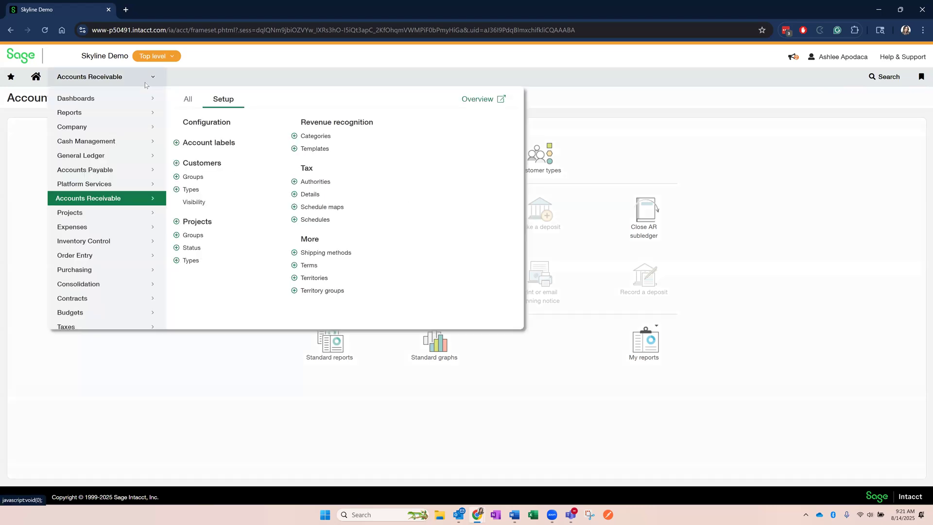
pyautogui.click(111, 130)
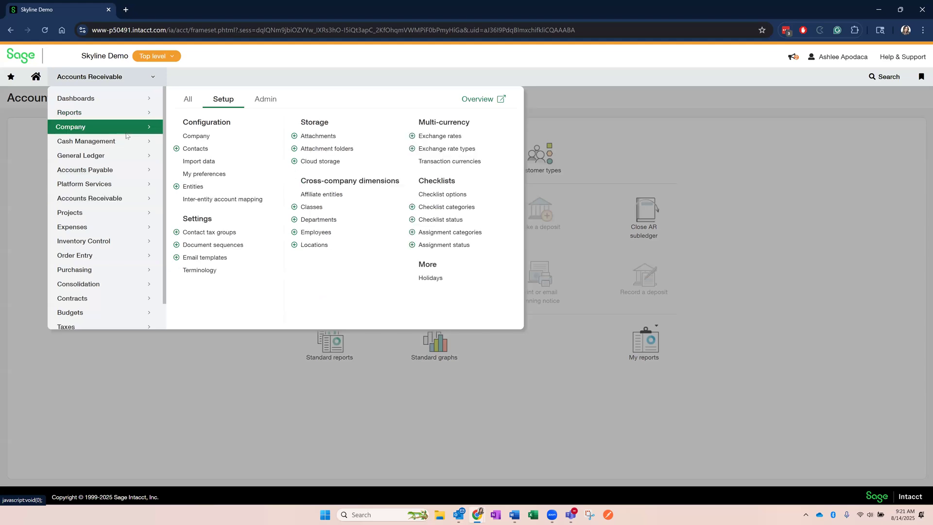
pyautogui.click(263, 100)
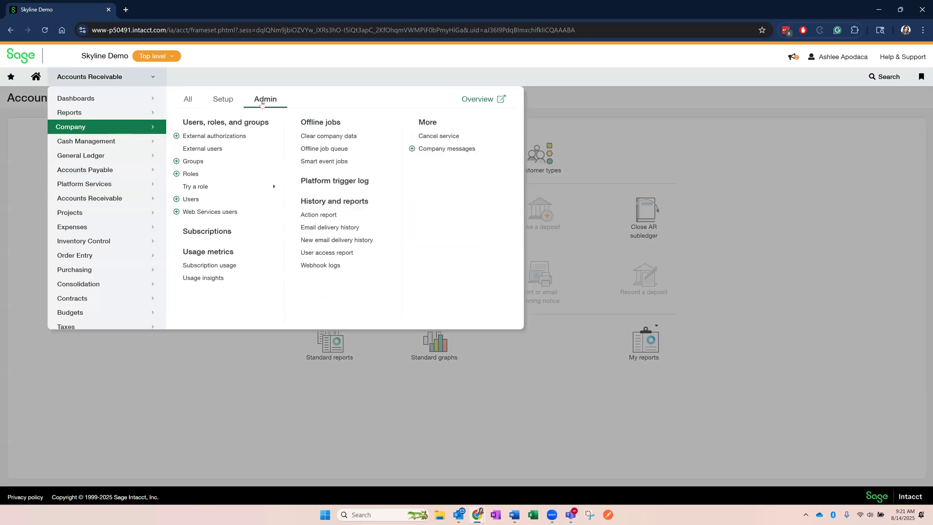
pyautogui.click(196, 178)
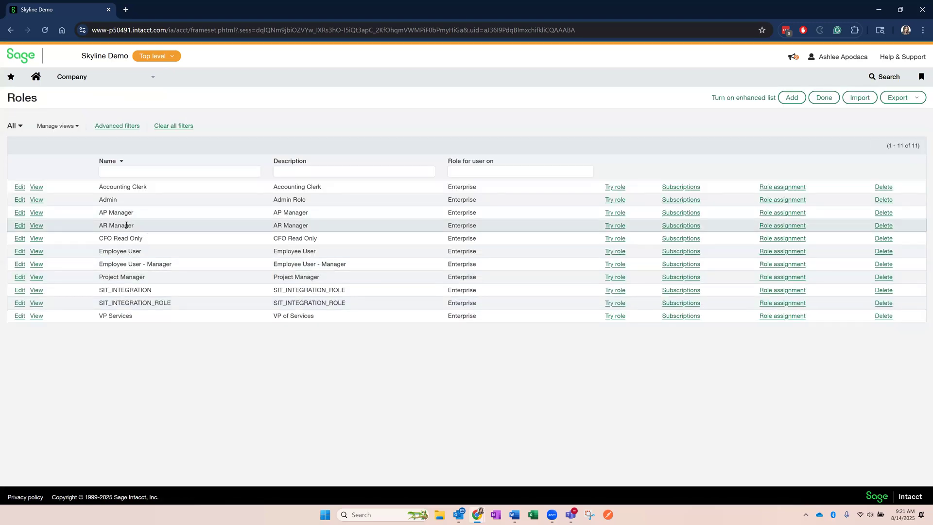
pyautogui.click(681, 226)
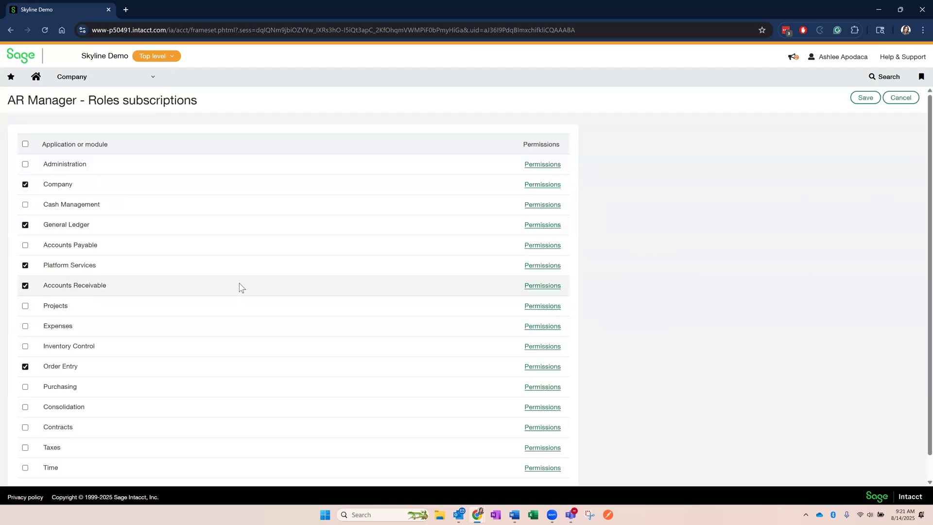
# - Review the AR Manager role's customer refunds permissions in the enlarged Accounts Receivable permissions, and close them without saving
pyautogui.click(546, 287)
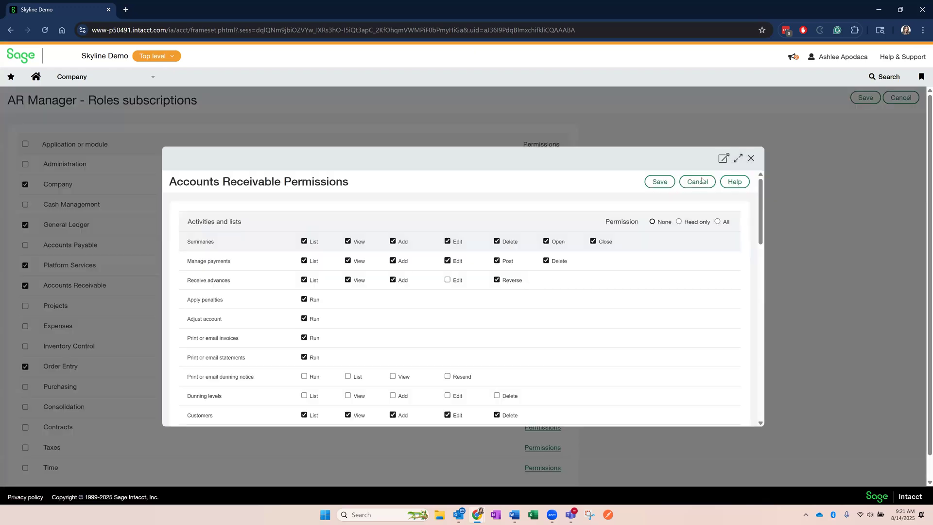
pyautogui.click(738, 157)
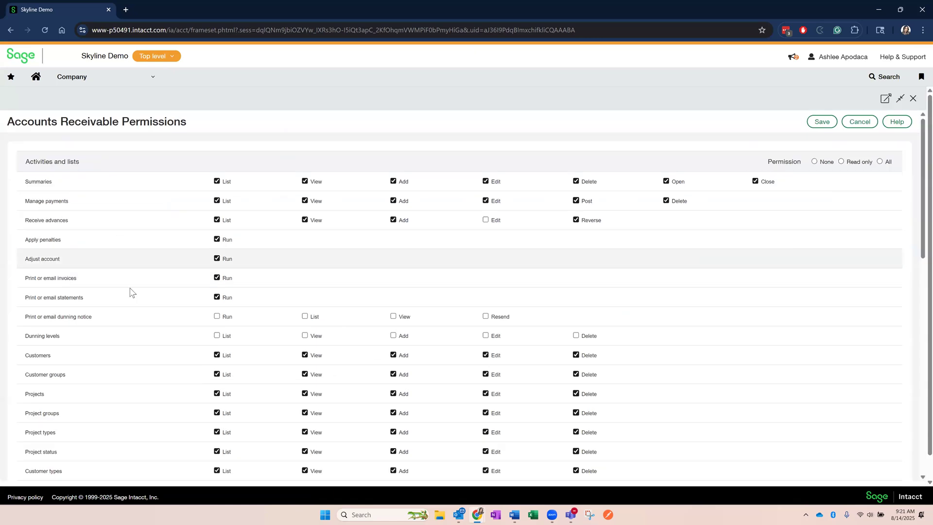
pyautogui.scroll(-1, 129, 291)
pyautogui.scroll(-8, 130, 291)
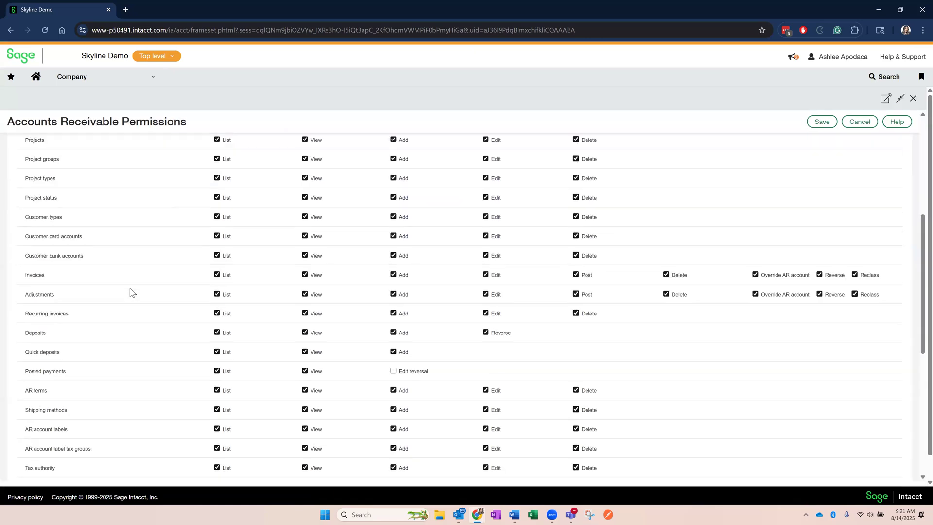
pyautogui.scroll(-2, 129, 291)
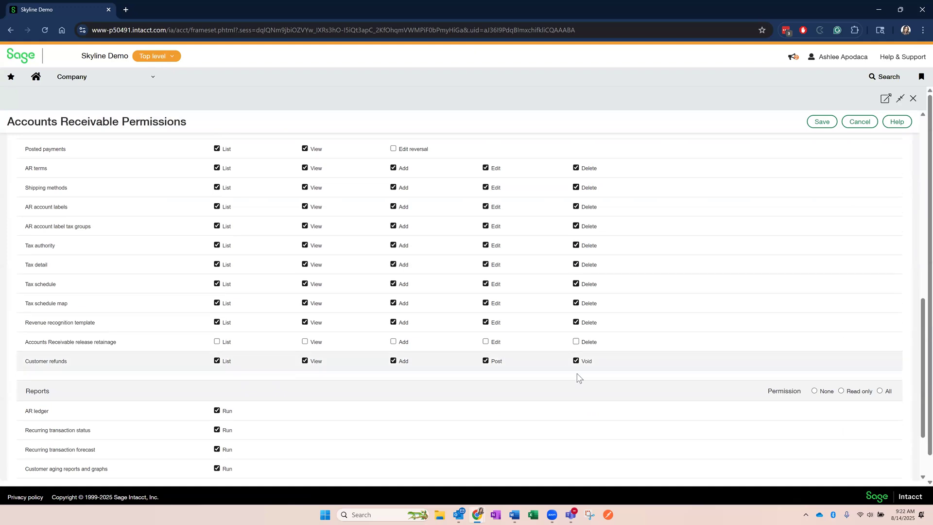
pyautogui.click(864, 125)
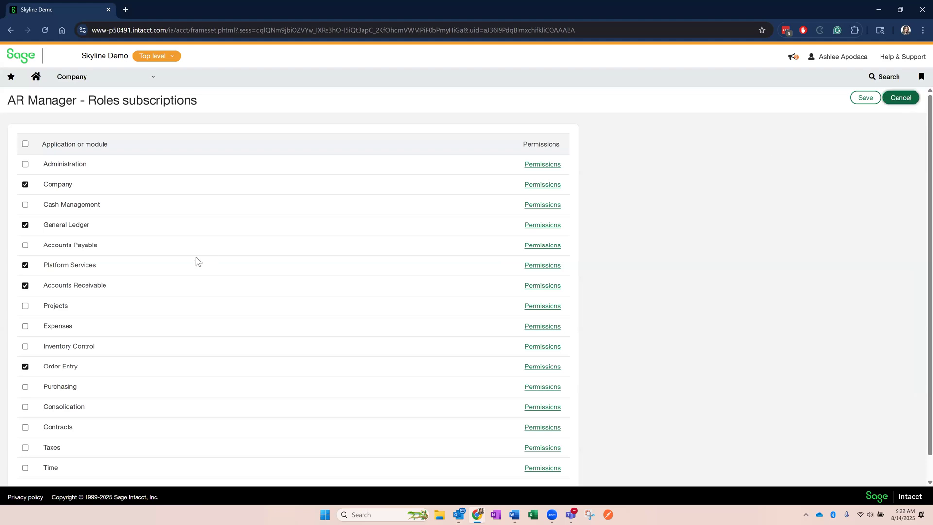
# - Return to the home page, reload the site, and check the Accounts Receivable options for customer refunds
pyautogui.click(37, 78)
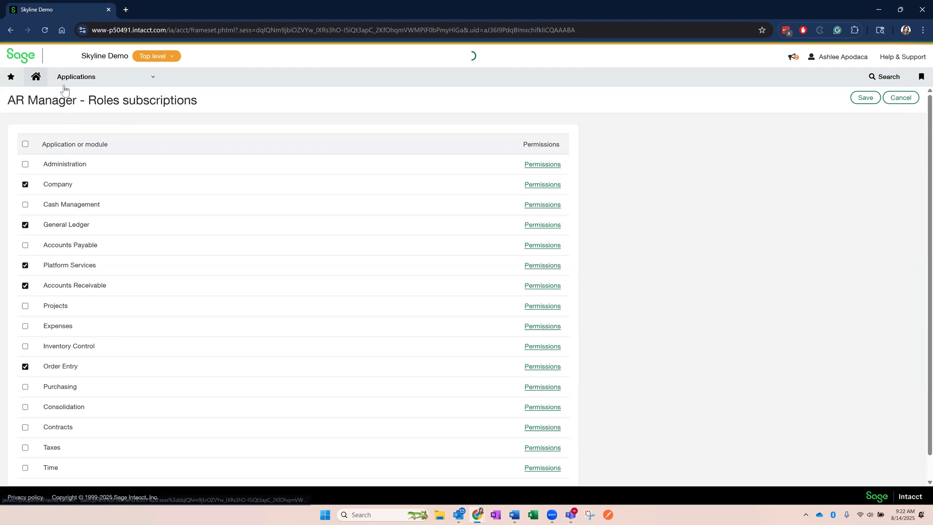
pyautogui.click(88, 84)
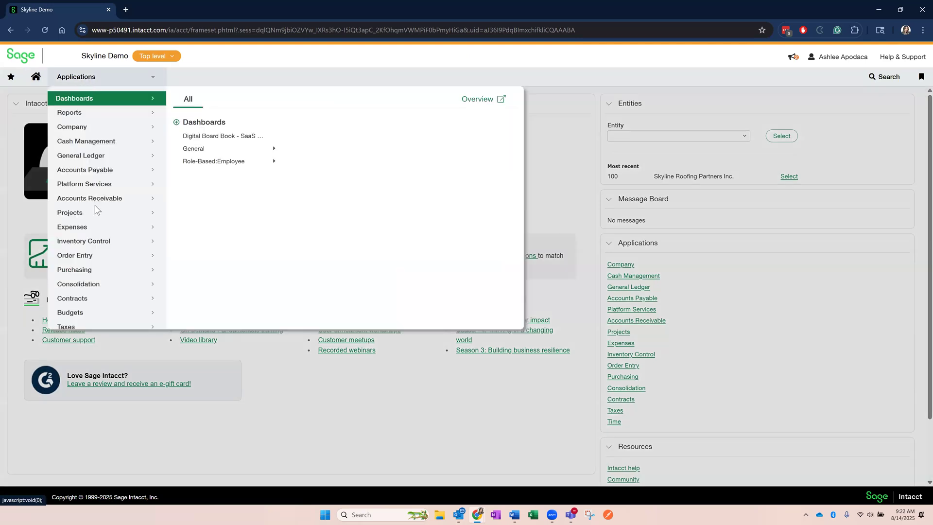
pyautogui.moveTo(97, 205)
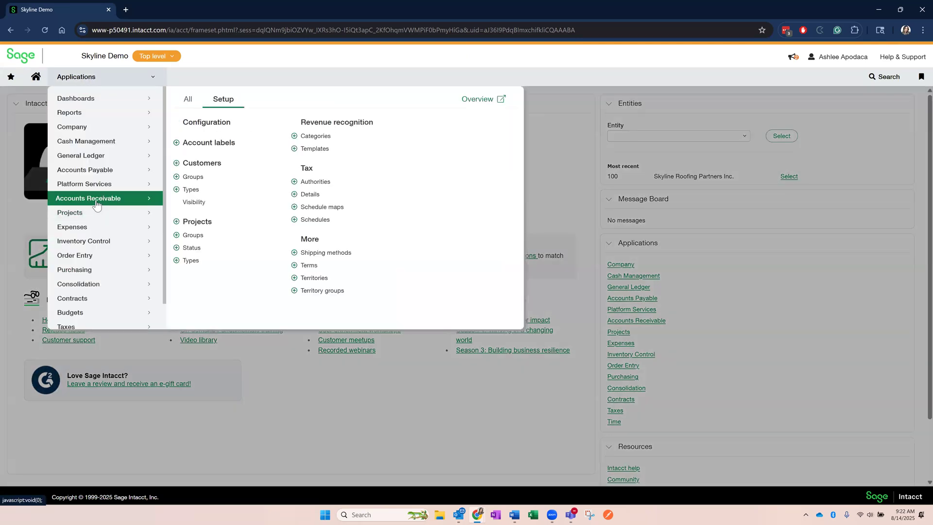
pyautogui.click(188, 100)
pyautogui.click(46, 27)
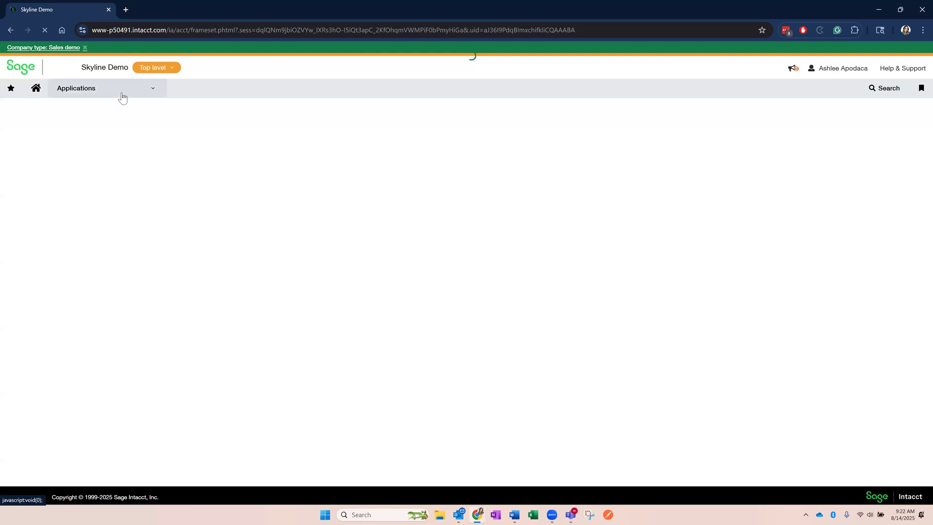
pyautogui.moveTo(121, 94)
pyautogui.click(108, 211)
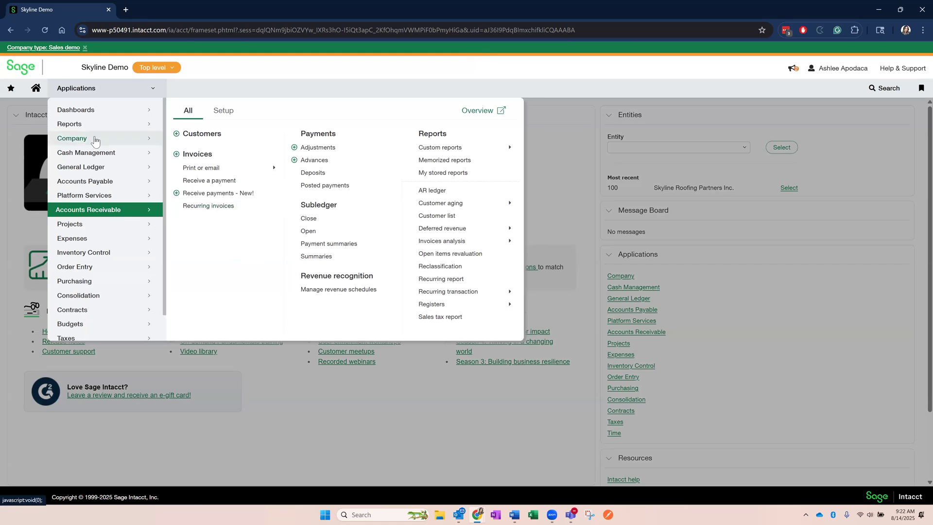
pyautogui.click(95, 139)
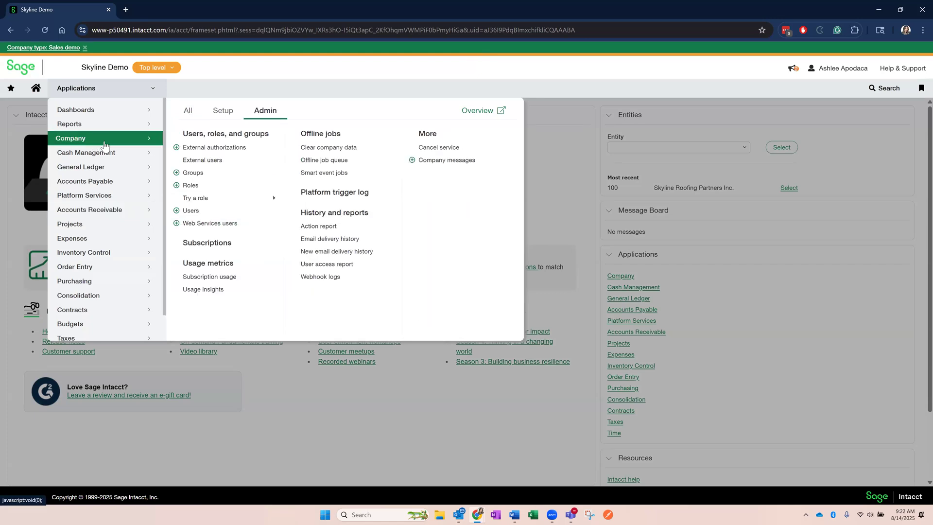
pyautogui.click(190, 186)
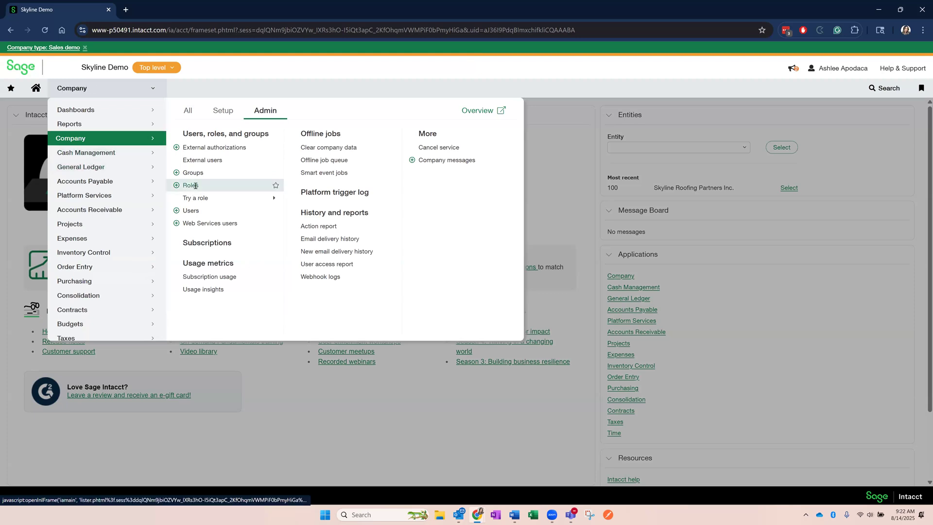
pyautogui.click(195, 186)
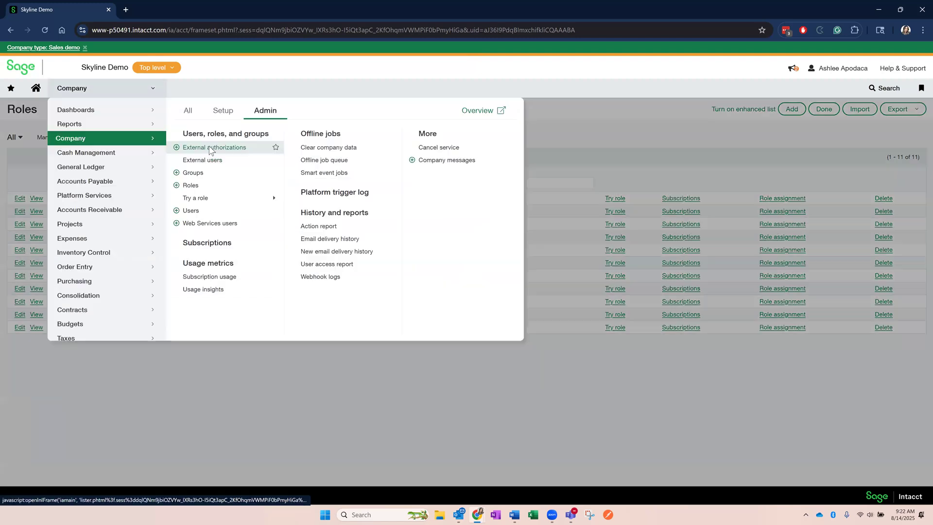
pyautogui.click(209, 147)
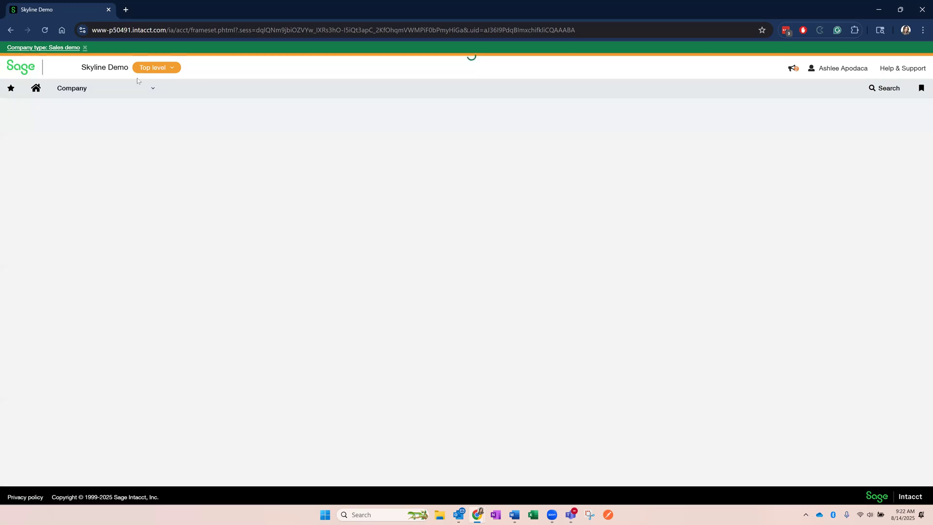
# - Open the company's Users list and display the Admin role's subscriptions from the administrator user's permissions and roles report
pyautogui.moveTo(99, 89)
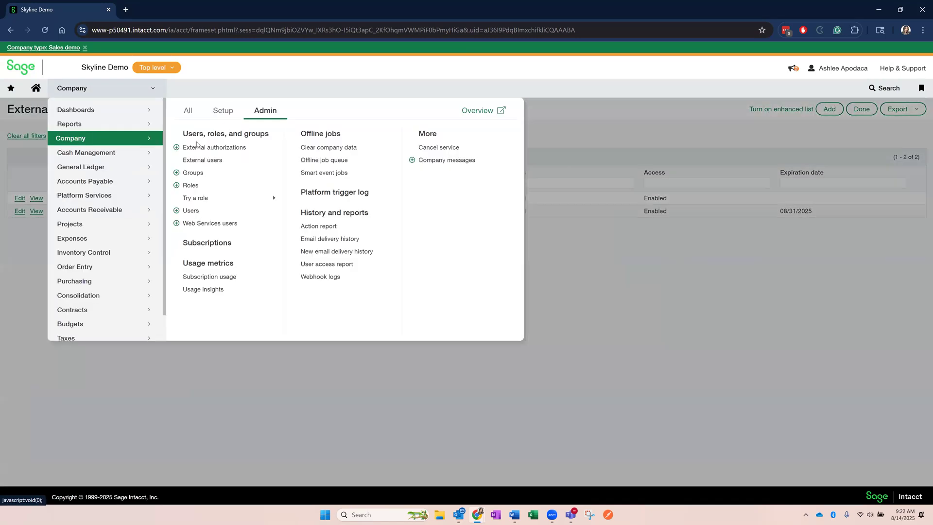
pyautogui.click(224, 113)
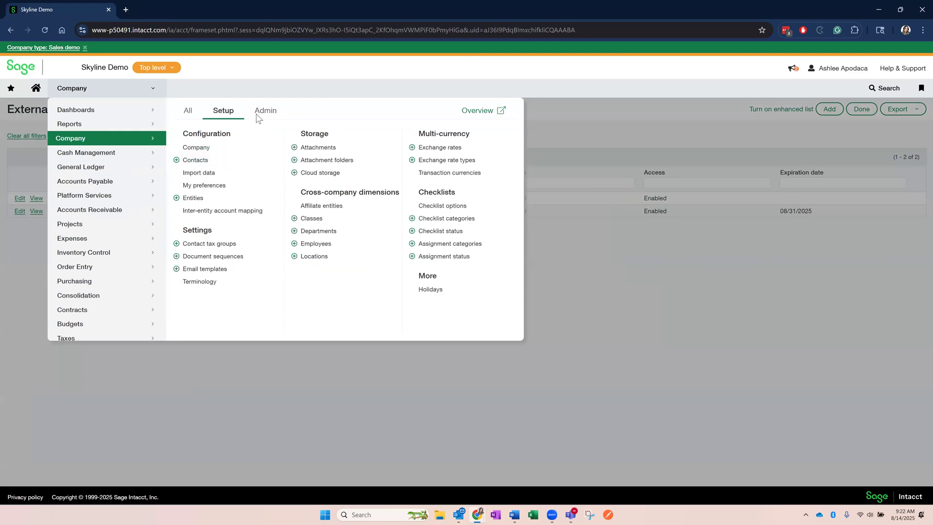
pyautogui.click(265, 110)
pyautogui.click(189, 210)
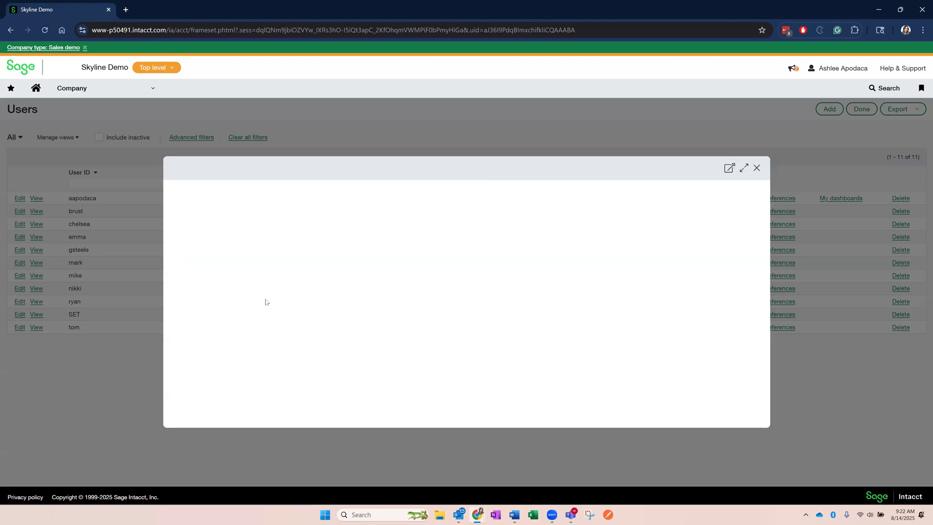
pyautogui.click(512, 329)
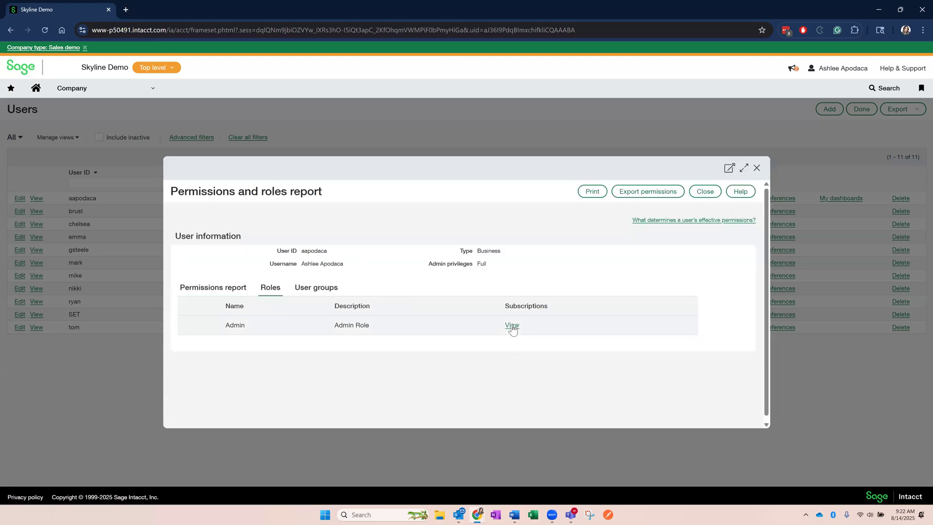
# - Open the Admin role's Accounts Receivable permissions, save them, and close the role's subscriptions
pyautogui.scroll(-1, 685, 355)
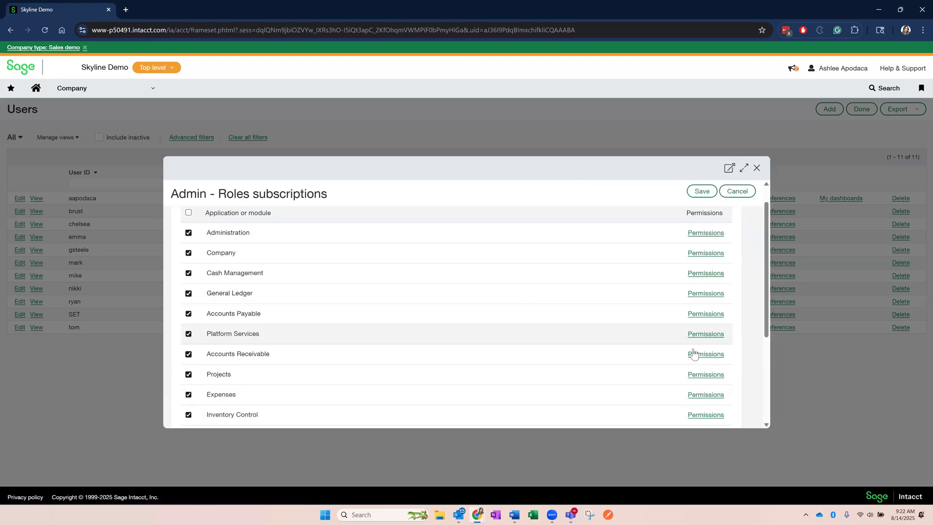
pyautogui.scroll(-3, 419, 334)
pyautogui.scroll(-9, 418, 335)
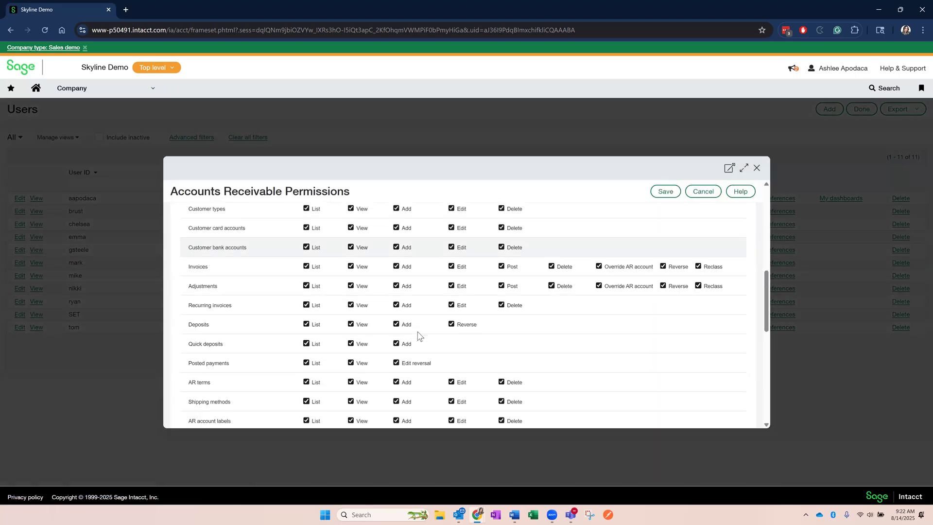
pyautogui.click(665, 191)
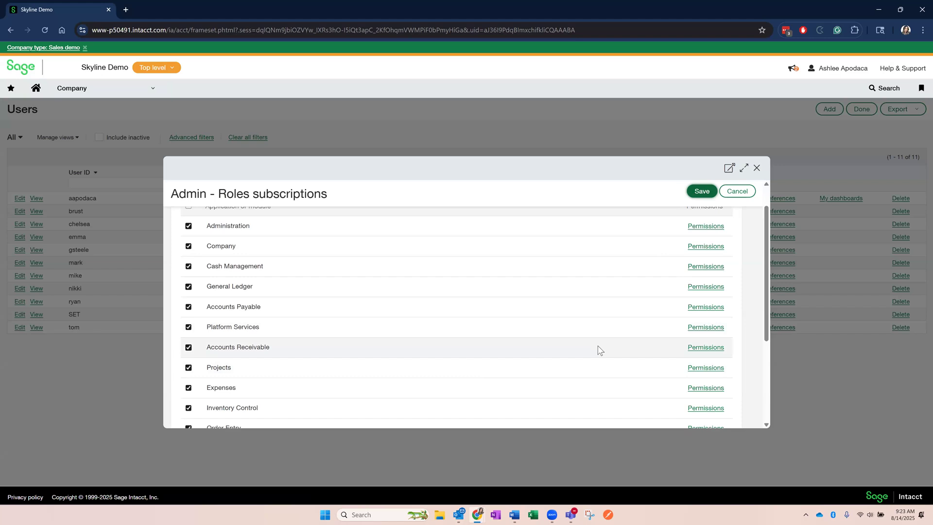
pyautogui.click(756, 169)
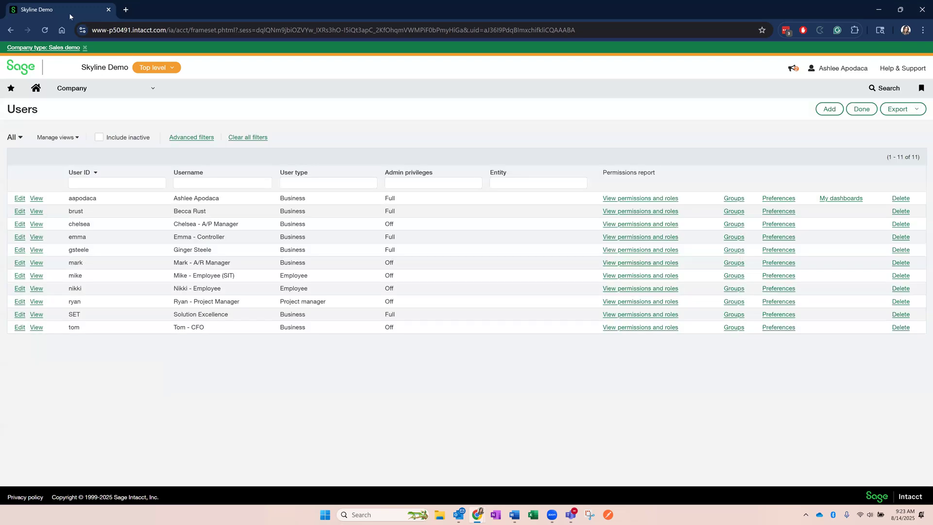
# - Reload the site and open the customer refunds list in Accounts Receivable
pyautogui.click(46, 31)
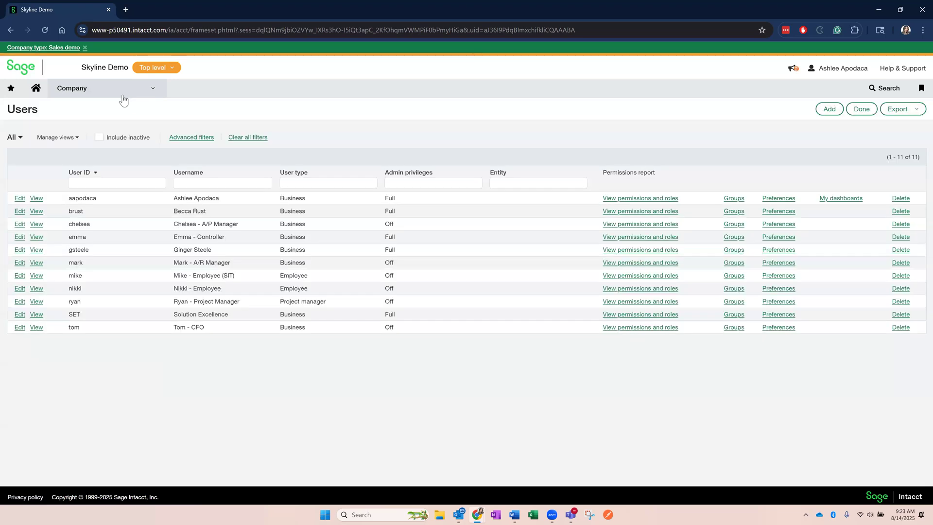
pyautogui.click(123, 98)
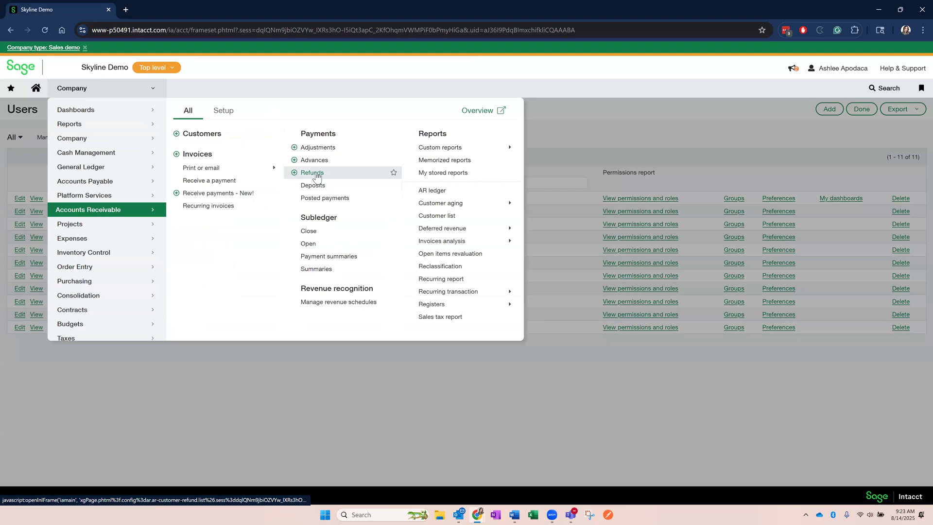
pyautogui.click(316, 176)
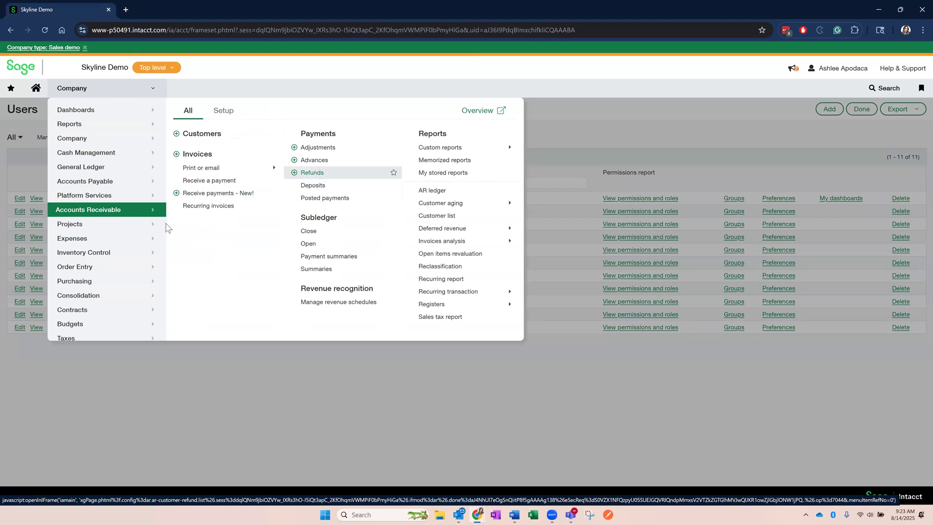
pyautogui.click(319, 173)
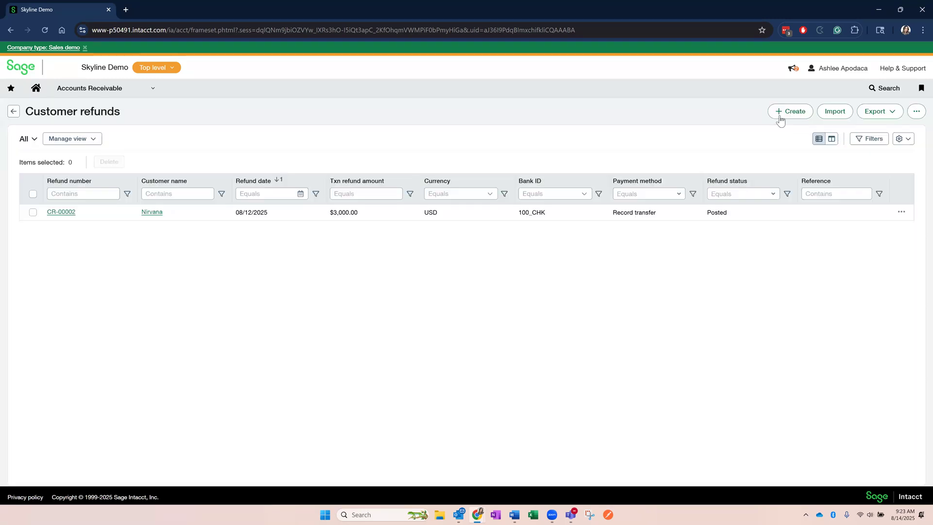
# - Create a new customer refund for Nirvana and set its base currency to USD
pyautogui.click(780, 116)
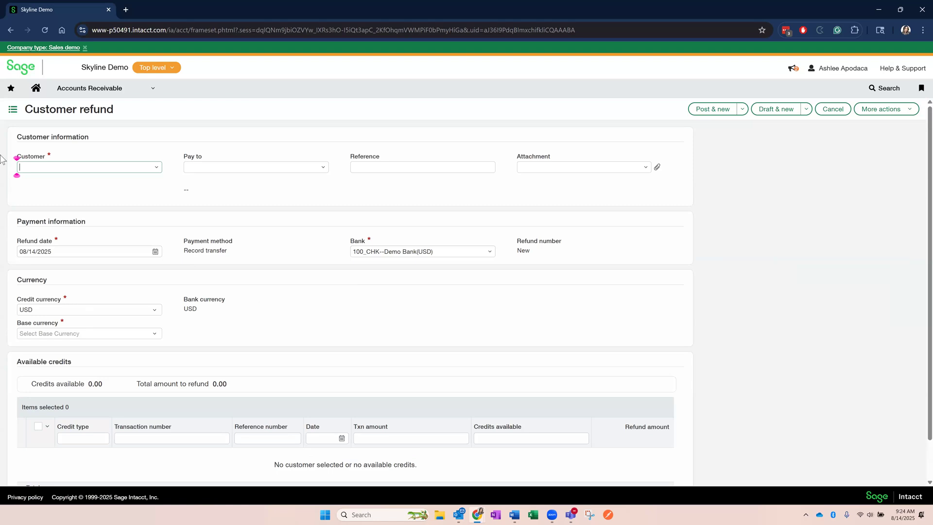
pyautogui.click(31, 172)
pyautogui.write('nirv')
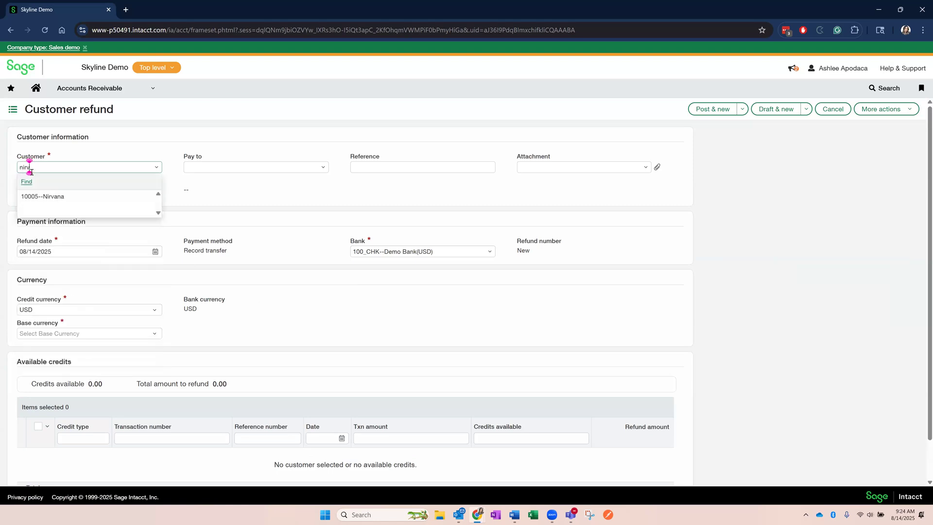
pyautogui.click(51, 196)
pyautogui.click(286, 297)
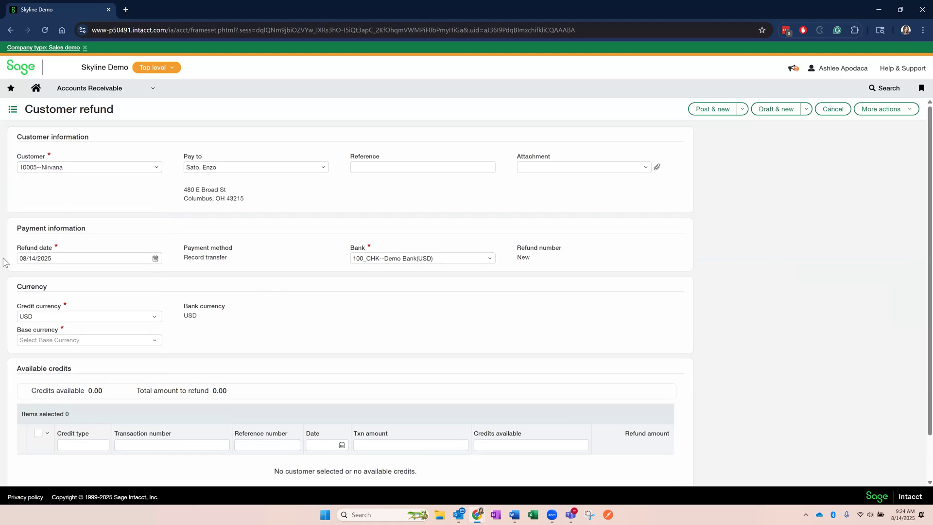
pyautogui.click(52, 258)
pyautogui.click(471, 255)
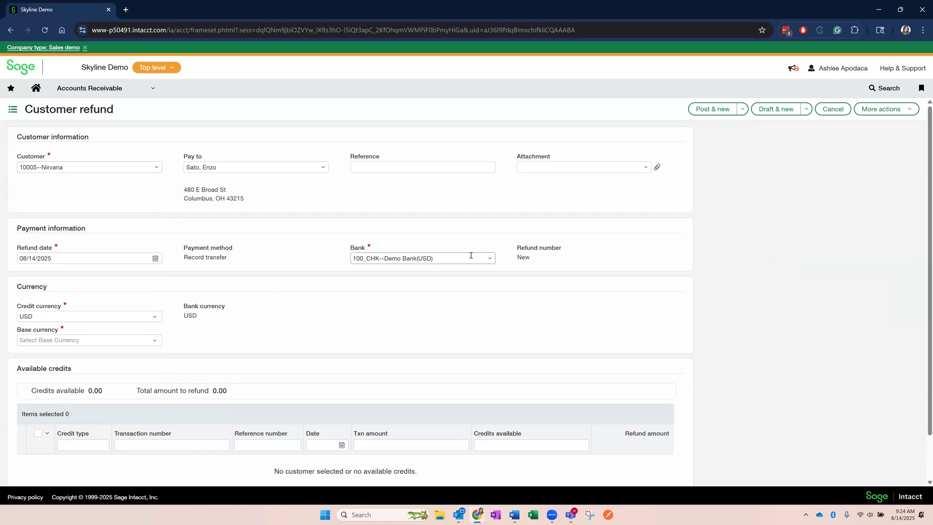
pyautogui.click(154, 340)
pyautogui.click(77, 314)
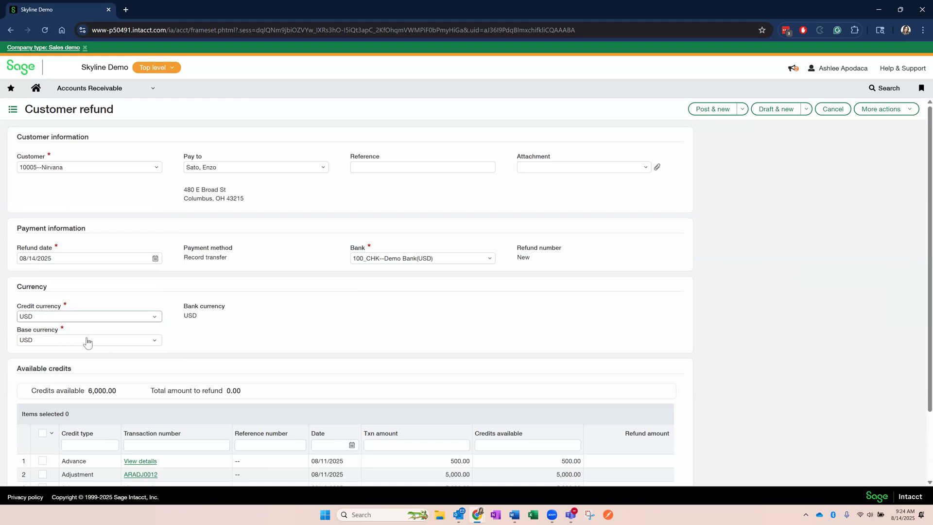
# - Select the ARADJ0013 adjustment credit with a refund amount of 8,500.00 and post the customer refund
pyautogui.scroll(-2, 261, 364)
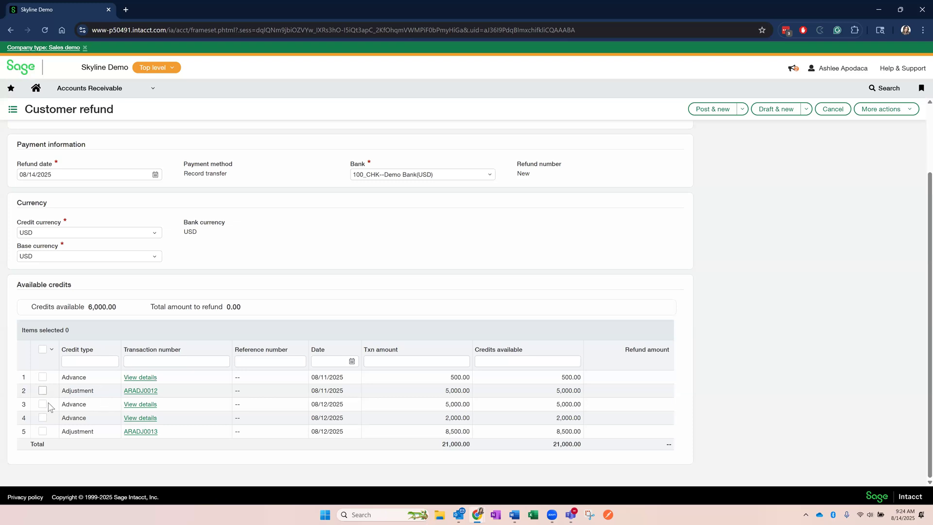
pyautogui.click(42, 431)
pyautogui.click(651, 431)
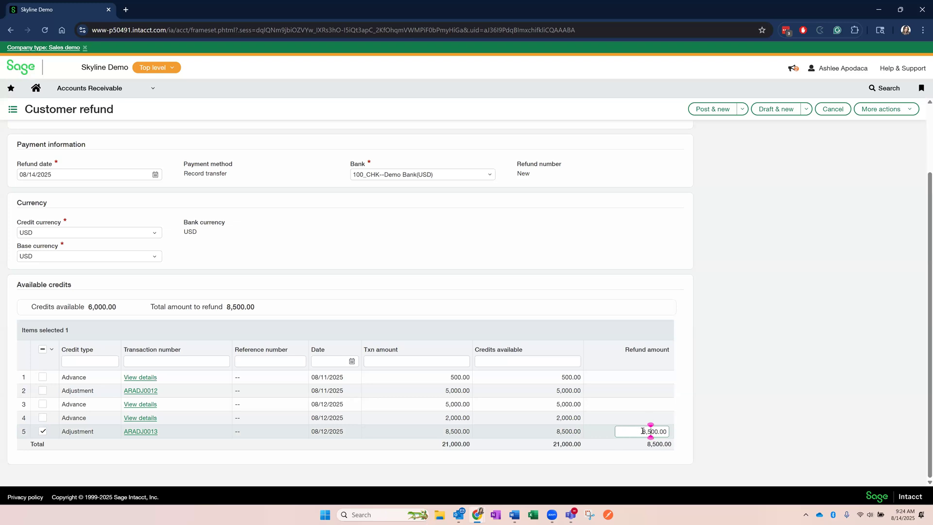
pyautogui.click(645, 431)
pyautogui.click(806, 115)
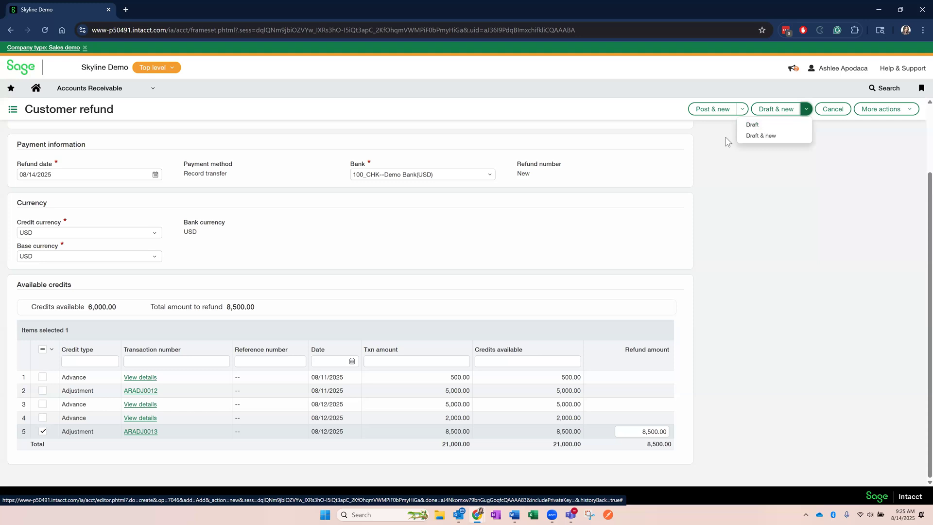
pyautogui.click(742, 111)
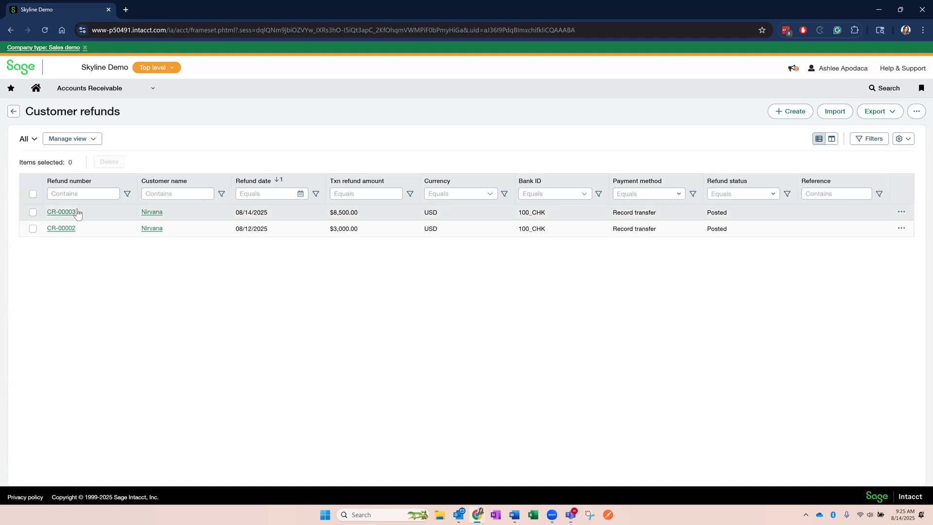
# - Review the posted 08/14/2025 Nirvana refund and its linked adjustment ARADJ0013, and close the adjustment
pyautogui.click(60, 212)
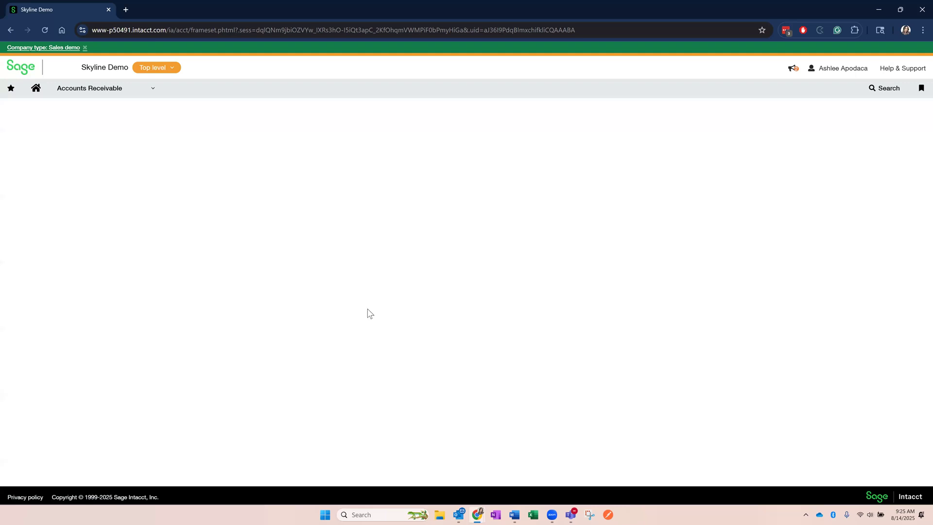
pyautogui.scroll(-2, 294, 333)
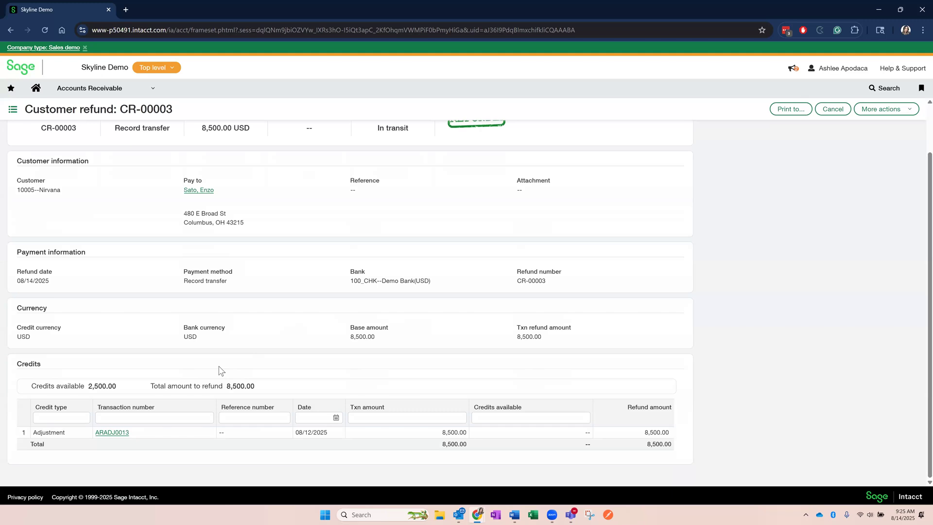
pyautogui.click(112, 432)
pyautogui.scroll(-4, 312, 341)
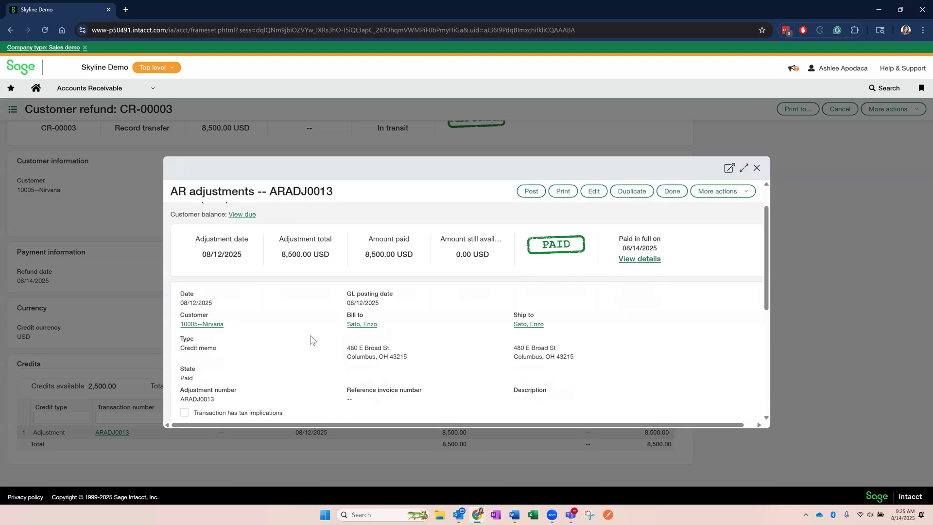
pyautogui.scroll(4, 312, 341)
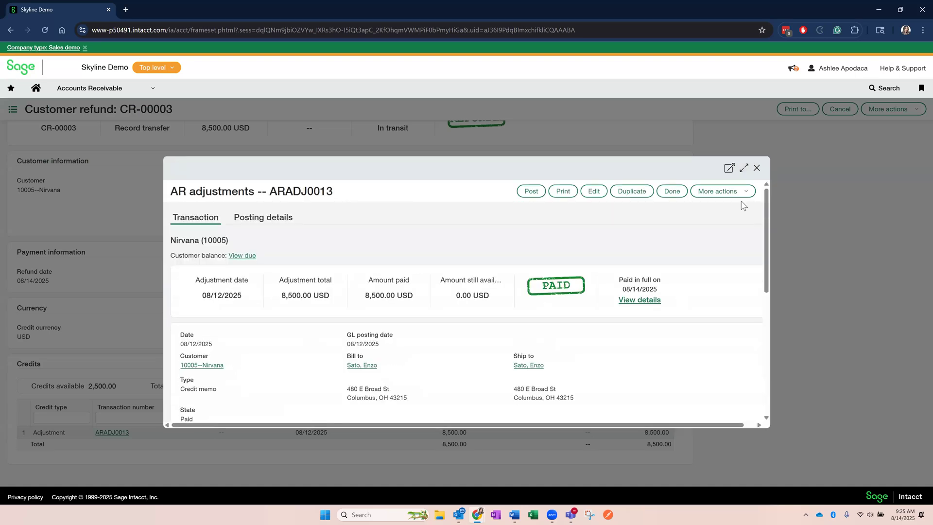
pyautogui.click(756, 168)
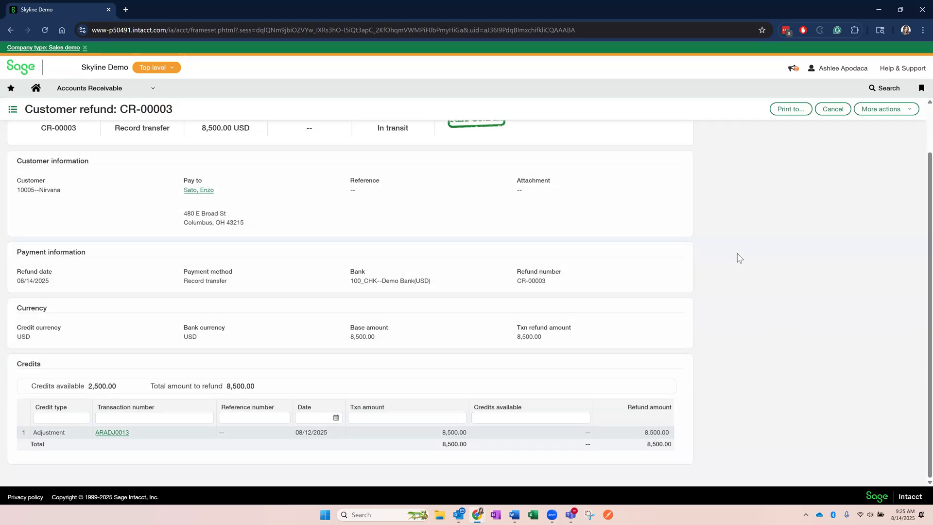
# - Close the customer refund and start applying a payment for Nirvana from the Accounts Receivable customers list
pyautogui.click(833, 110)
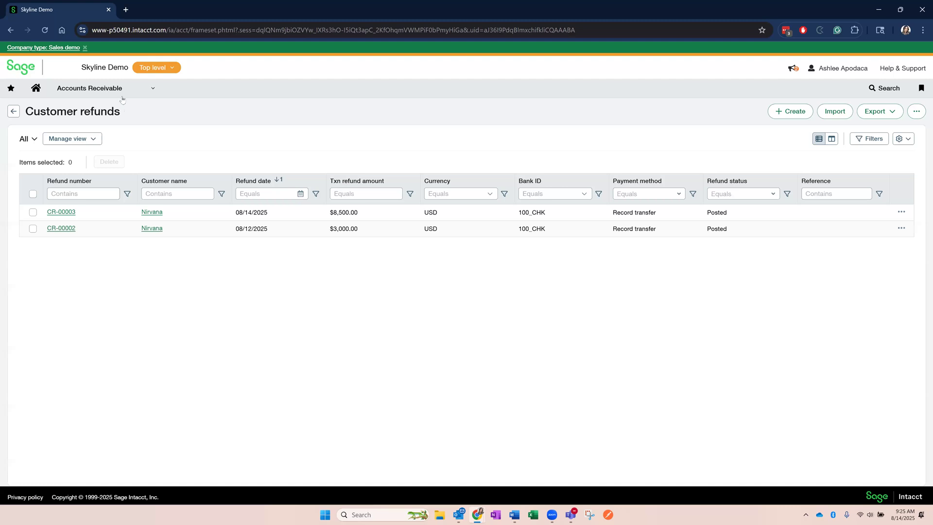
pyautogui.click(122, 93)
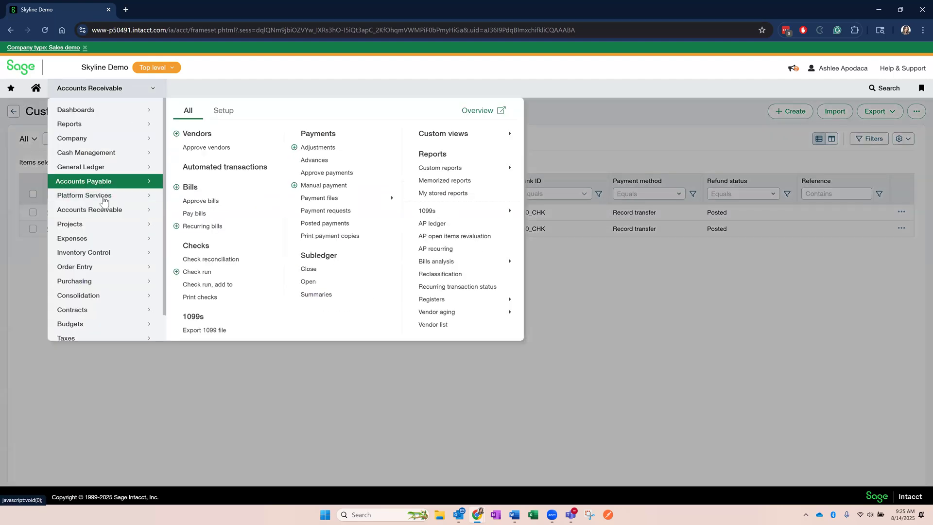
pyautogui.click(195, 139)
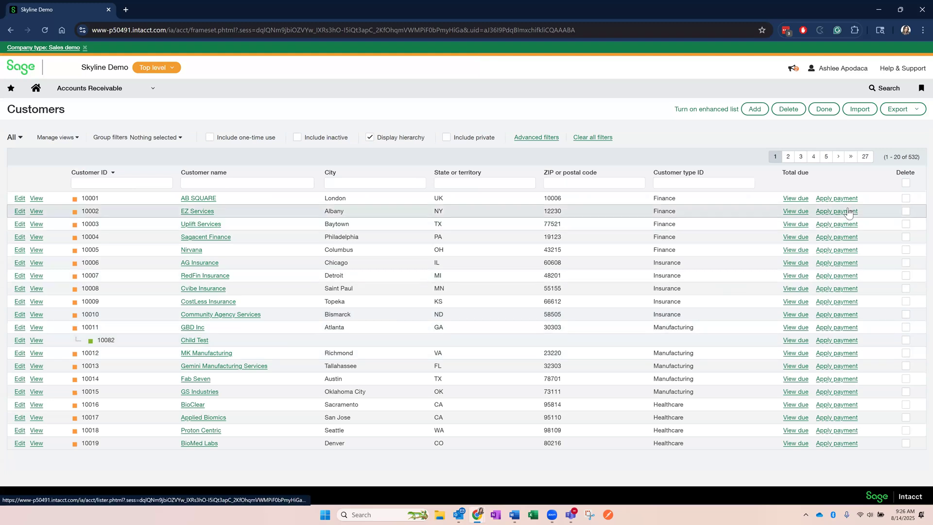
pyautogui.click(830, 251)
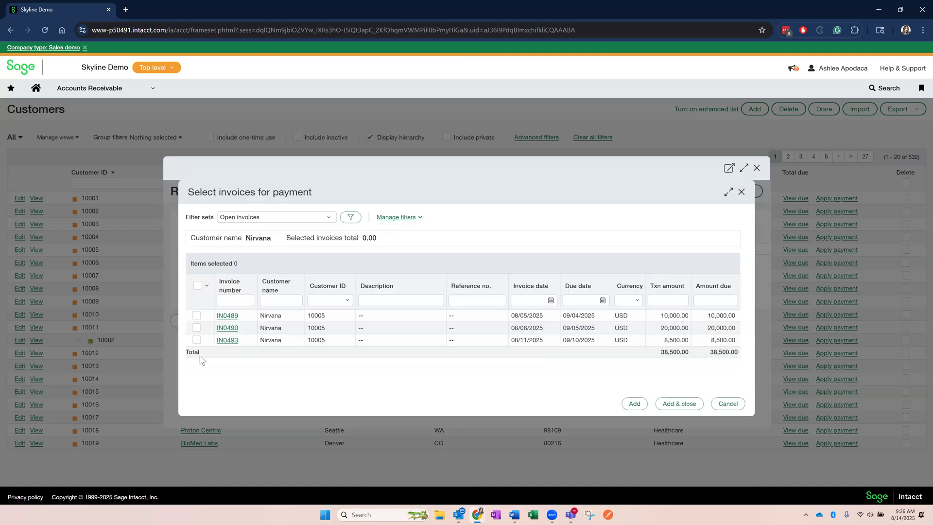
# - Add invoice IN0489 to Nirvana's payment, review the payment details, and close the payment without posting
pyautogui.click(197, 315)
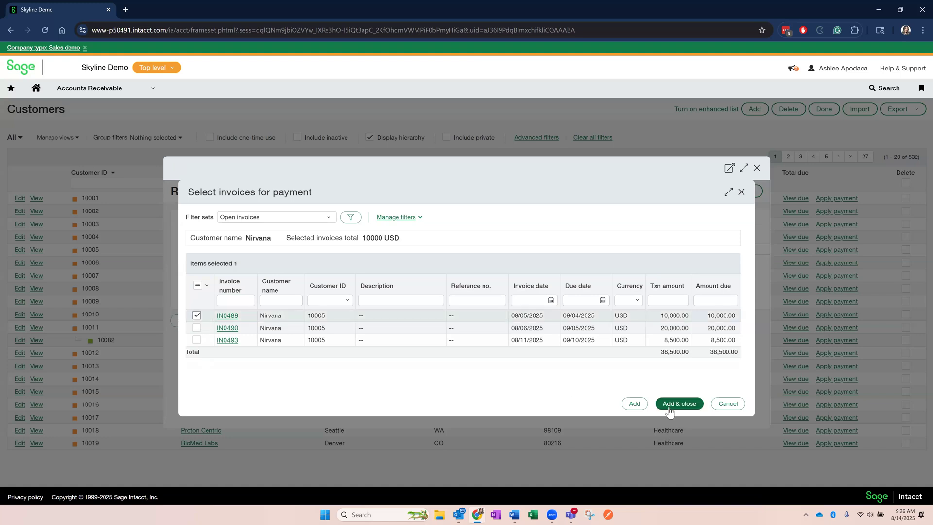
pyautogui.click(669, 405)
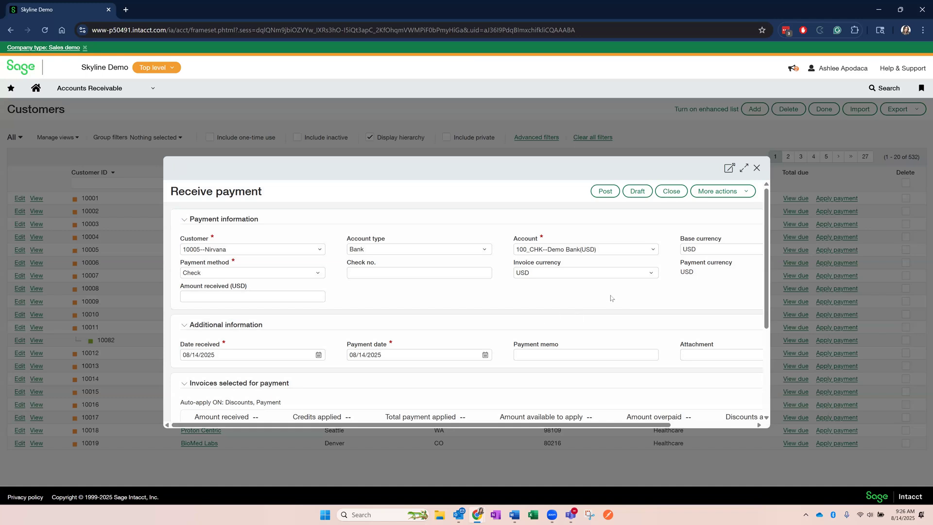
pyautogui.scroll(-1, 611, 298)
pyautogui.click(756, 170)
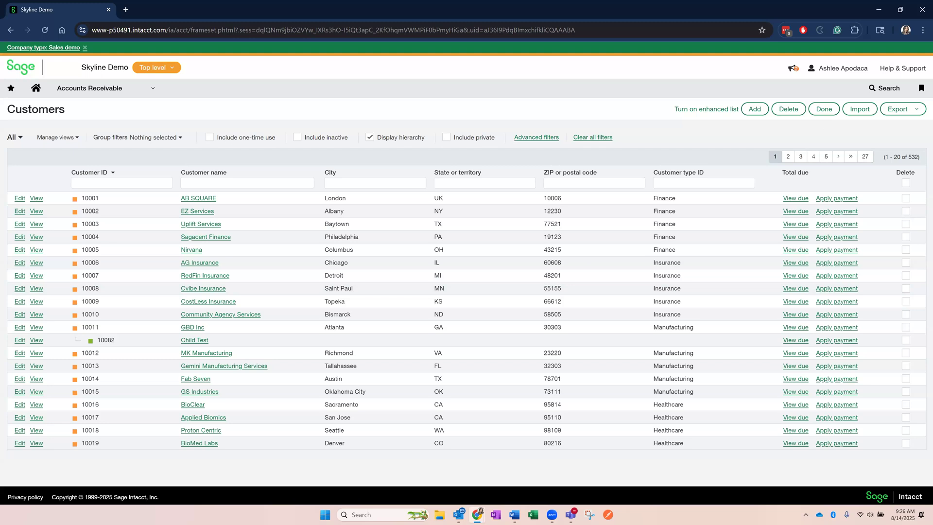
# - Open the Accounts Receivable advances, start applying Nirvana's 5,000.00 advance to invoices, and cancel the application
pyautogui.click(89, 90)
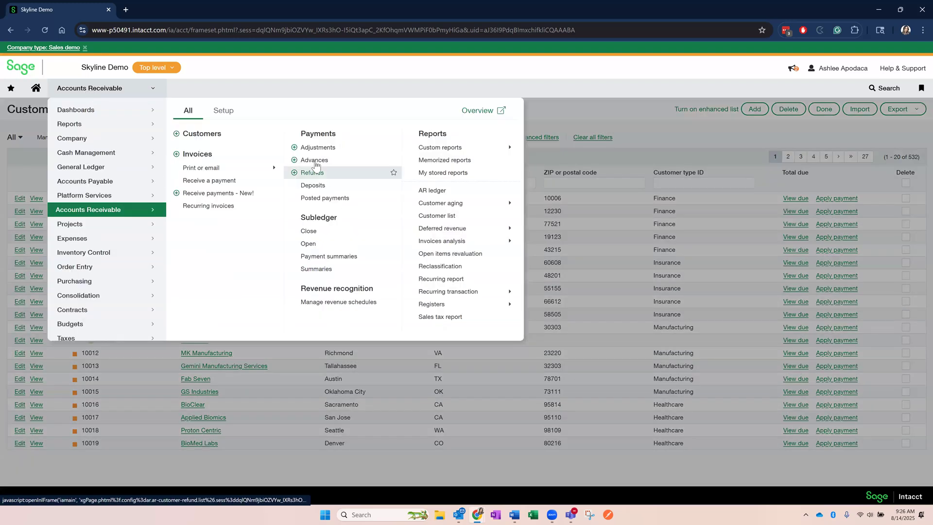
pyautogui.click(314, 162)
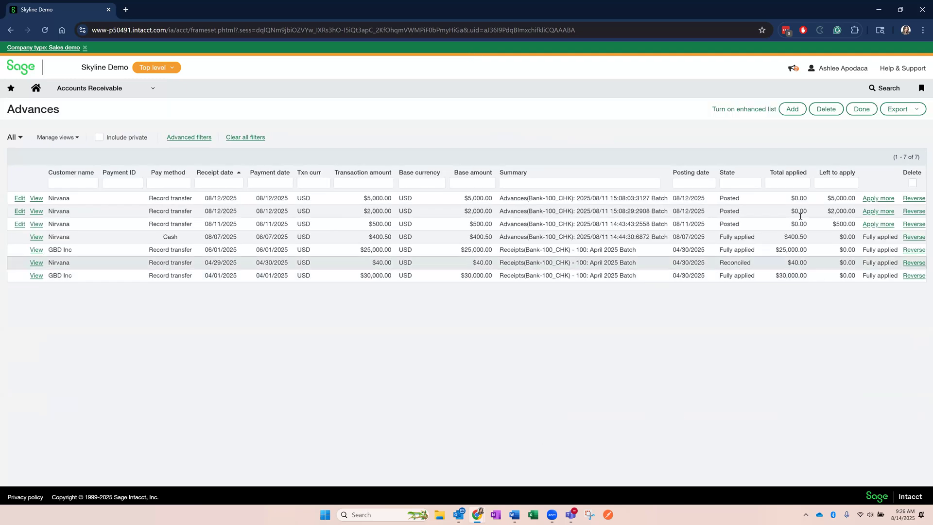
pyautogui.click(883, 200)
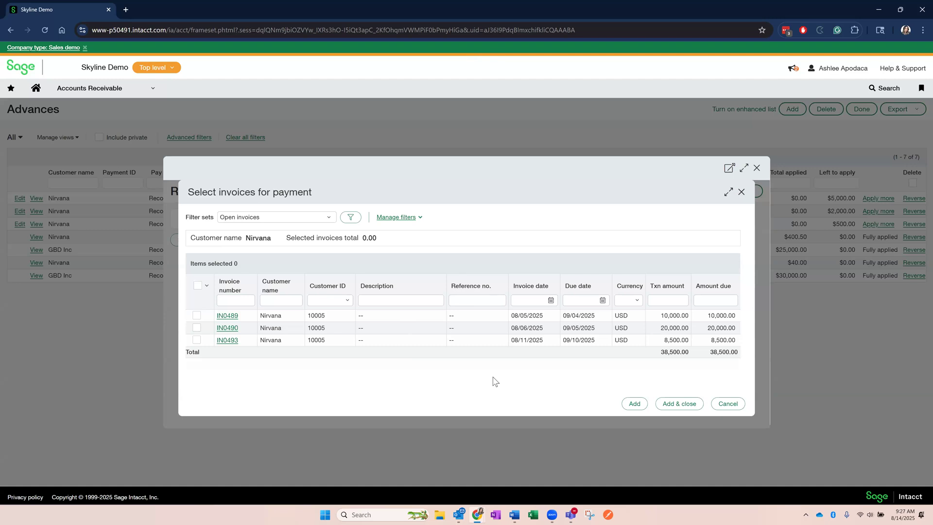
pyautogui.click(736, 404)
pyautogui.click(756, 169)
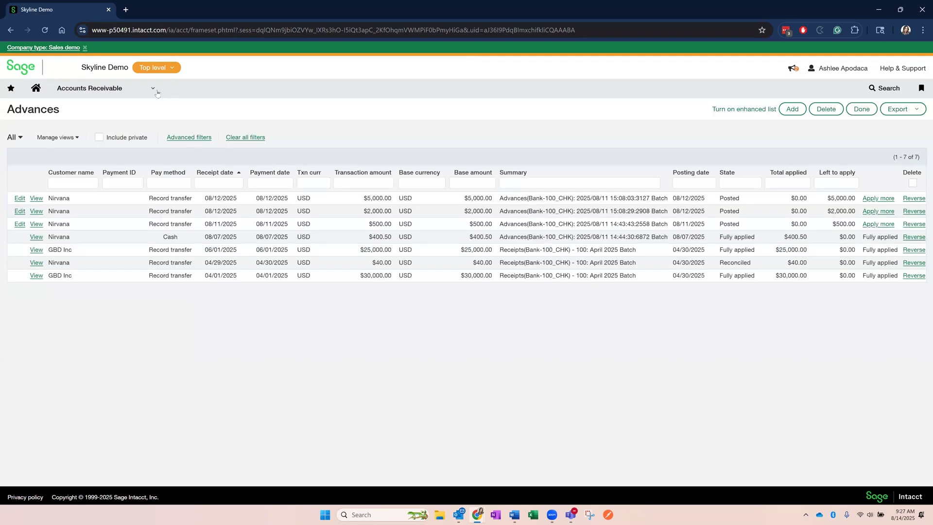
# - List the AR adjustments including private ones and start applying Nirvana's credits ARADJ0012 and ARADJ0009 together
pyautogui.click(156, 94)
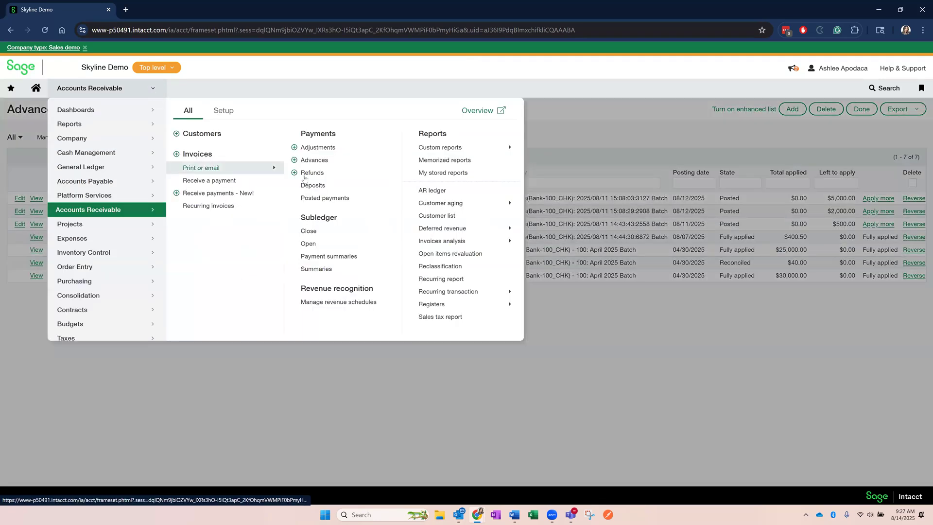
pyautogui.click(319, 148)
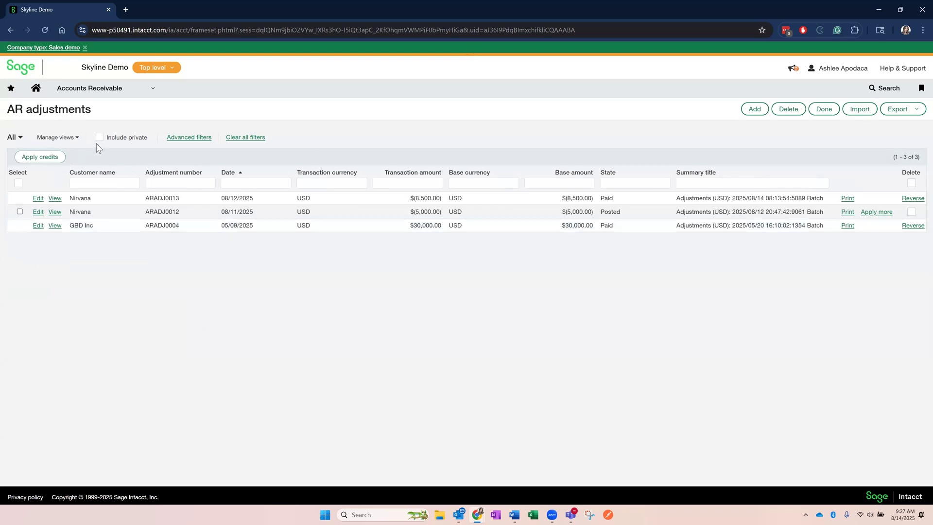
pyautogui.click(57, 224)
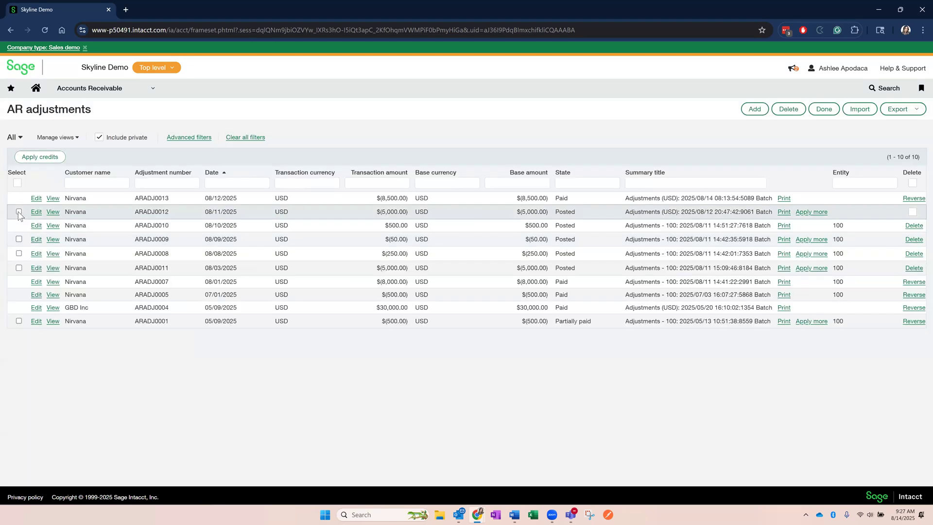
pyautogui.click(19, 212)
pyautogui.click(48, 158)
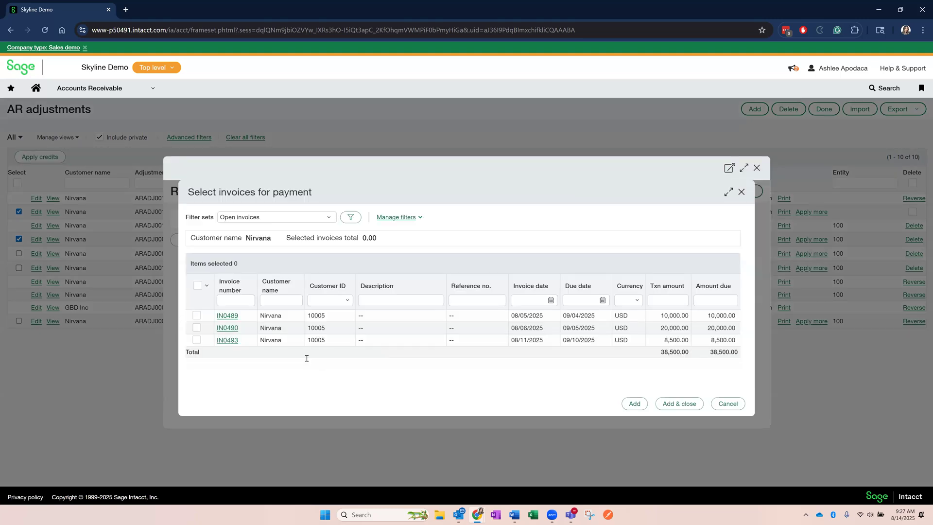
# - Add invoices IN0489 and IN0490 to the payment, review the applied credits, and close it without posting
pyautogui.click(197, 315)
pyautogui.click(198, 327)
pyautogui.click(676, 407)
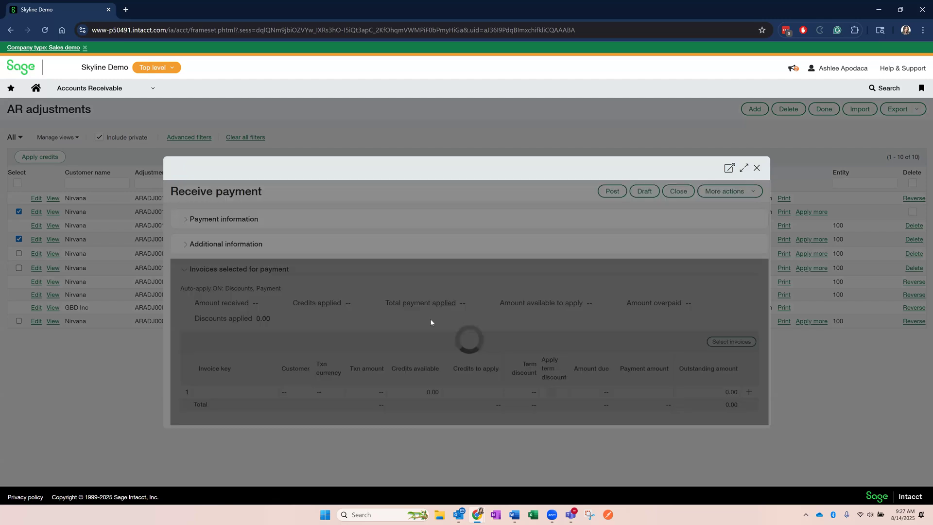
pyautogui.scroll(-1, 427, 341)
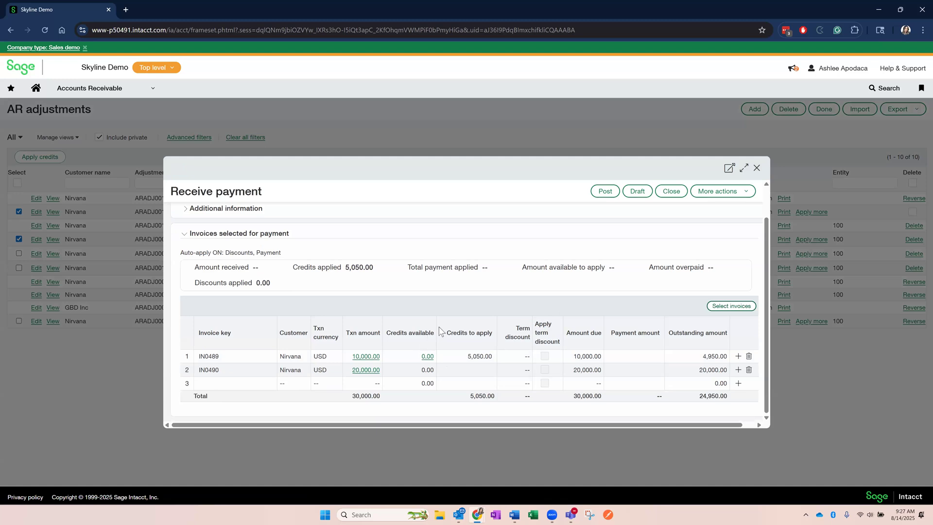
pyautogui.click(756, 168)
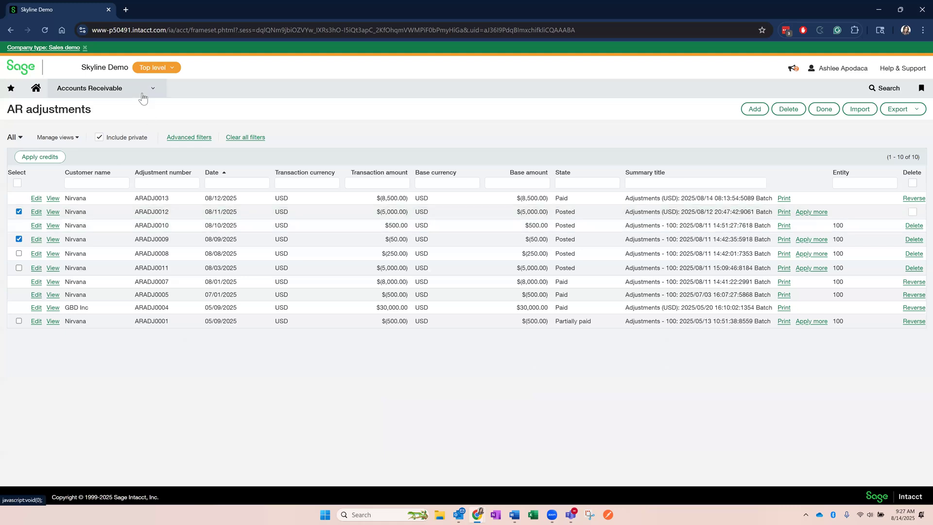
# - Open the AR ledger report and set its customer selection to multiple customers, opening the customer picker
pyautogui.click(142, 92)
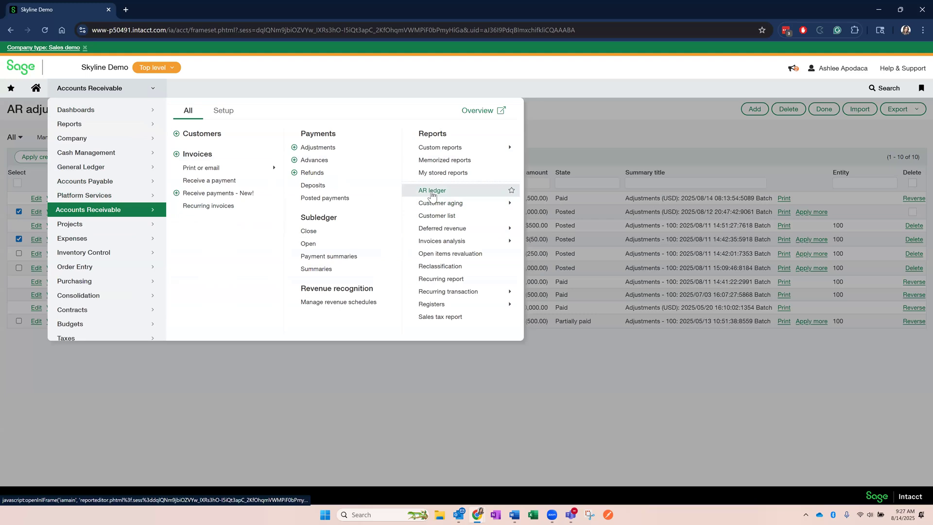
pyautogui.click(432, 194)
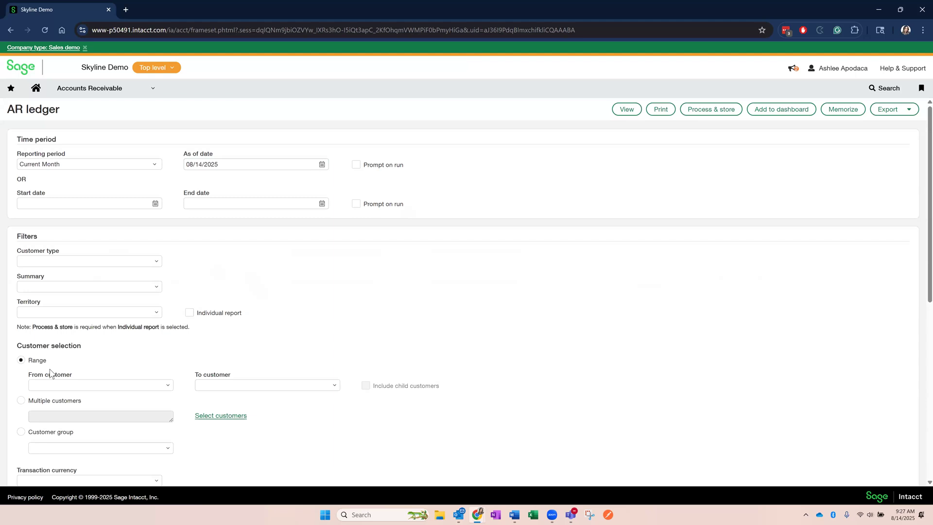
pyautogui.scroll(-2, 48, 377)
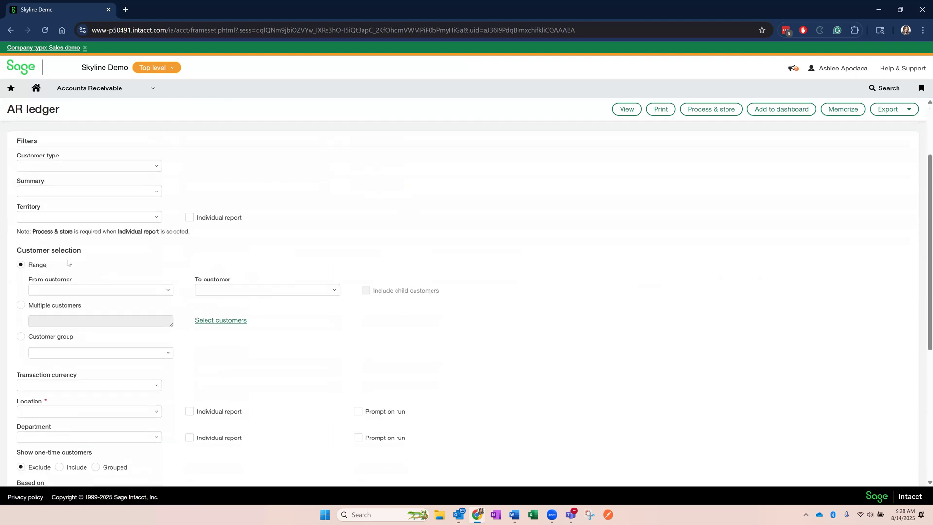
pyautogui.click(21, 305)
pyautogui.click(237, 321)
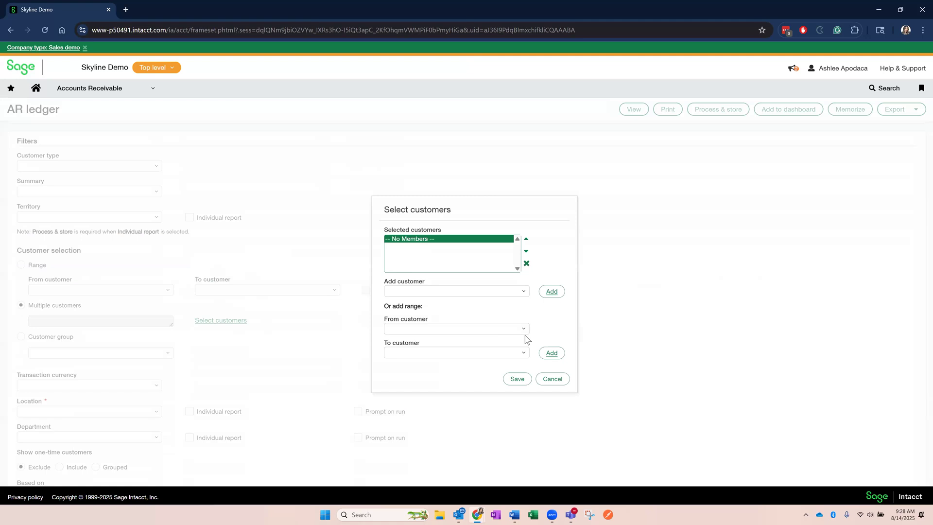
# - Add customer 10001--AB SQUARE and the range 10005--Nirvana to 10016--BioClear to the selected customers and save the selection
pyautogui.click(521, 292)
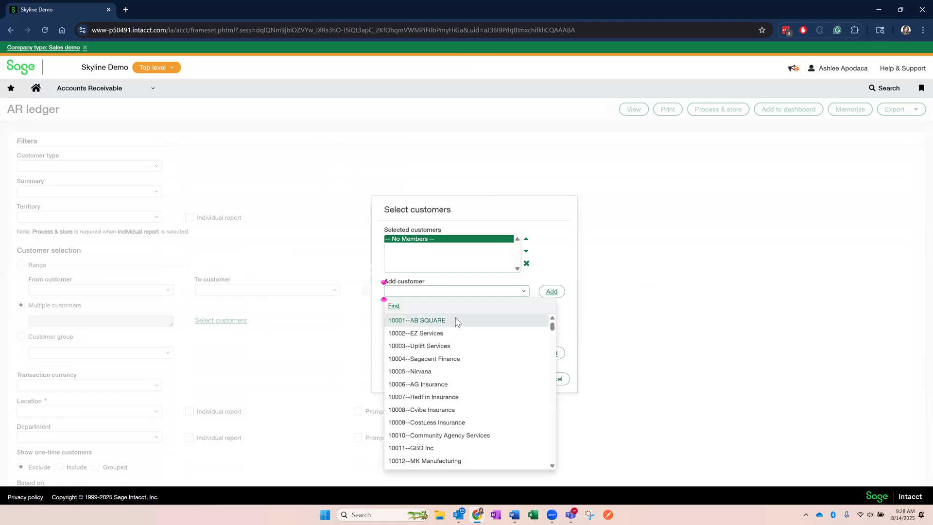
pyautogui.click(431, 321)
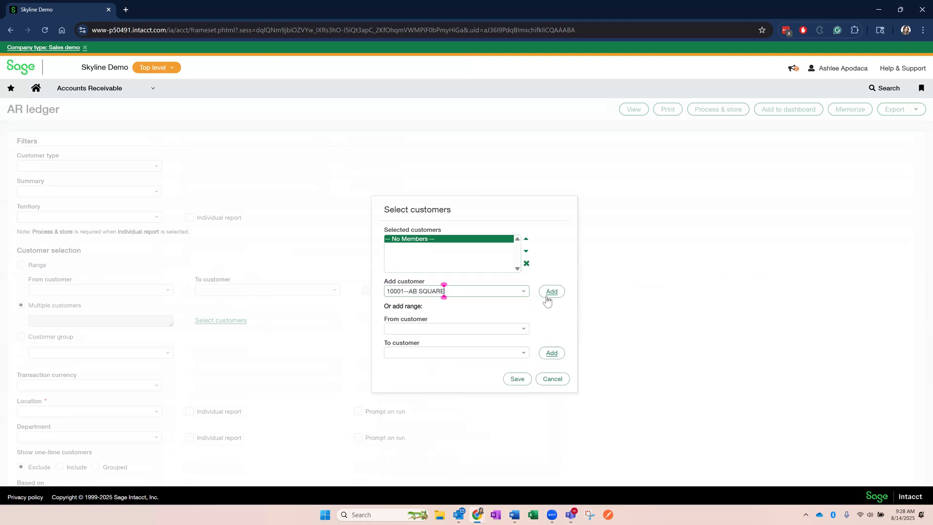
pyautogui.click(551, 293)
pyautogui.click(524, 330)
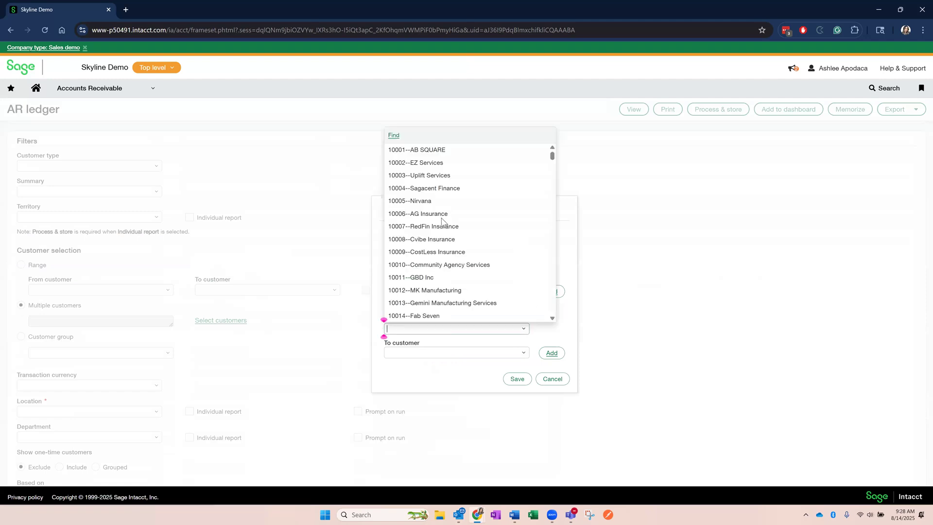
pyautogui.click(428, 200)
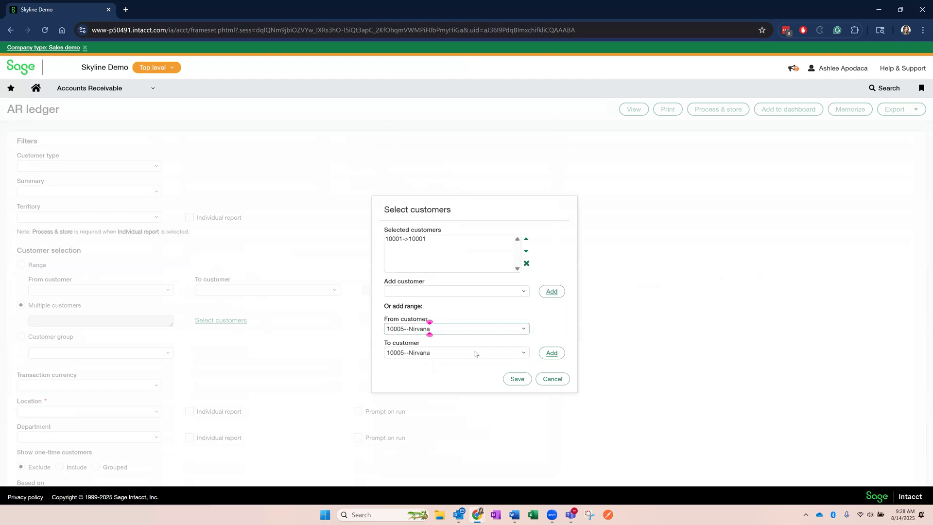
pyautogui.click(523, 354)
pyautogui.scroll(-2, 534, 302)
pyautogui.click(411, 302)
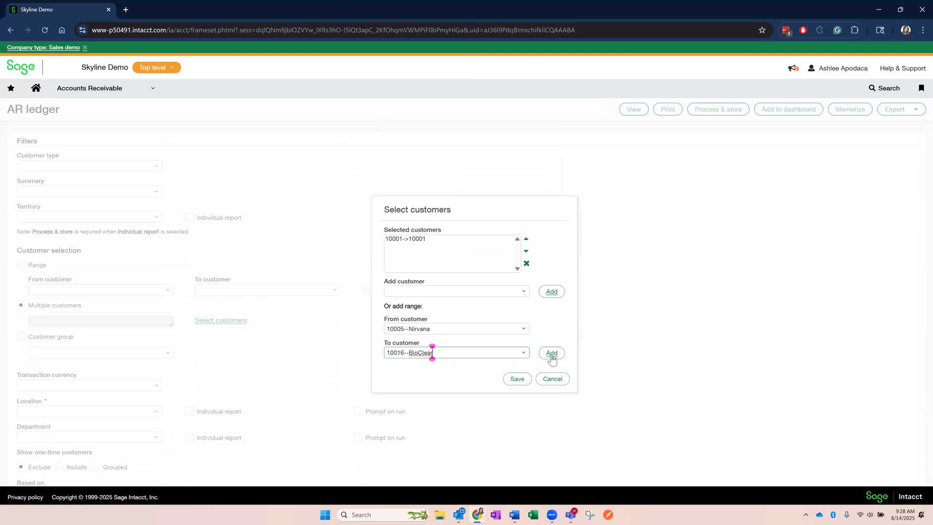
pyautogui.click(552, 353)
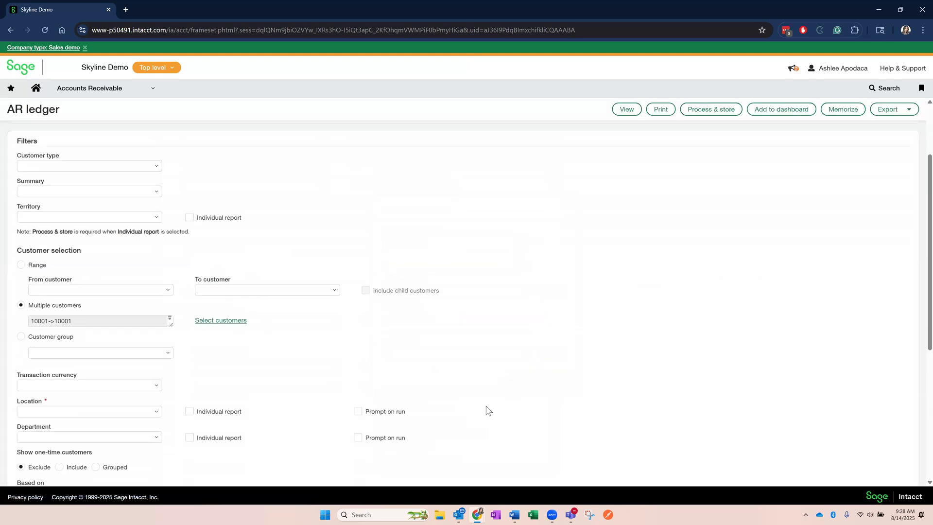
# - Switch the customer selection to a range containing only 10001--AB SQUARE and include child customers
pyautogui.click(22, 265)
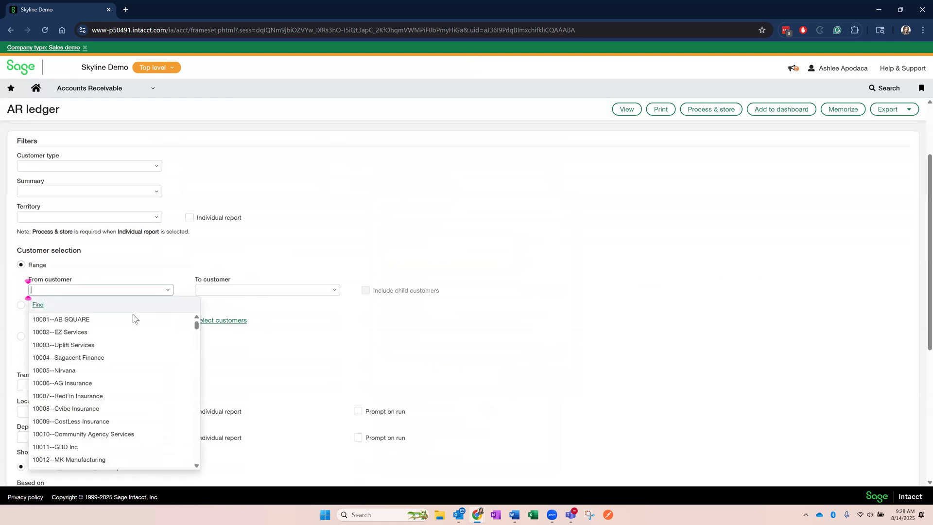
pyautogui.click(131, 316)
pyautogui.click(367, 291)
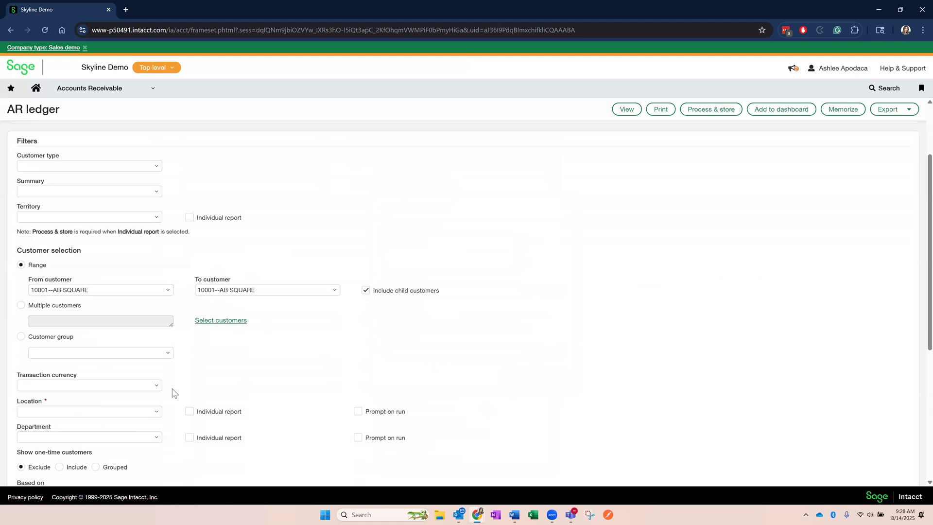
# - Switch the AR ledger's customer selection to a customer group and choose Type-Healthcare
pyautogui.click(21, 336)
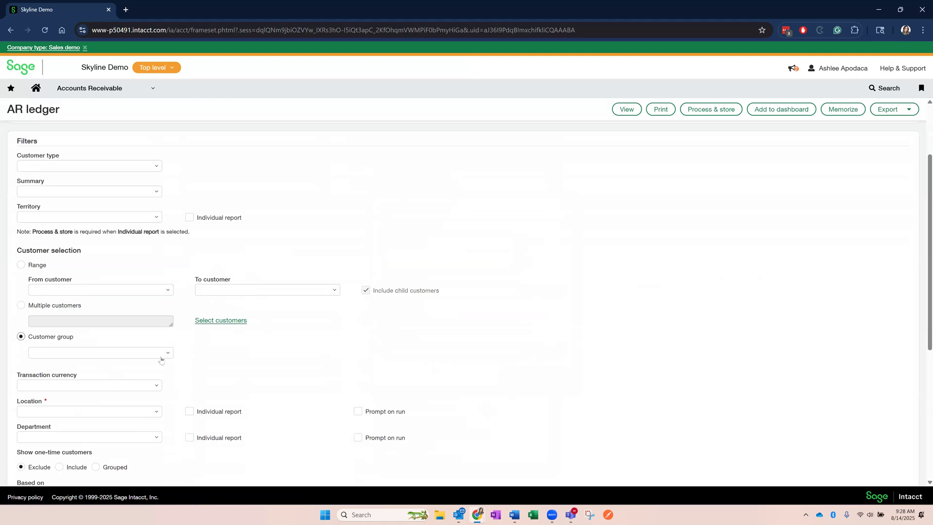
pyautogui.click(168, 354)
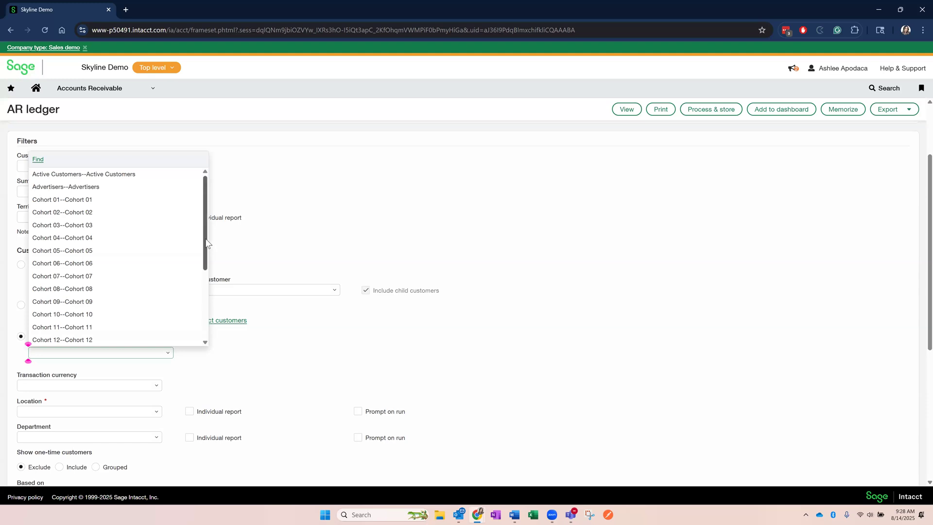
pyautogui.click(207, 321)
pyautogui.moveTo(205, 318); pyautogui.dragTo(81, 317)
pyautogui.click(82, 317)
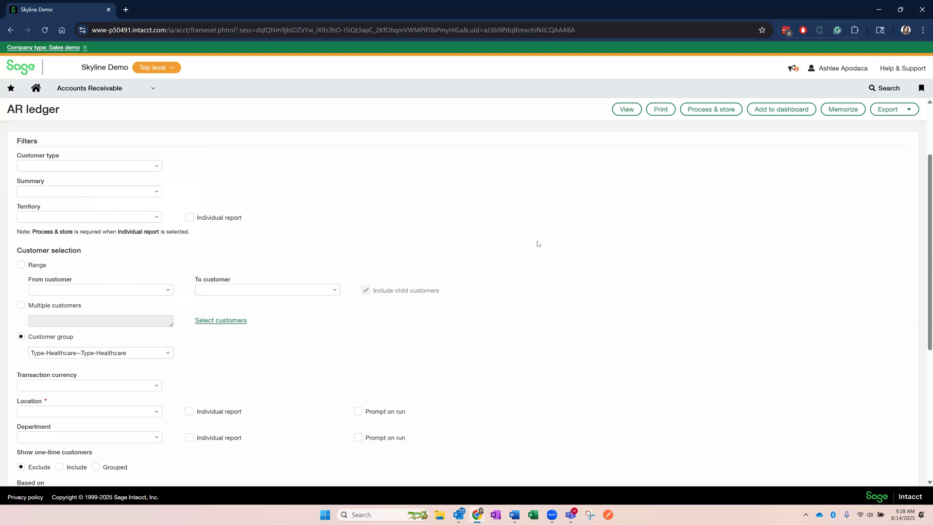
# - Open the matching and creation rules list in the Cash Management setup
pyautogui.click(132, 95)
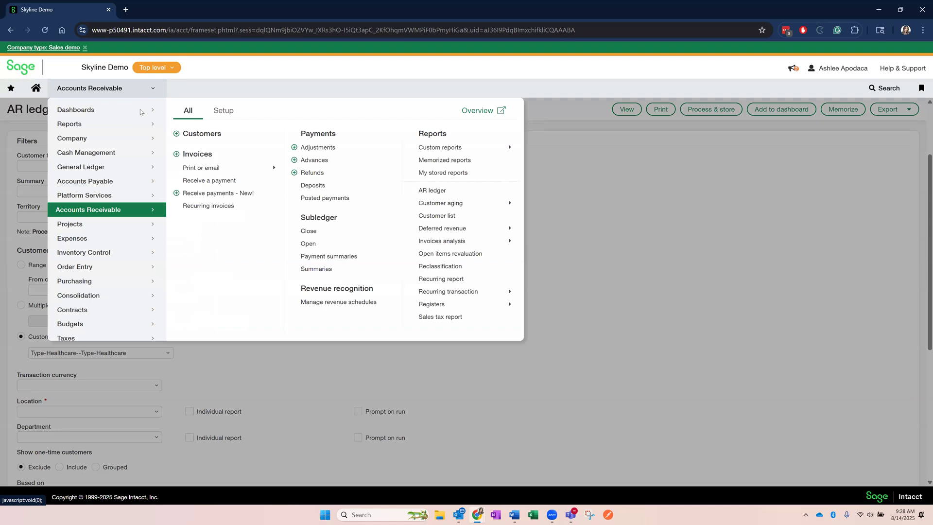
pyautogui.moveTo(121, 160)
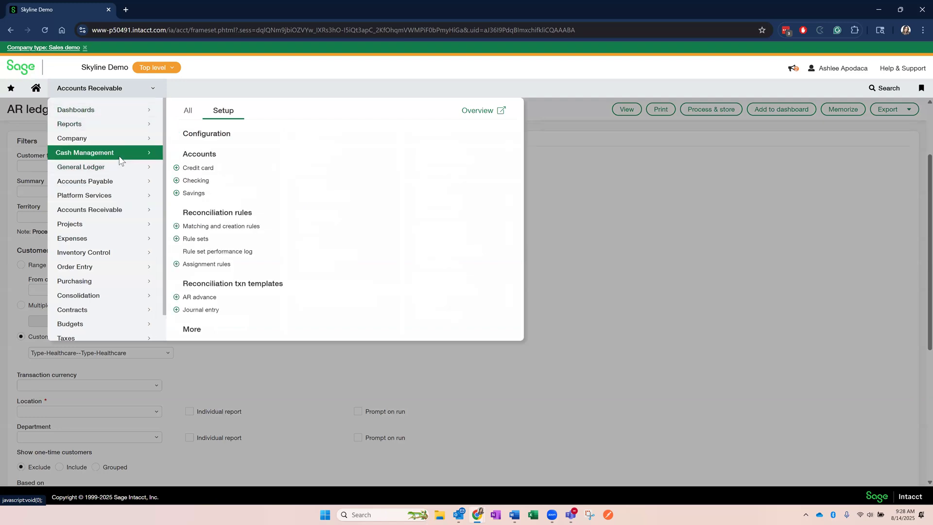
pyautogui.click(220, 227)
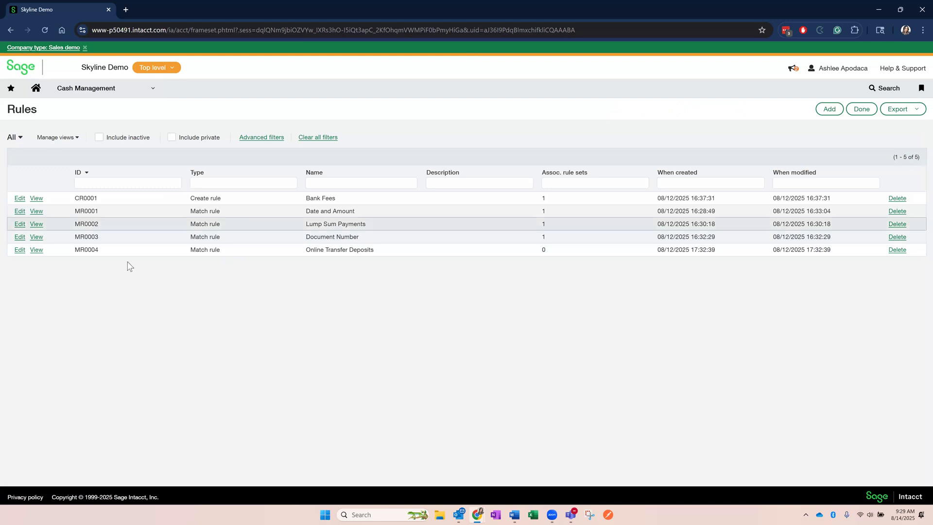
# - Open the Online Transfer Deposits match rule for editing, examine the filter field choices for bank transactions, and leave without saving
pyautogui.click(20, 249)
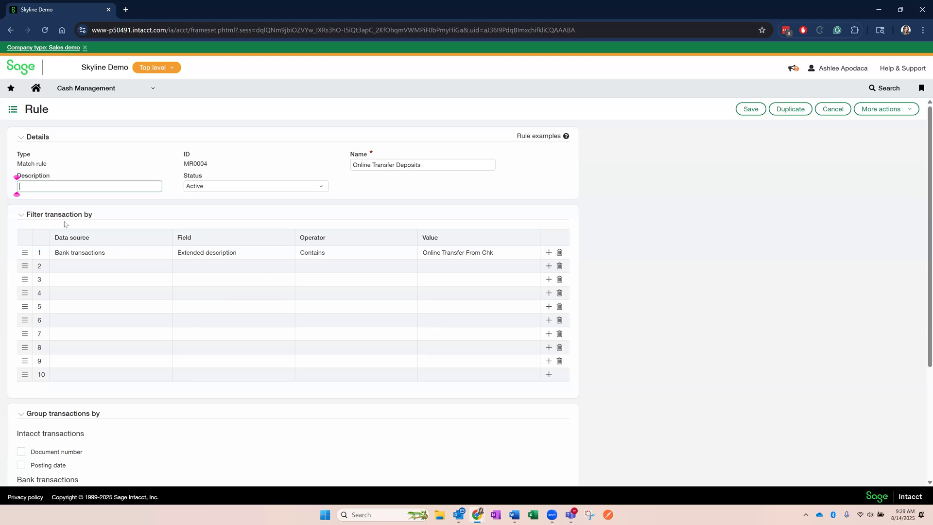
pyautogui.click(95, 255)
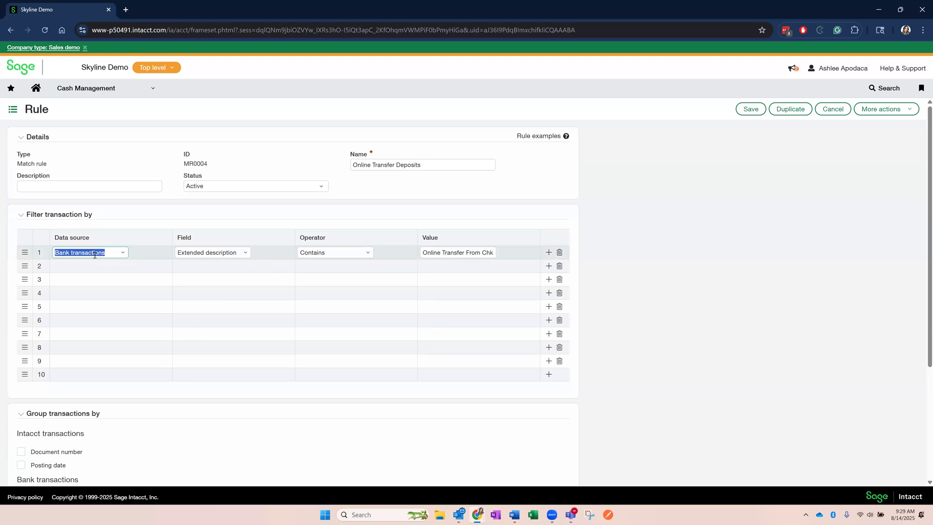
pyautogui.click(240, 254)
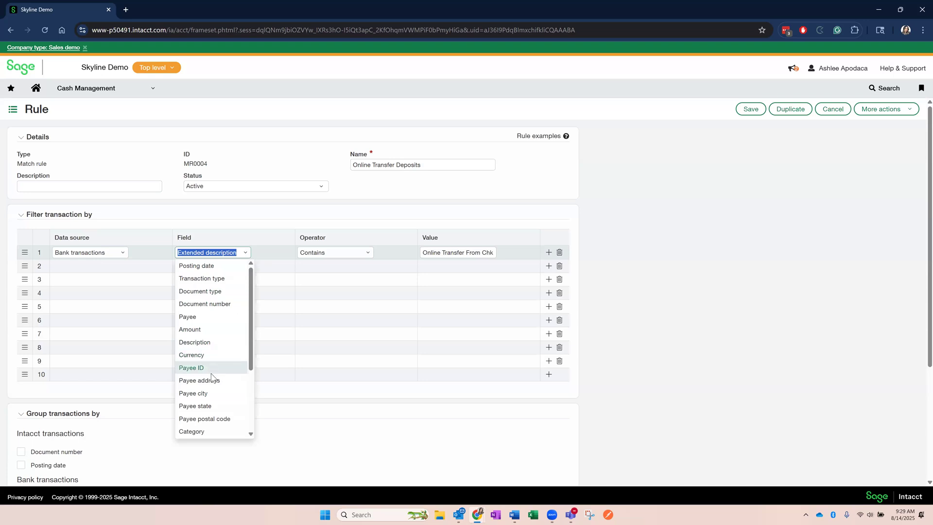
pyautogui.scroll(-2, 212, 377)
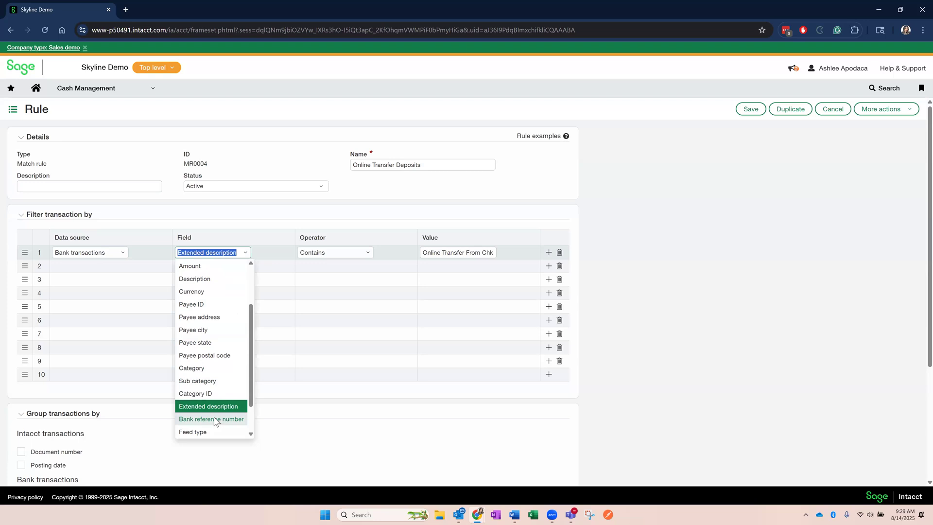
pyautogui.click(833, 109)
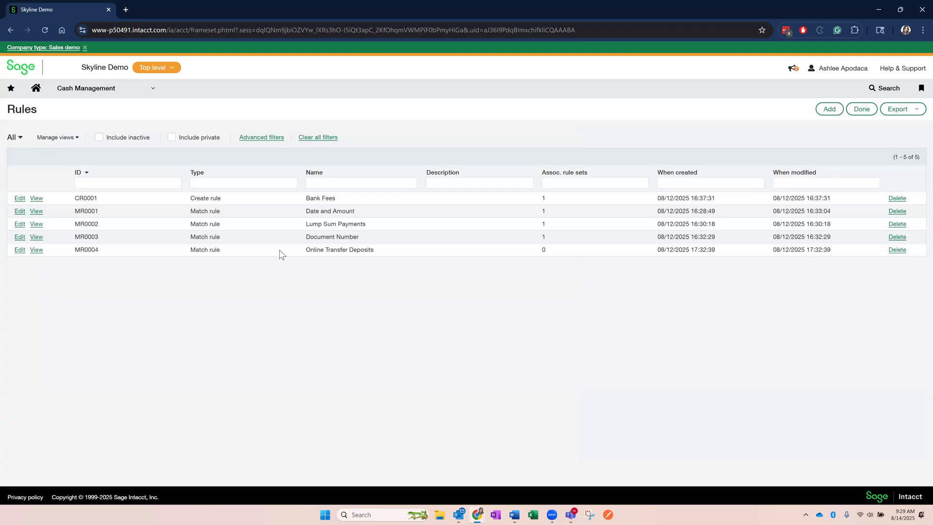
# - Open the custom reports in Platform Services and run the 1. AP Payment Approval History report for viewing
pyautogui.click(152, 92)
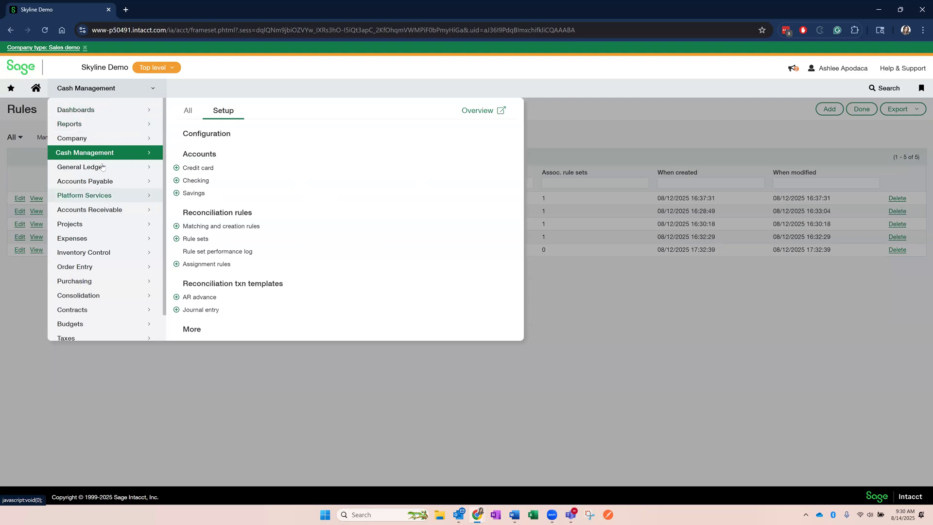
pyautogui.click(105, 199)
pyautogui.click(225, 140)
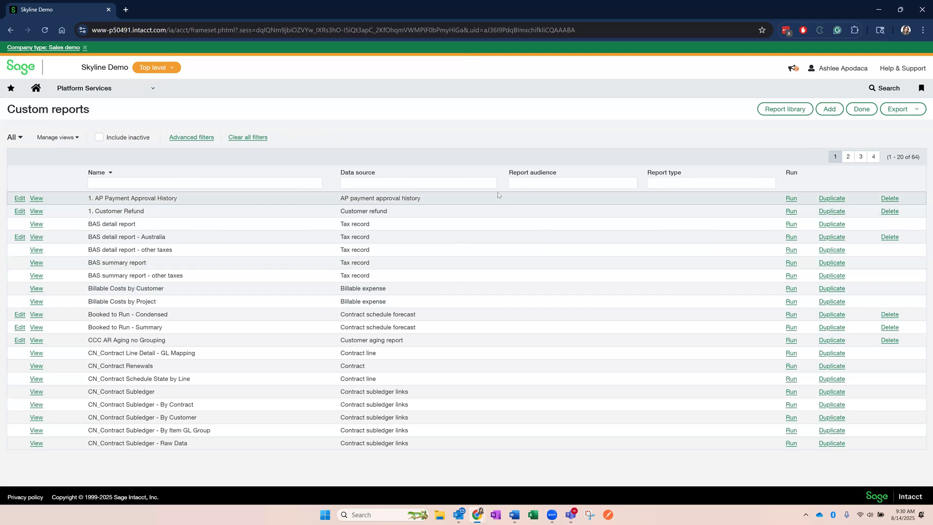
pyautogui.click(792, 200)
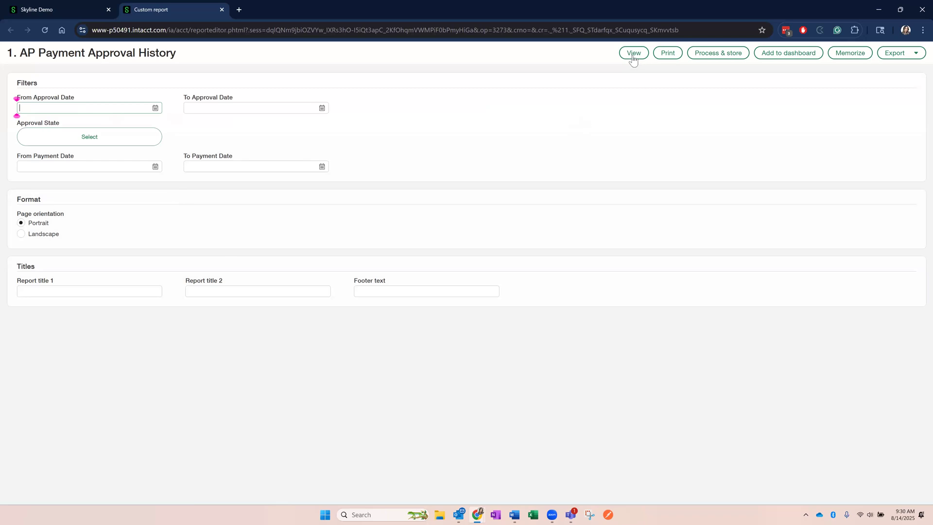
pyautogui.click(140, 135)
pyautogui.click(178, 265)
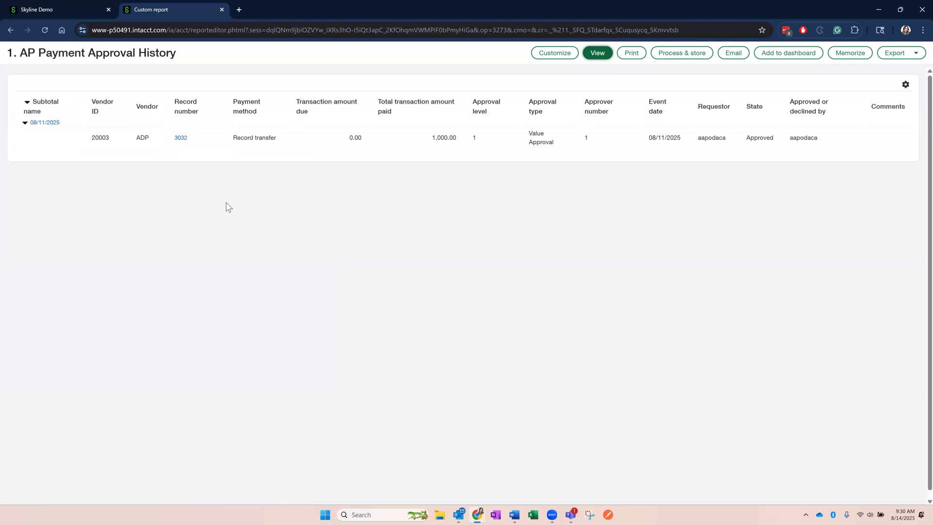
# - Close the AP payment approval report and run the 1. Customer Refund custom report
pyautogui.click(222, 9)
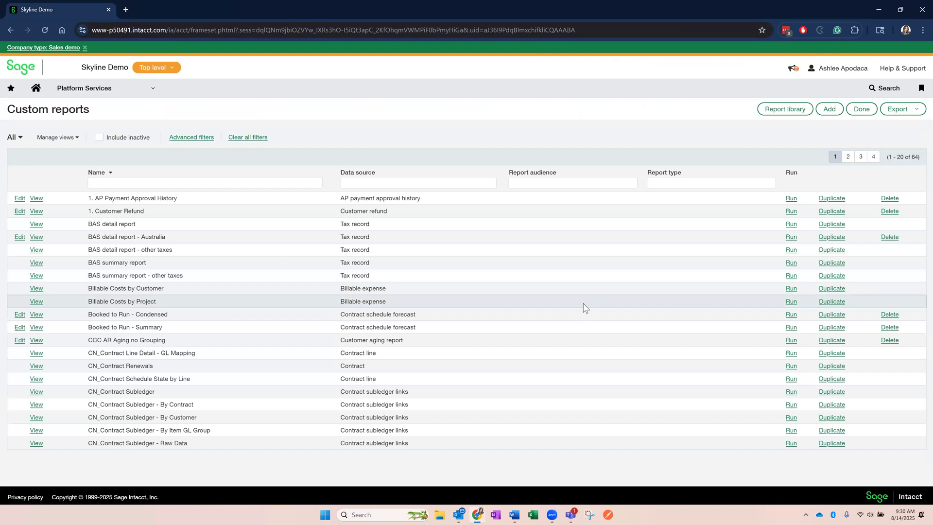
pyautogui.click(790, 211)
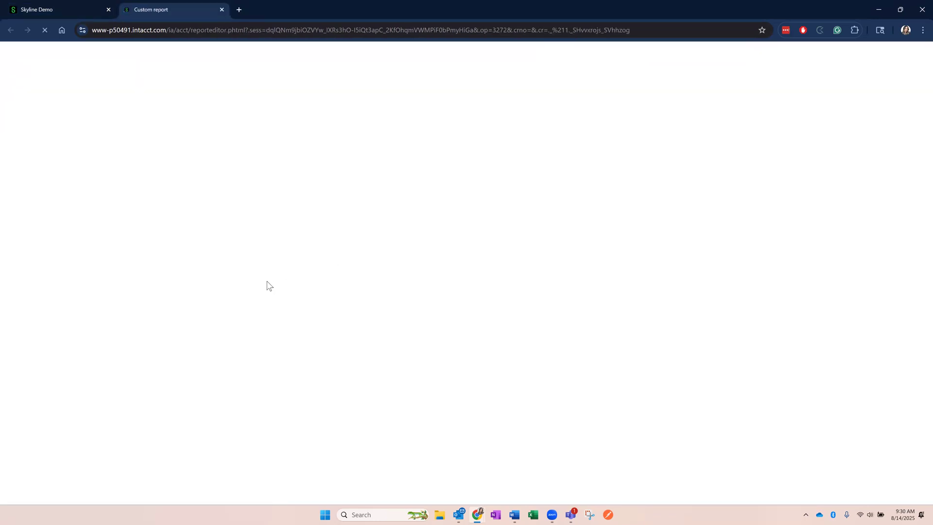
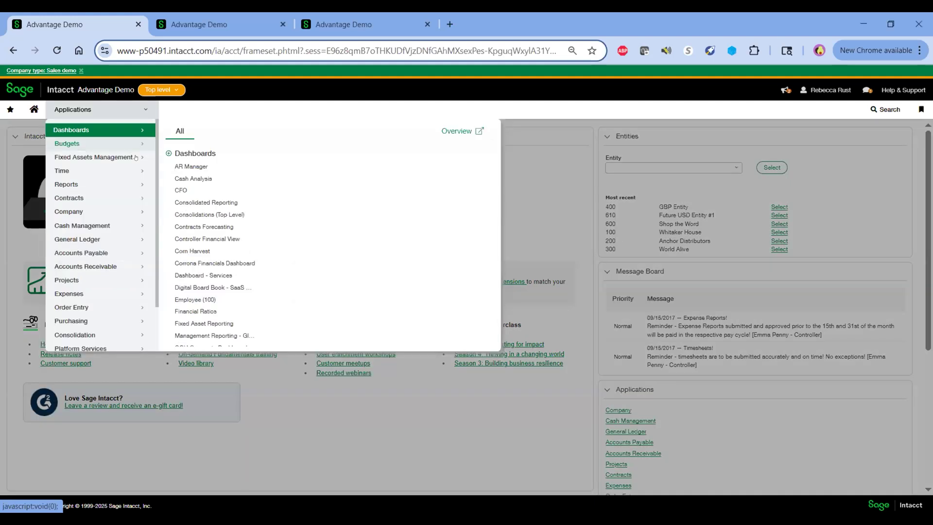
# - Open the Fixed Assets Management configuration and examine its depreciation, asset transfer and disposal, and historical assets settings
pyautogui.click(112, 109)
pyautogui.moveTo(136, 158)
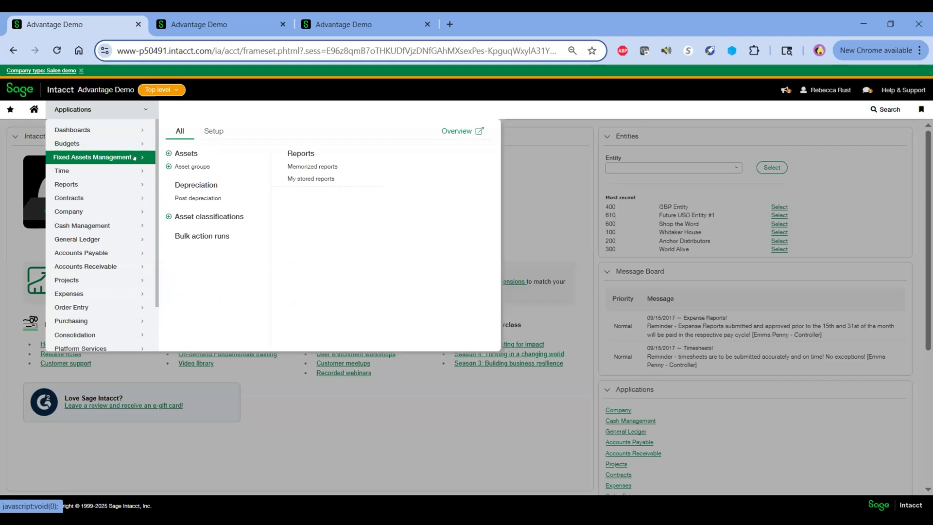
pyautogui.click(213, 131)
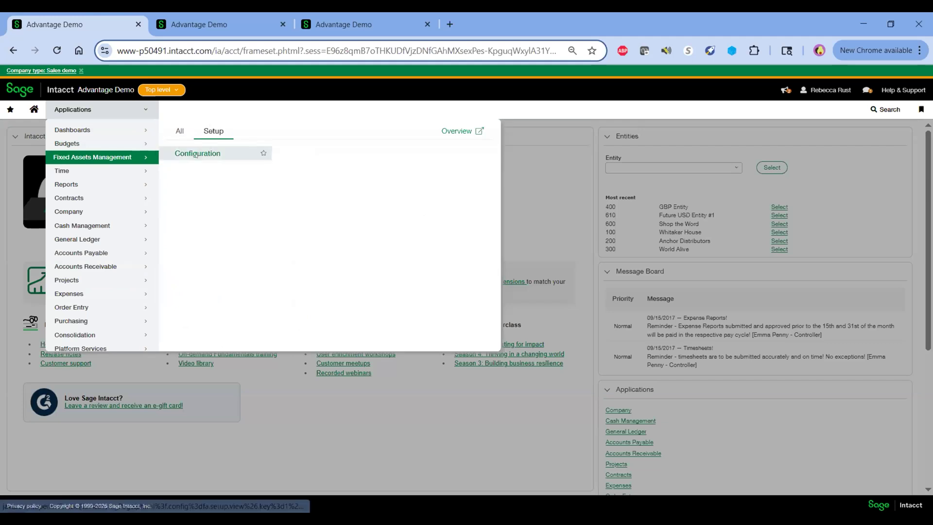
pyautogui.click(193, 155)
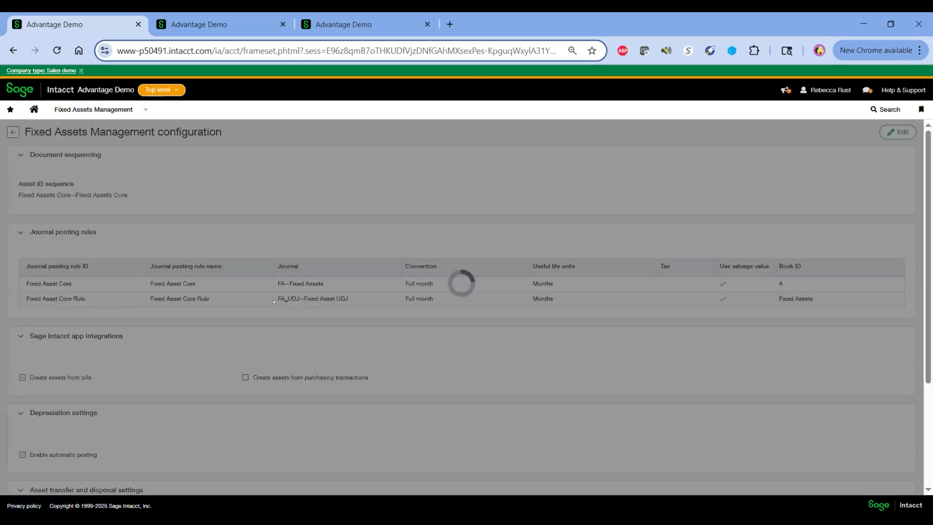
pyautogui.scroll(-3, 274, 296)
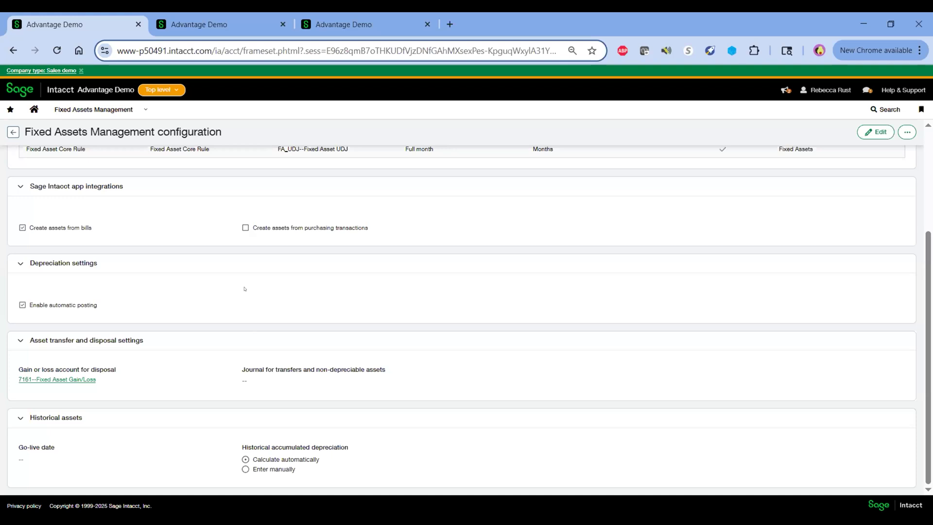
# - Open the new import service from the company's import data checklist, review the available imports by application, and exit the import session
pyautogui.click(80, 109)
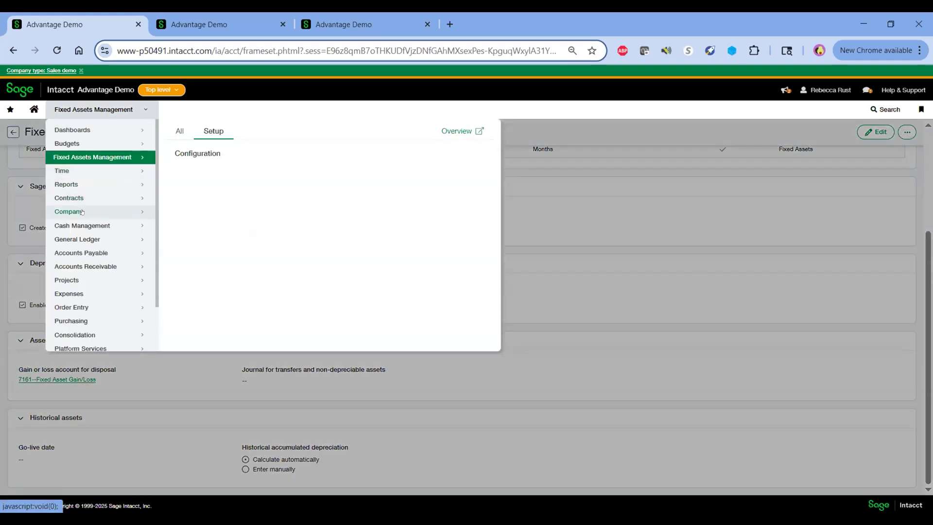
pyautogui.moveTo(81, 211)
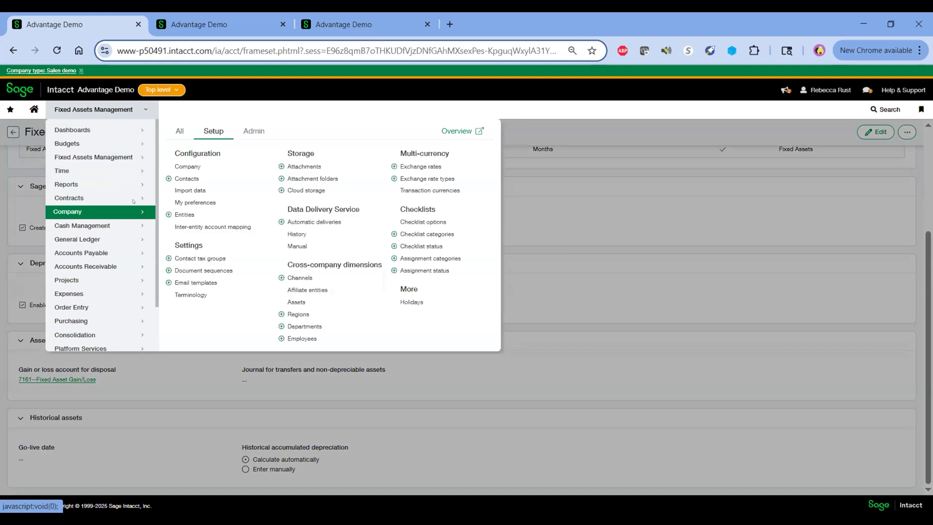
pyautogui.click(195, 190)
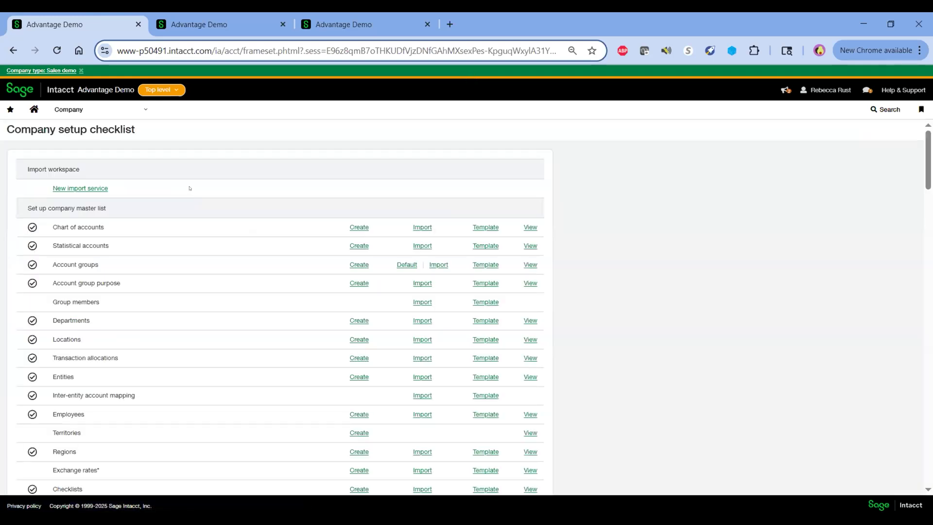
pyautogui.click(91, 189)
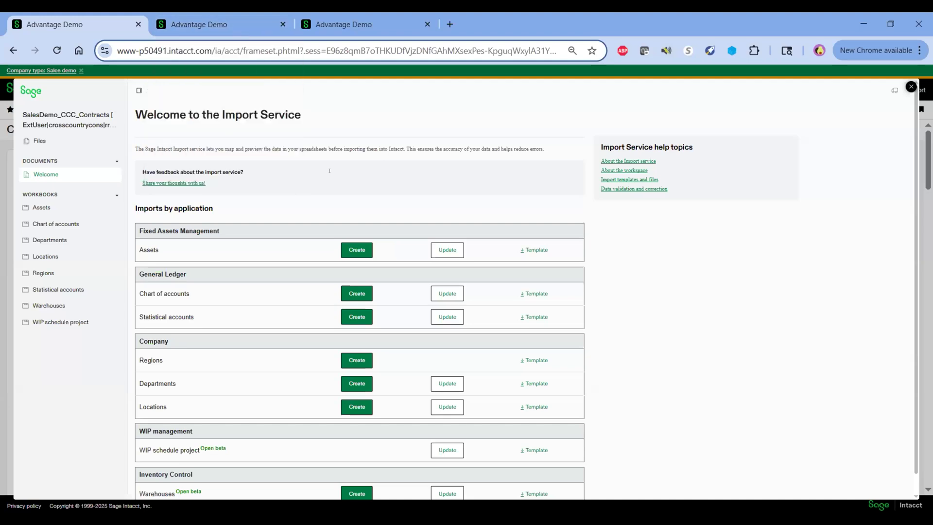
pyautogui.click(909, 86)
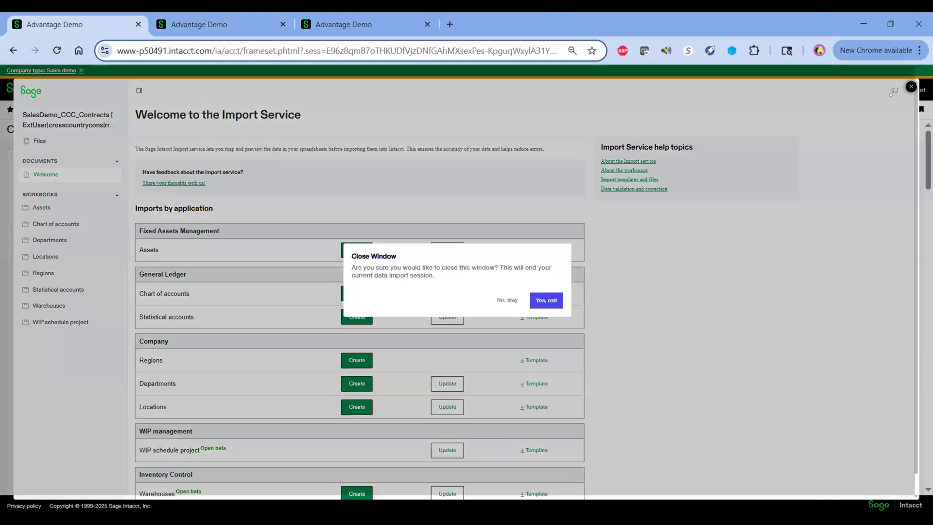
pyautogui.click(547, 300)
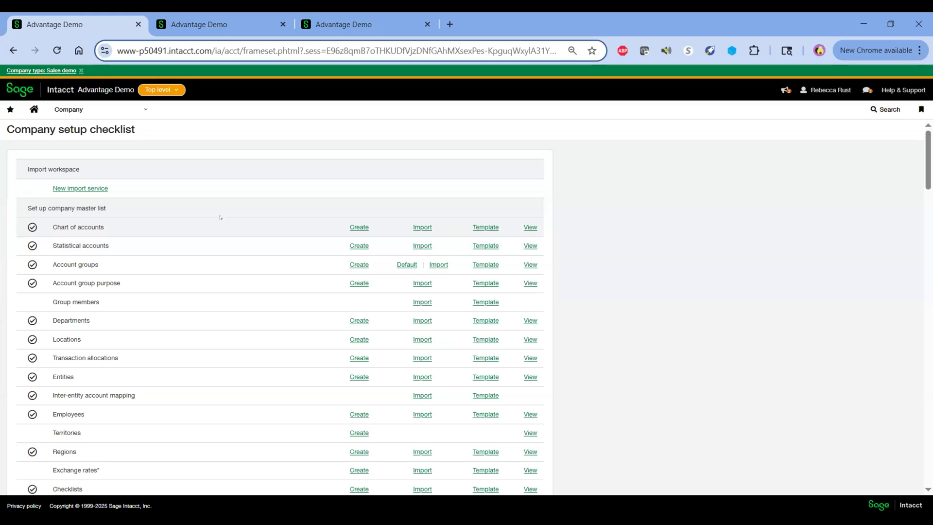
# - Open Post depreciation in Fixed Assets Management and select the four posted entries dated 07/31/2025 and 06/30/2025
pyautogui.click(118, 116)
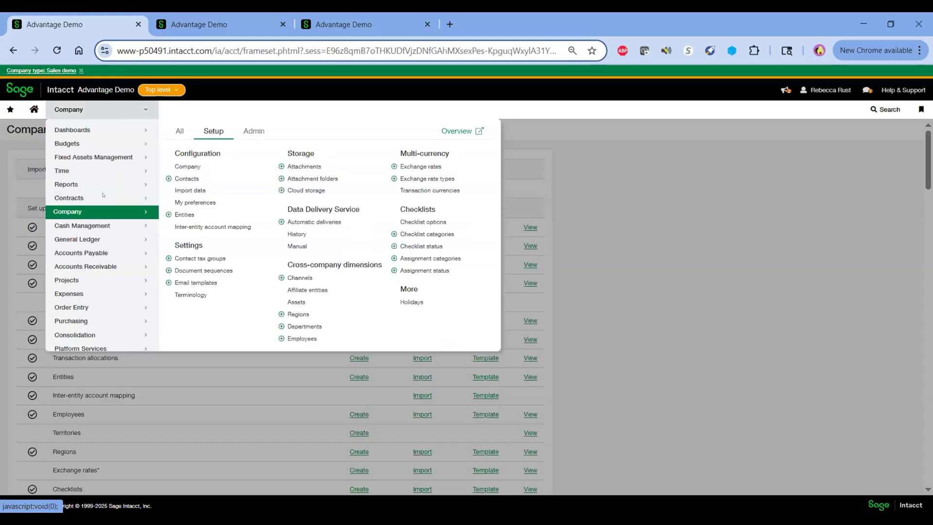
pyautogui.click(121, 158)
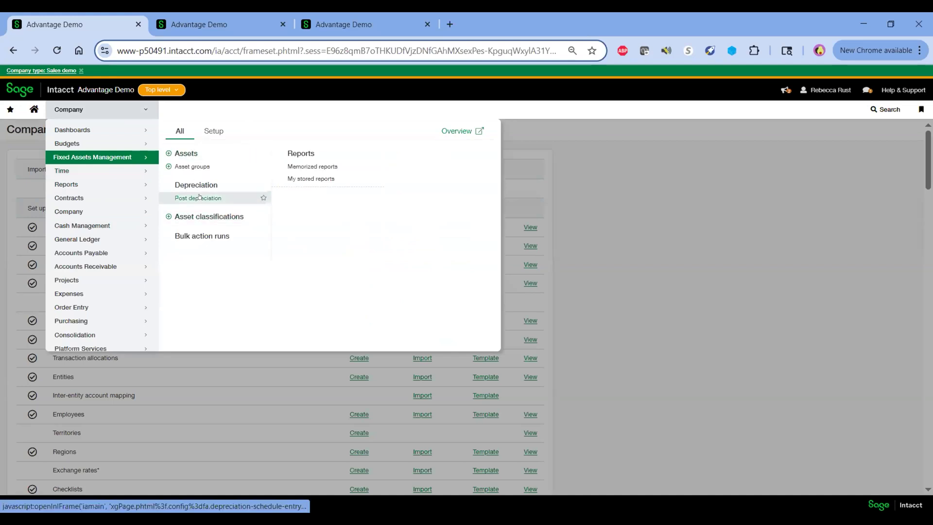
pyautogui.click(200, 197)
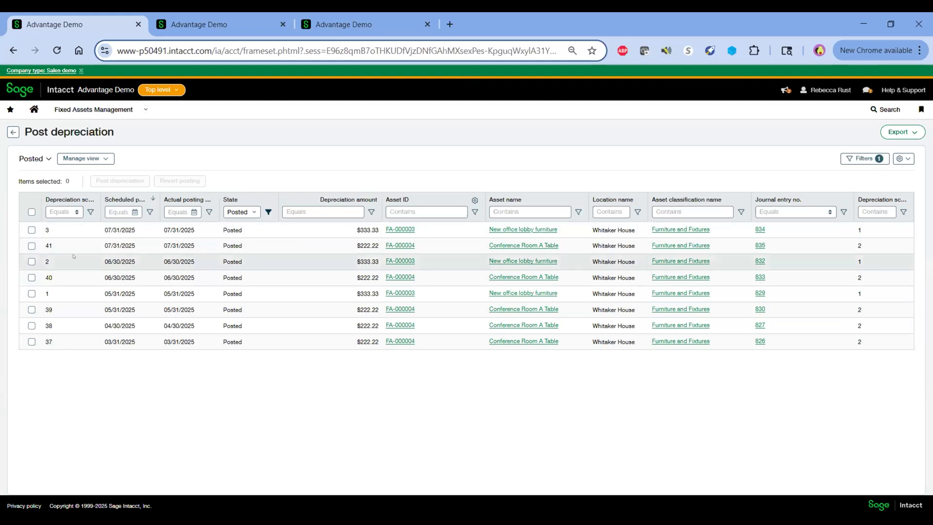
pyautogui.click(31, 230)
pyautogui.click(32, 245)
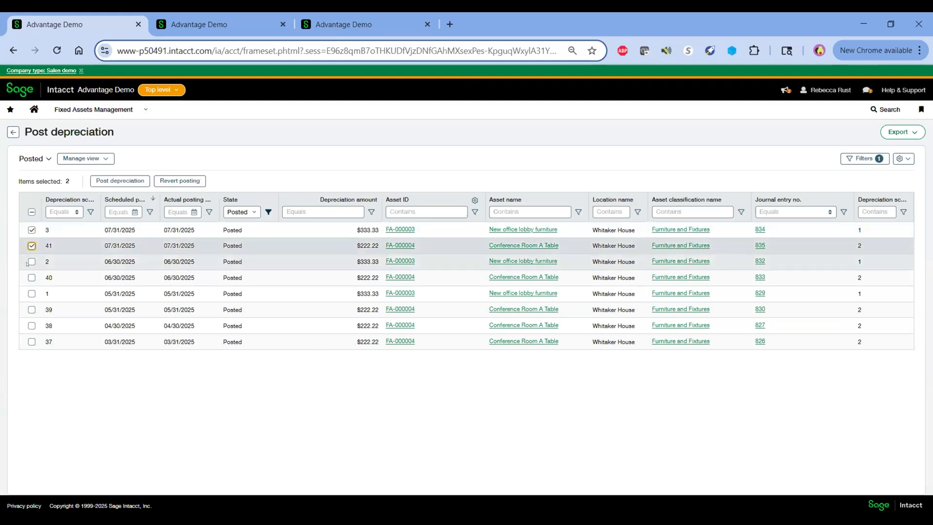
pyautogui.click(31, 262)
pyautogui.click(31, 277)
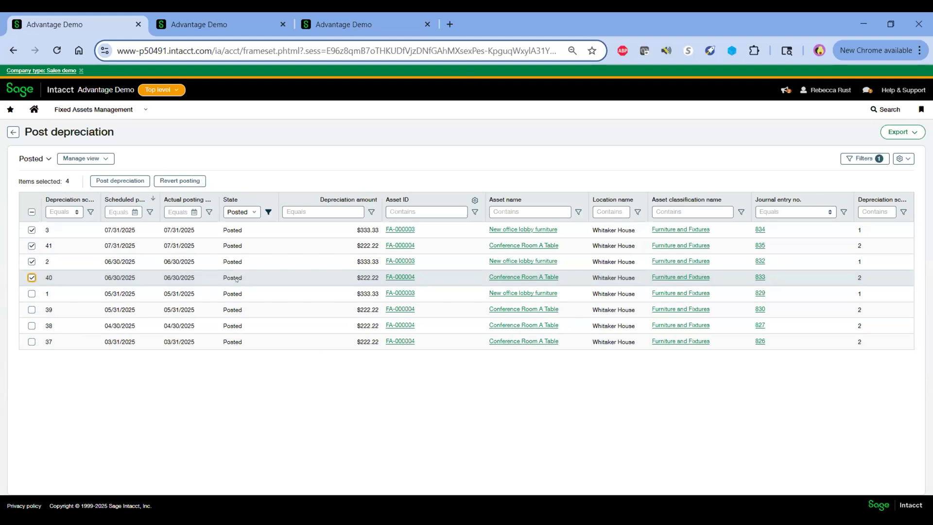
# - Switch to asset FA-000004--Conference Room A Table, view its depreciation schedule, and examine the schedule entries
pyautogui.click(220, 30)
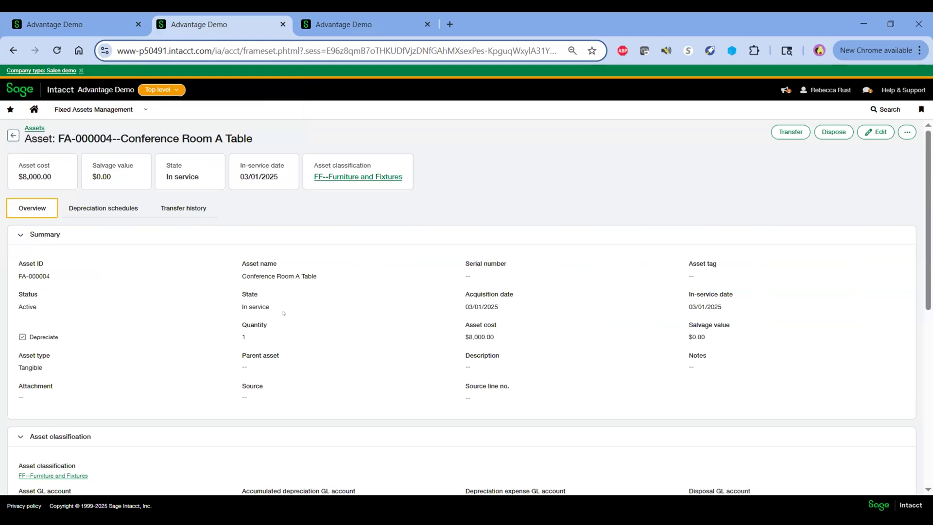
pyautogui.click(127, 209)
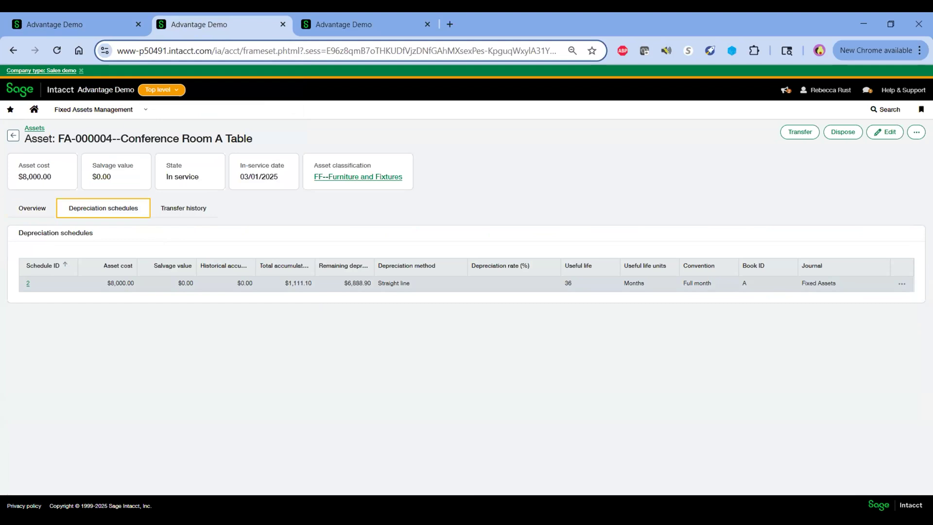
pyautogui.click(901, 284)
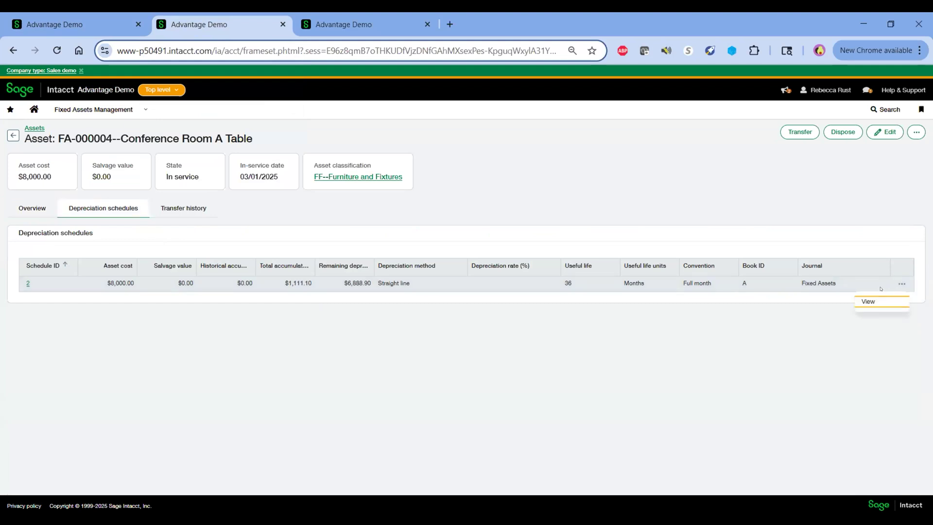
pyautogui.click(870, 302)
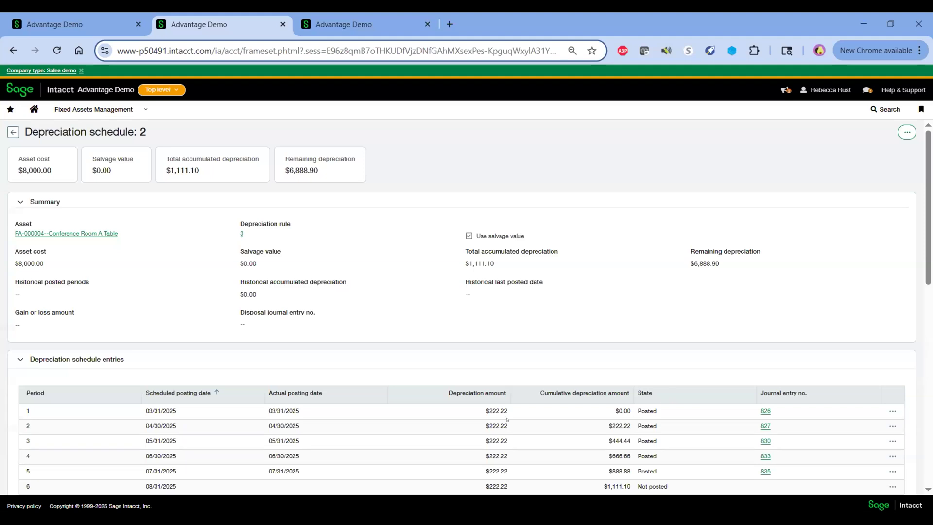
pyautogui.scroll(-3, 616, 350)
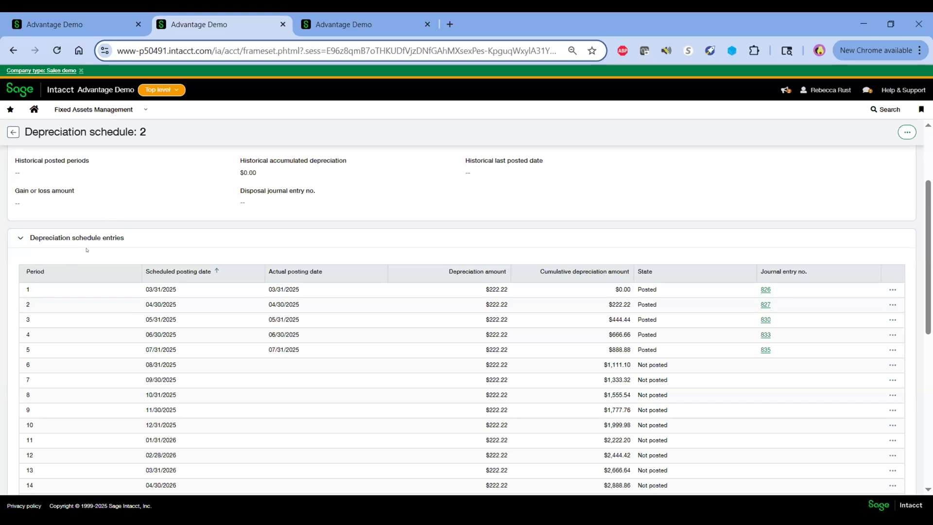
# - Open the Purchasing configuration and examine its enabled functionality, including match tolerances and conversions for multiple source documents
pyautogui.click(82, 110)
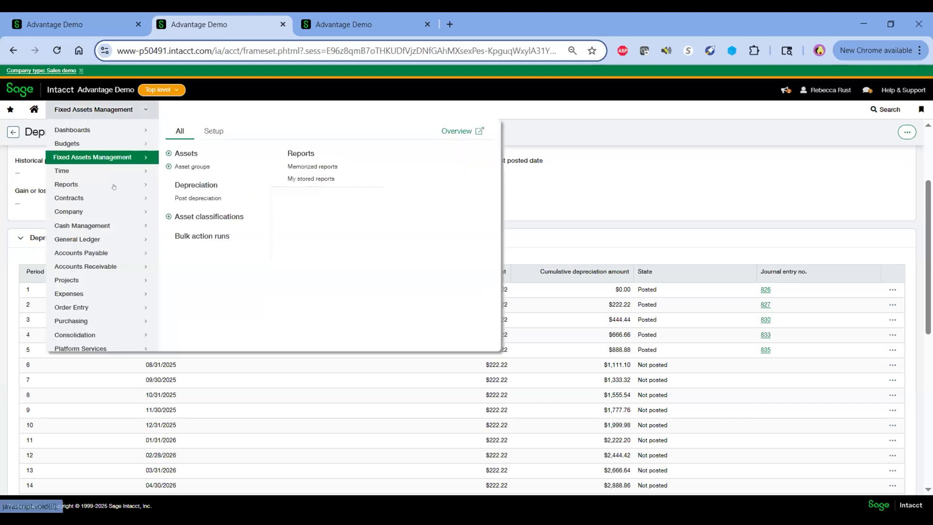
pyautogui.click(104, 319)
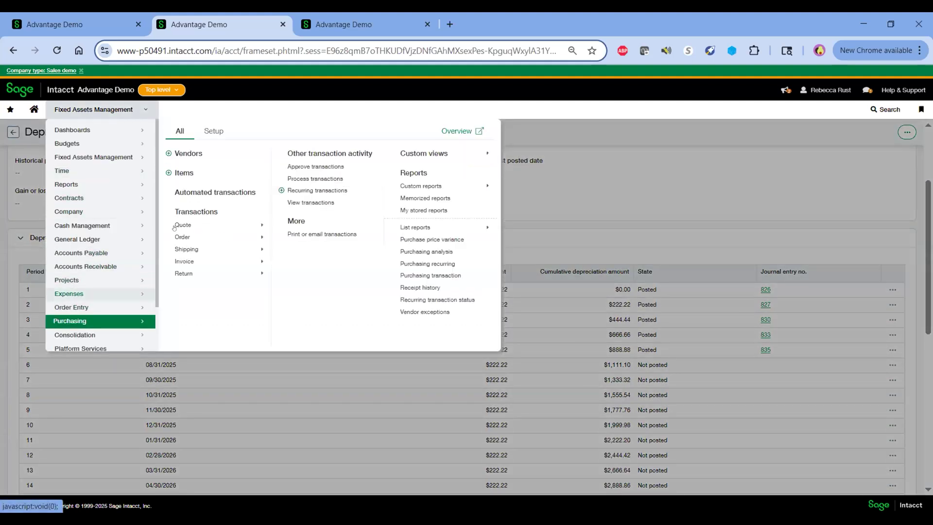
pyautogui.click(214, 131)
pyautogui.click(180, 148)
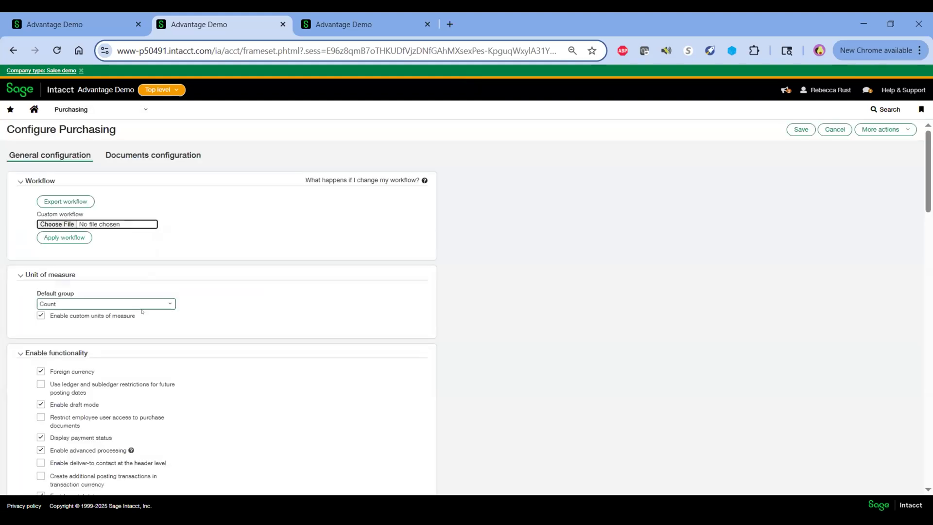
pyautogui.scroll(-1, 140, 315)
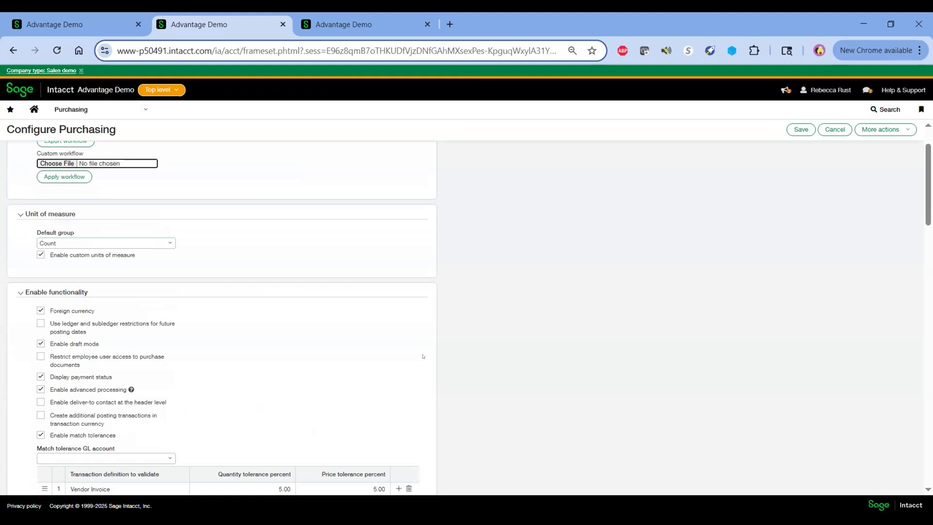
pyautogui.scroll(-4, 103, 373)
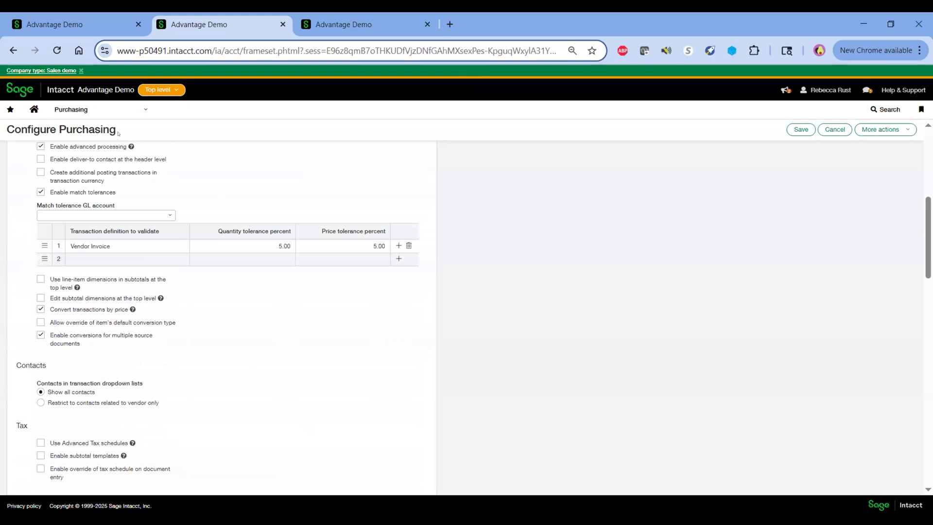
# - Start a new Vendor Invoice in Purchasing for vendor 10001--Dominion Energy
pyautogui.click(83, 109)
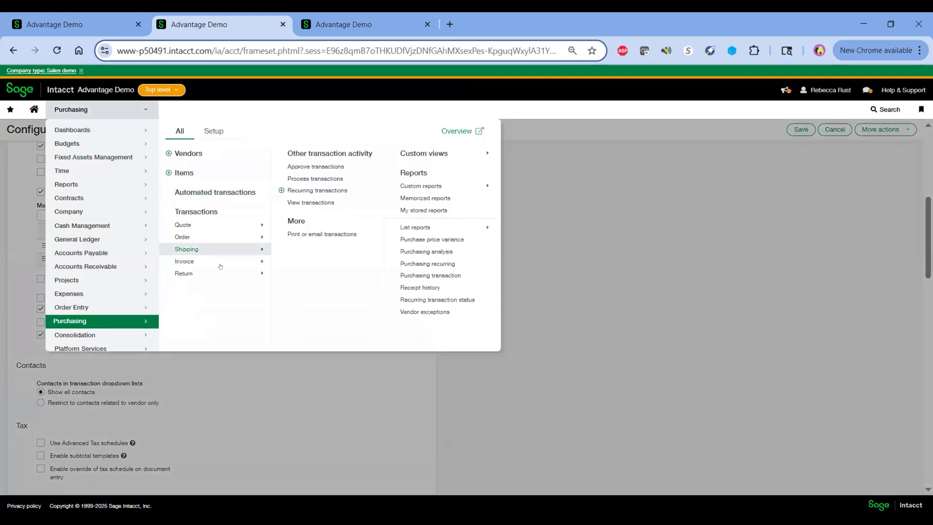
pyautogui.click(246, 261)
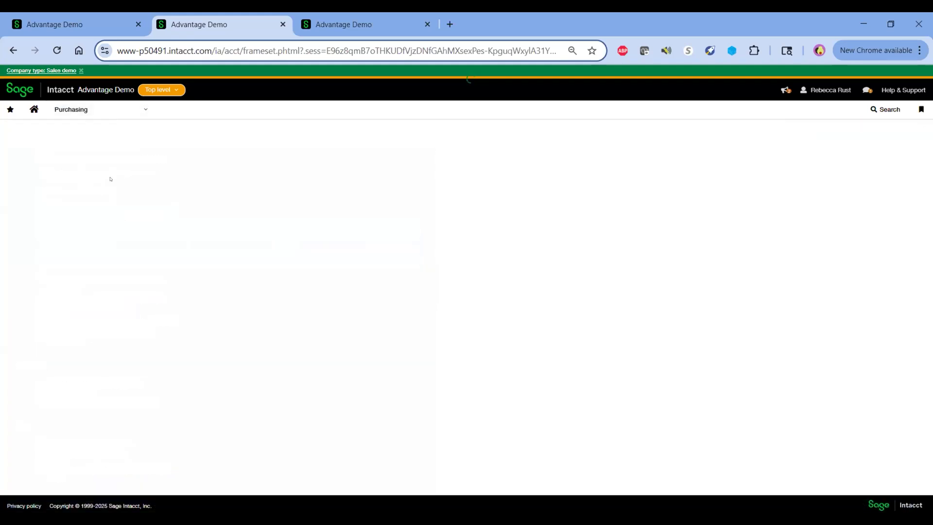
pyautogui.click(51, 267)
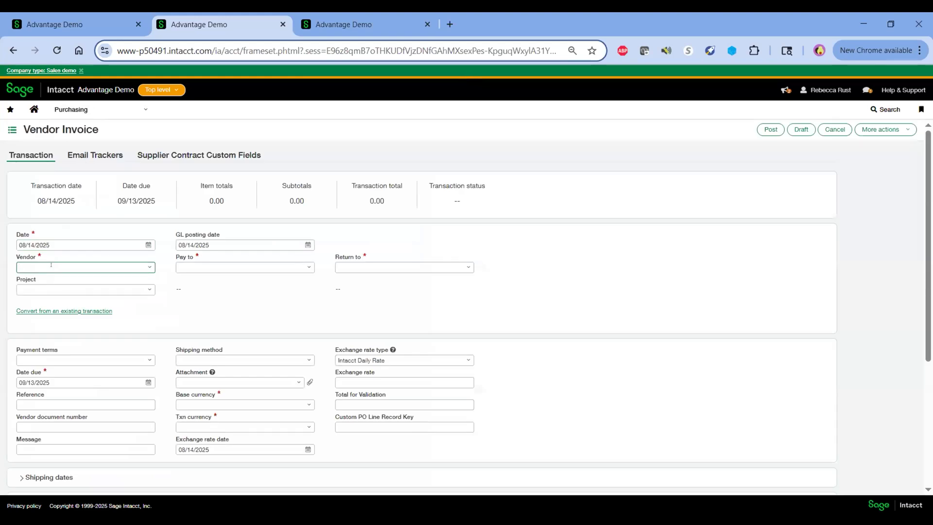
pyautogui.write('di')
pyautogui.press('BackSpace')
pyautogui.write('om')
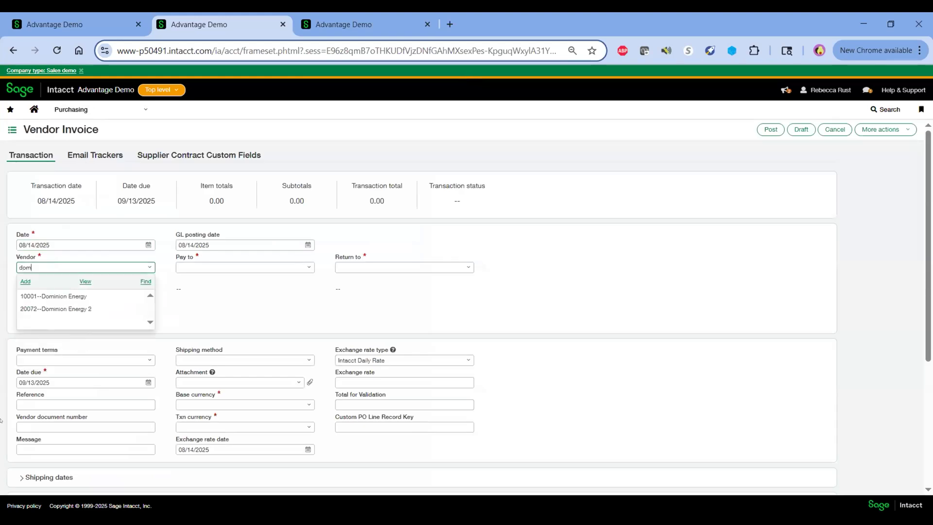
pyautogui.click(91, 294)
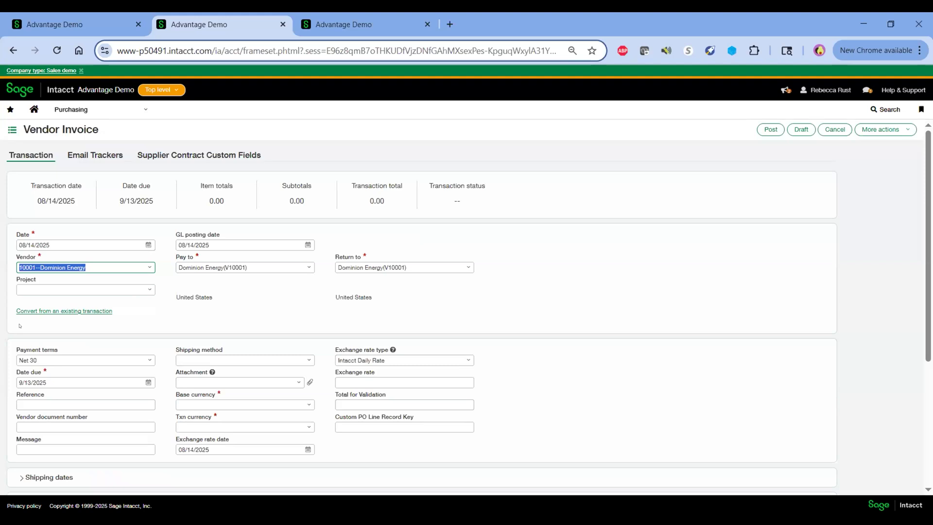
# - Convert Purchase Order-PO0156 and Purchase Order-PO0145 into the same vendor invoice
pyautogui.click(59, 311)
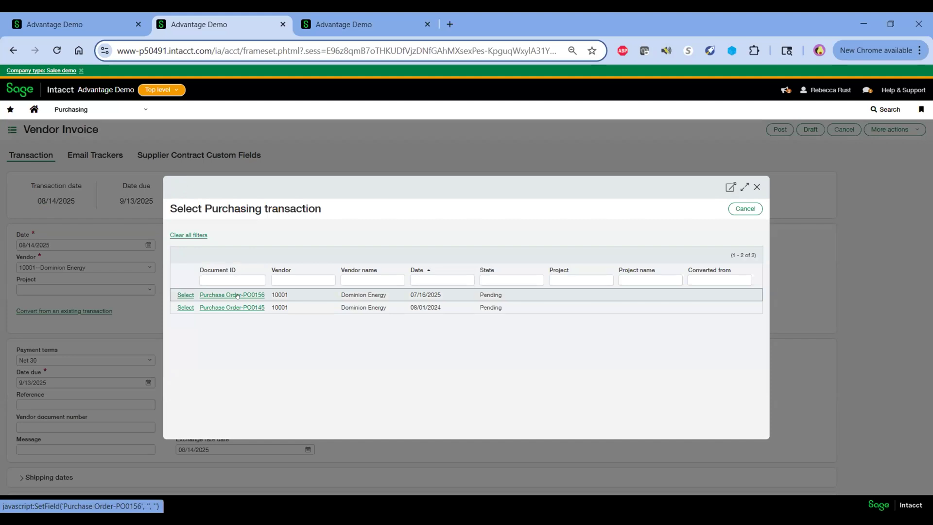
pyautogui.click(184, 295)
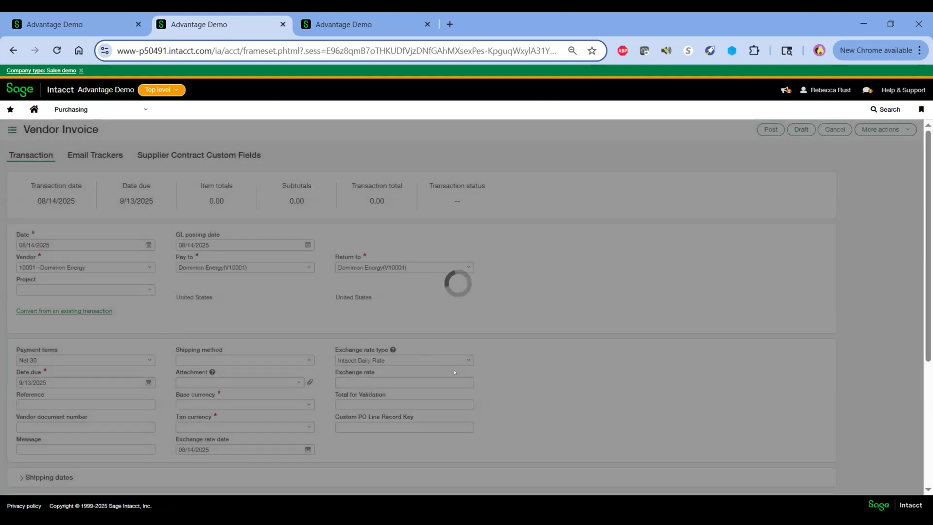
pyautogui.scroll(-2, 173, 364)
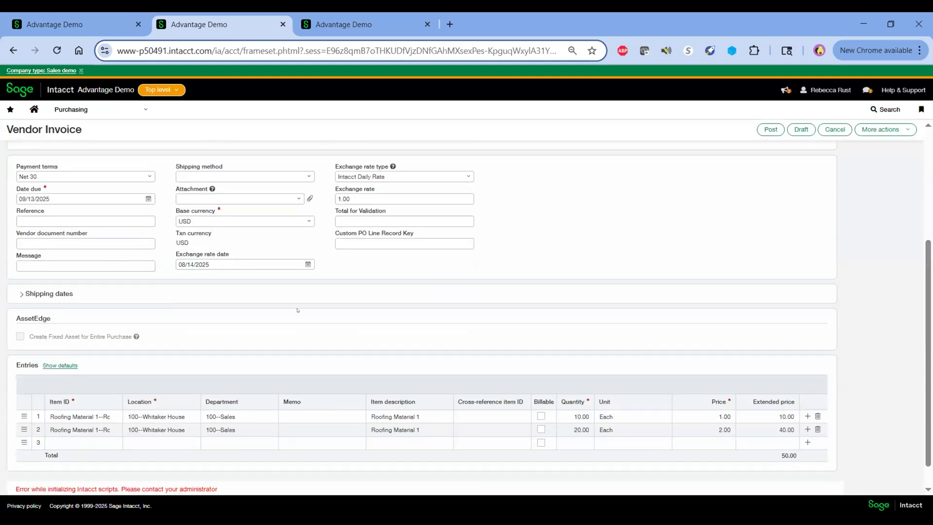
pyautogui.scroll(2, 152, 318)
pyautogui.click(83, 248)
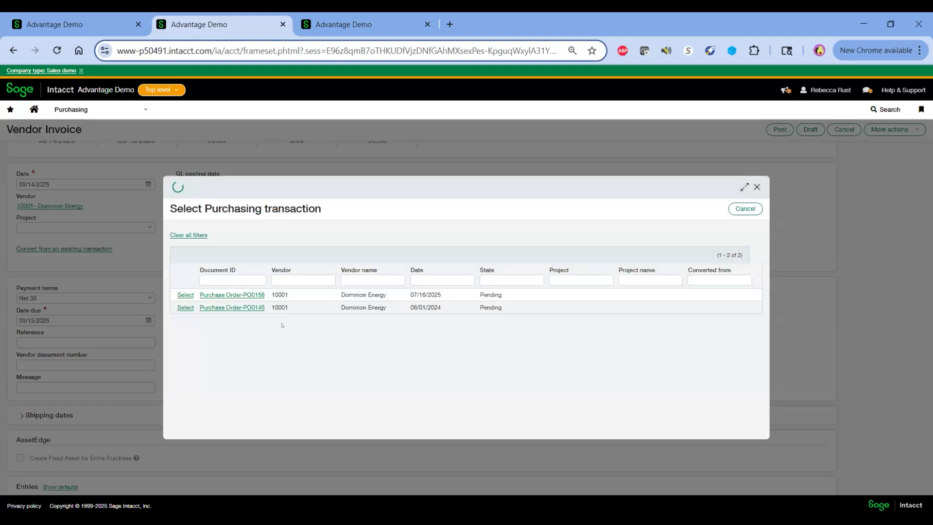
pyautogui.click(190, 306)
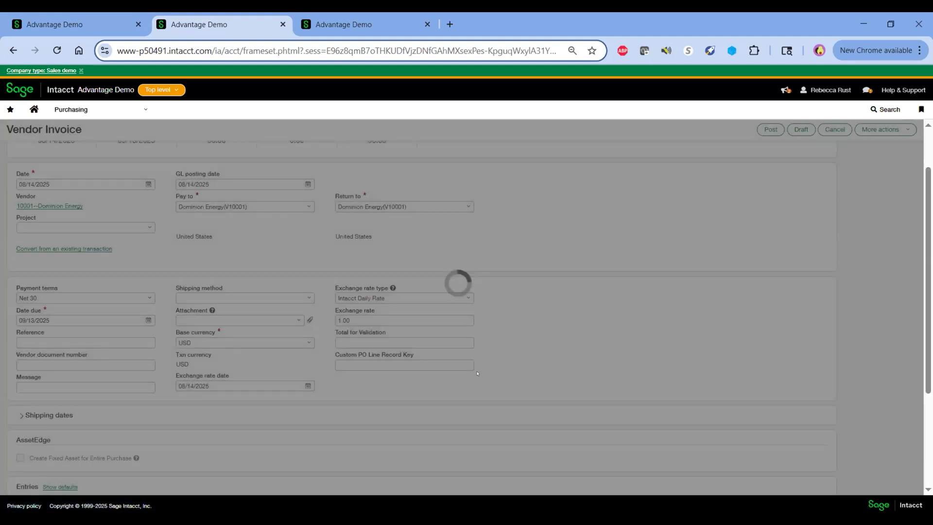
# - Examine the invoice's entry lines brought in from both purchase orders, including the 990--Development line, and the header fields
pyautogui.scroll(-3, 477, 373)
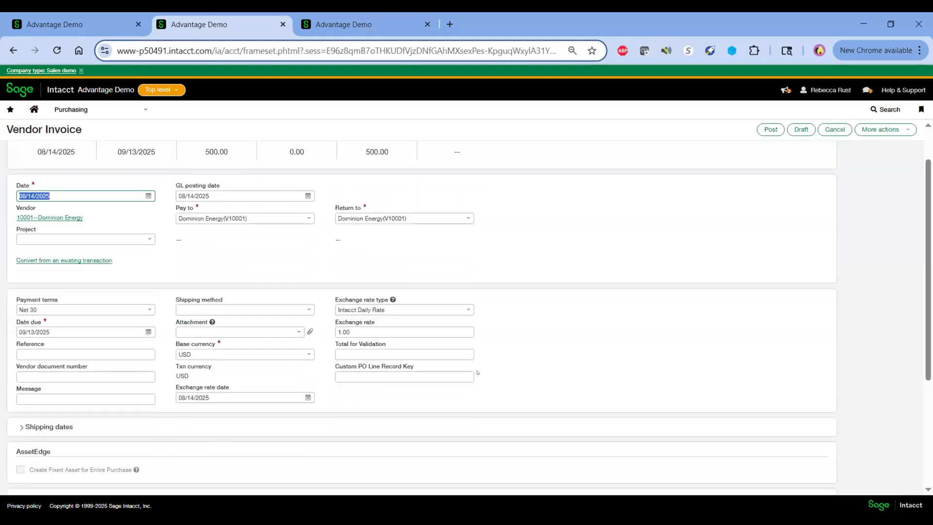
pyautogui.click(42, 436)
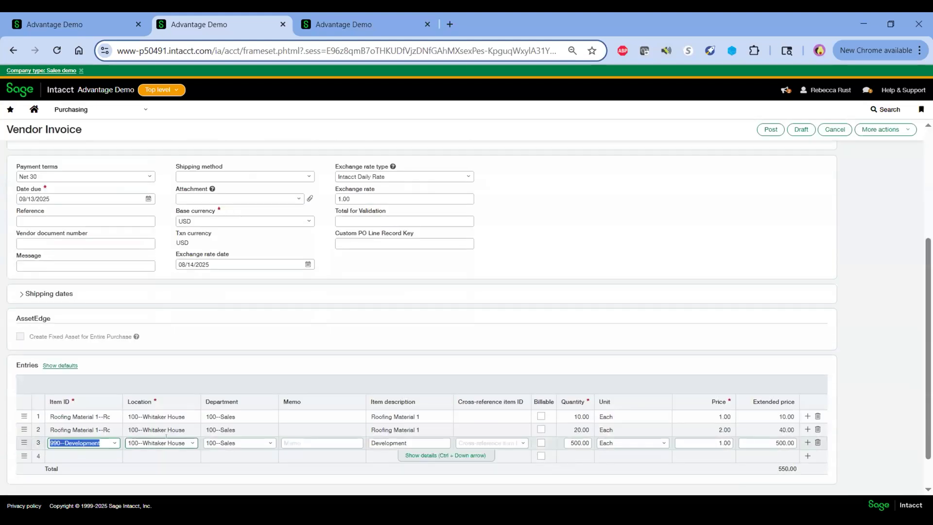
pyautogui.press('Tab')
pyautogui.click(314, 442)
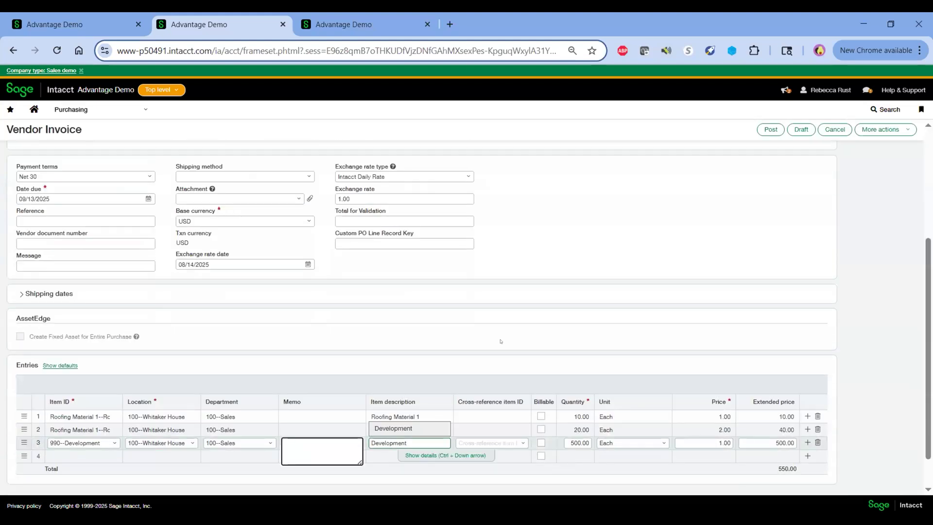
pyautogui.click(677, 172)
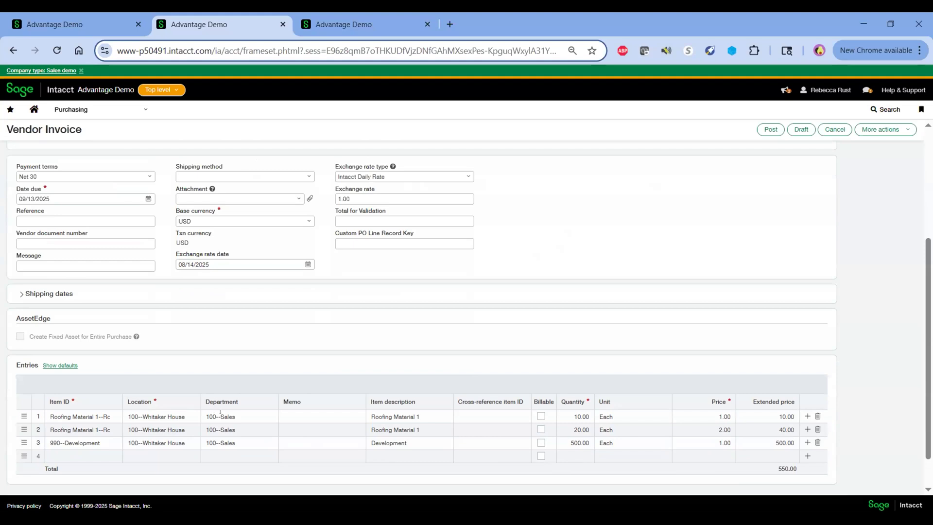
pyautogui.scroll(1, 216, 344)
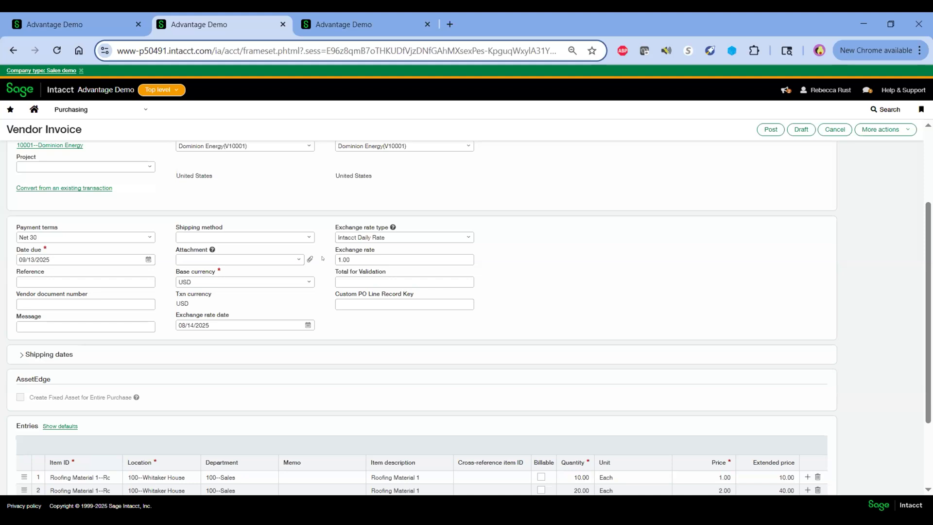
pyautogui.click(98, 165)
# - View Vendor Invoice-VI0865 from the vendor invoice list, examine its exception summary, and close the summary
pyautogui.click(145, 109)
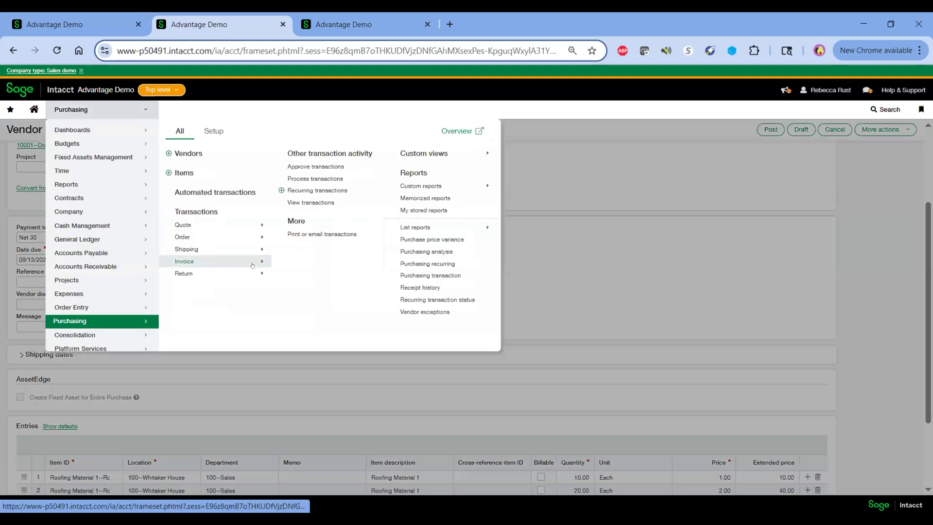
pyautogui.moveTo(236, 262)
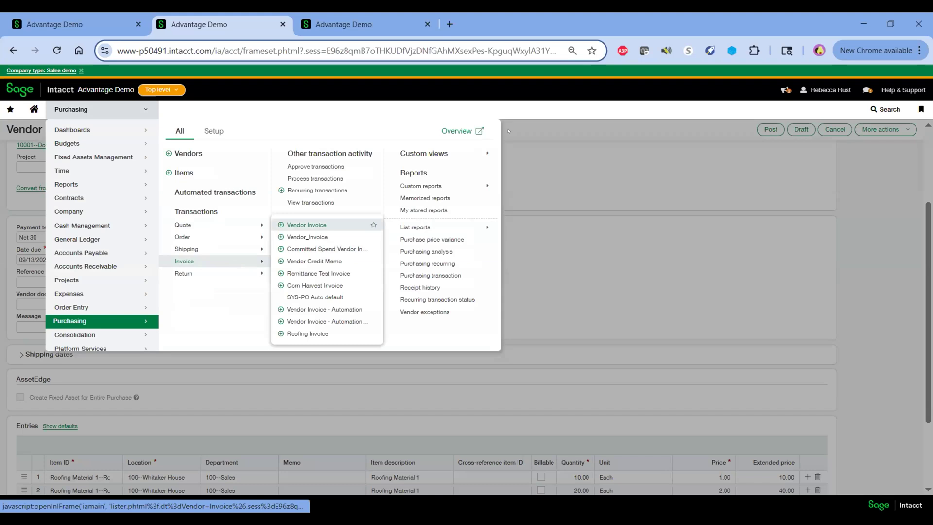
pyautogui.click(307, 225)
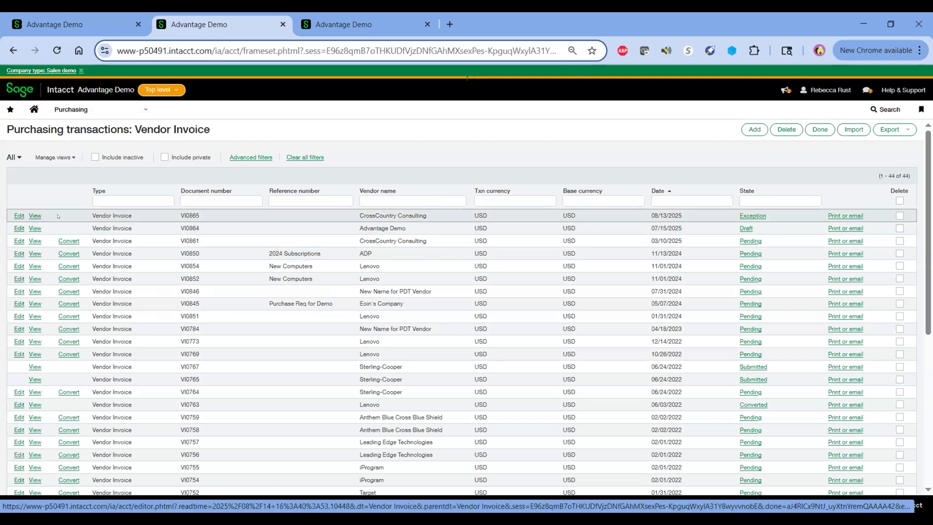
pyautogui.scroll(-5, 634, 387)
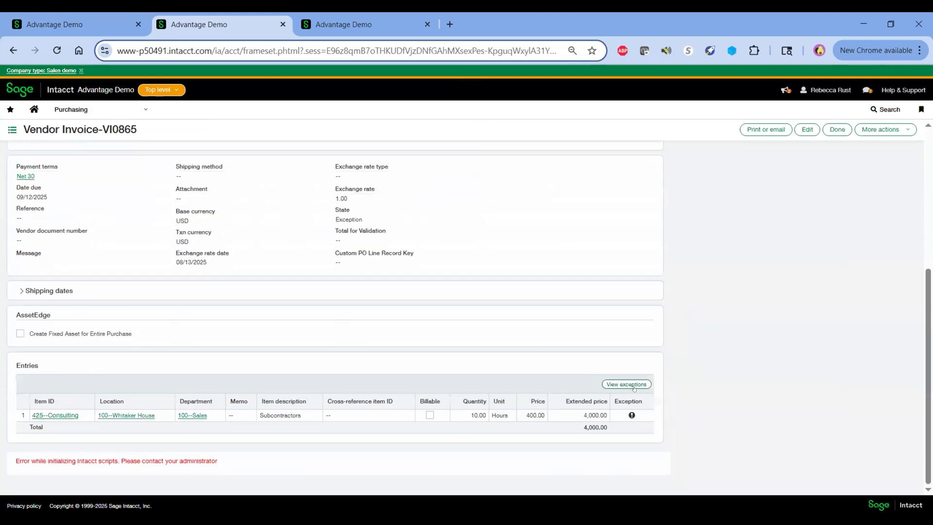
pyautogui.click(633, 386)
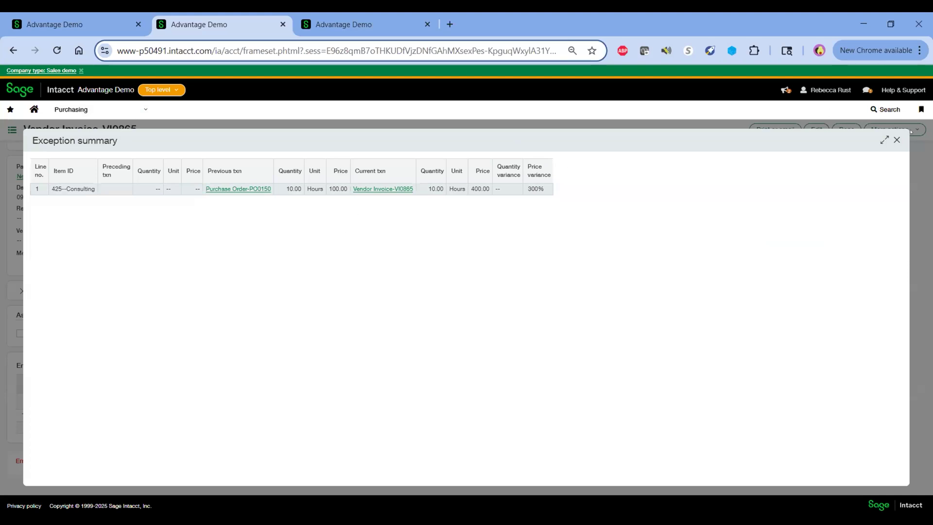
pyautogui.click(896, 140)
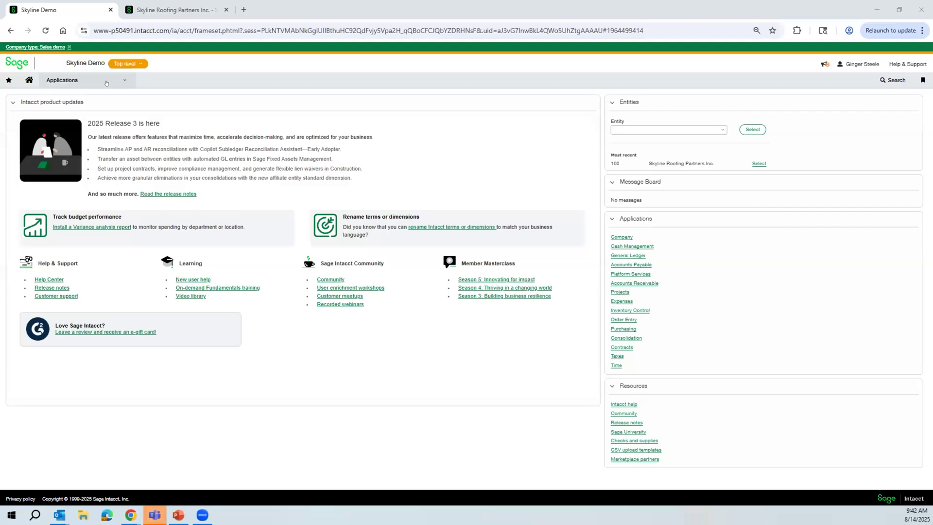
# - In the Skyline Demo company, open contract CN1194 for editing from the Contracts list and examine its contract lines
pyautogui.click(106, 81)
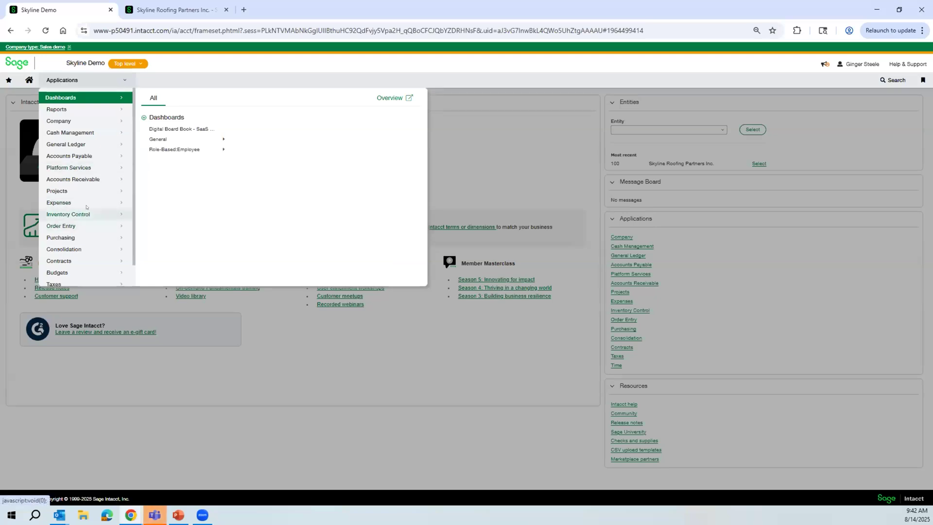
pyautogui.scroll(-1, 100, 226)
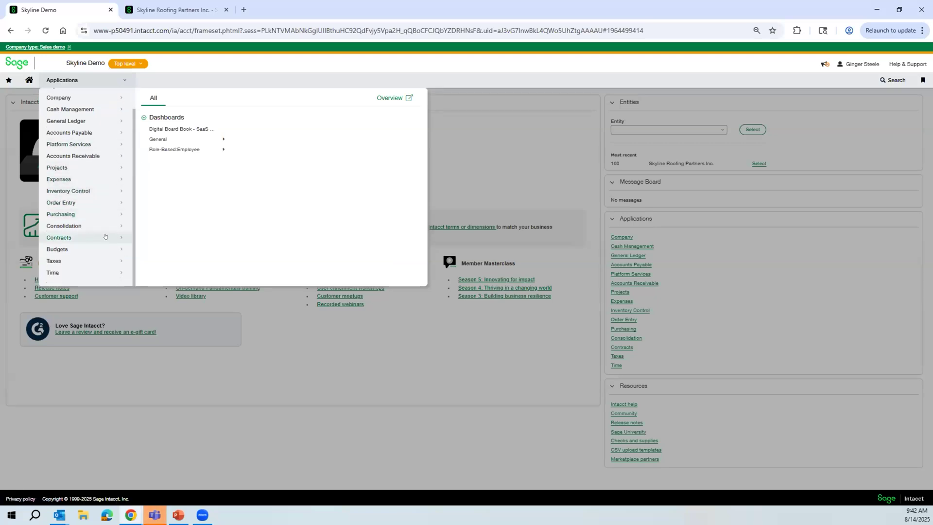
pyautogui.click(105, 237)
pyautogui.click(165, 119)
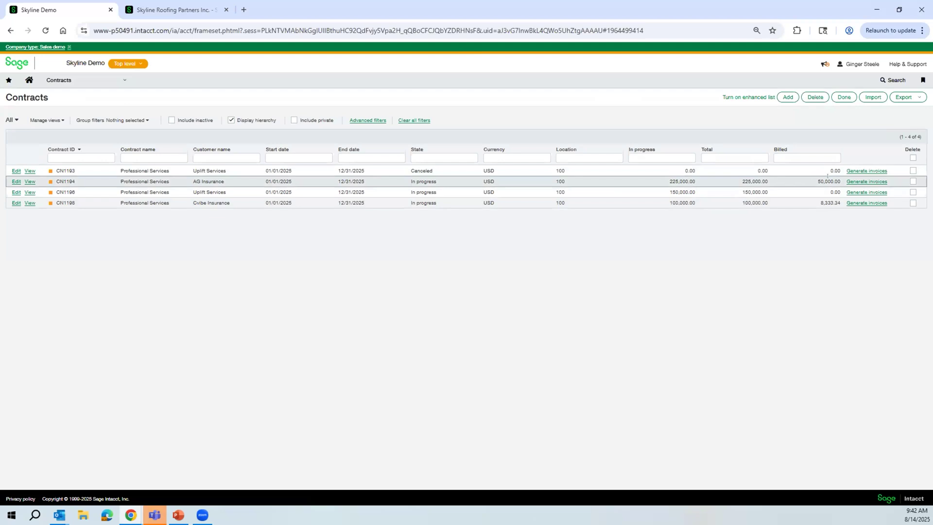
pyautogui.click(15, 182)
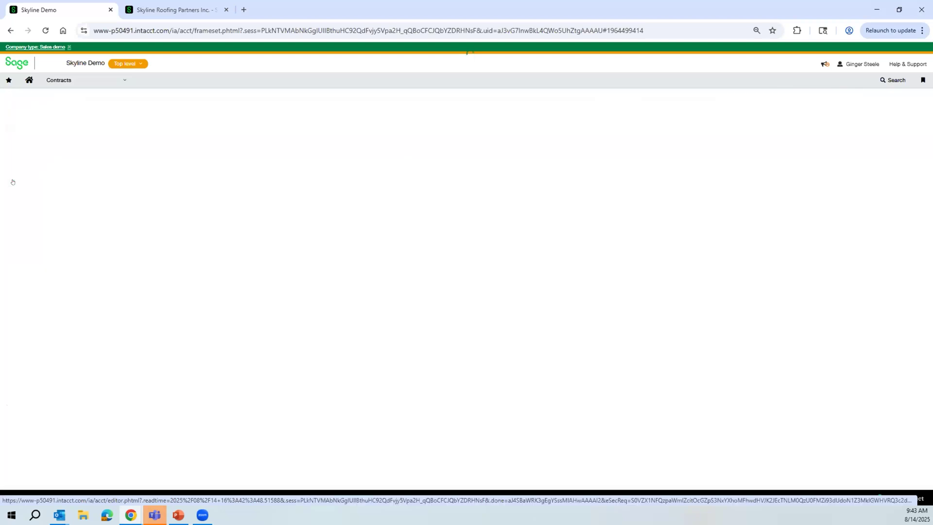
pyautogui.scroll(-5, 607, 308)
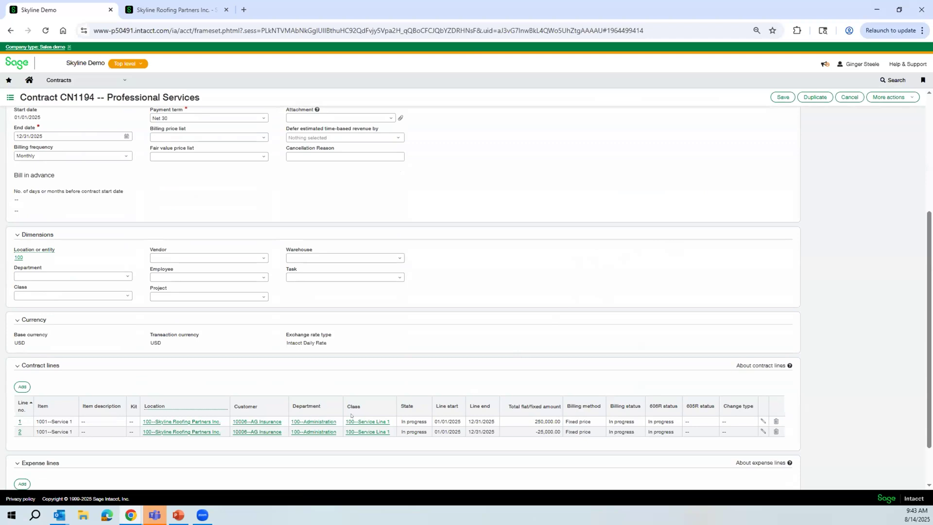
# - Expand contract line 1, examine its billing, revenue and expense details, collapse them, and exit the contract without saving
pyautogui.click(413, 432)
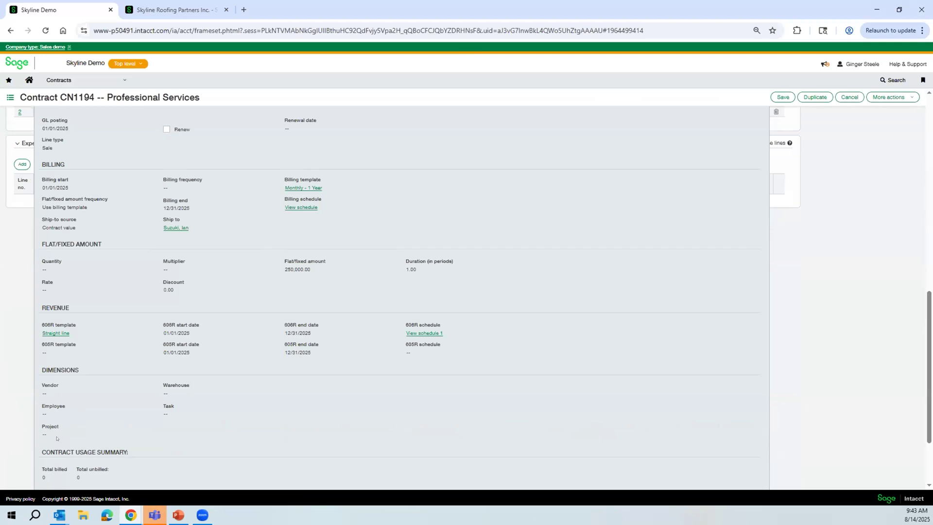
pyautogui.scroll(-2, 459, 445)
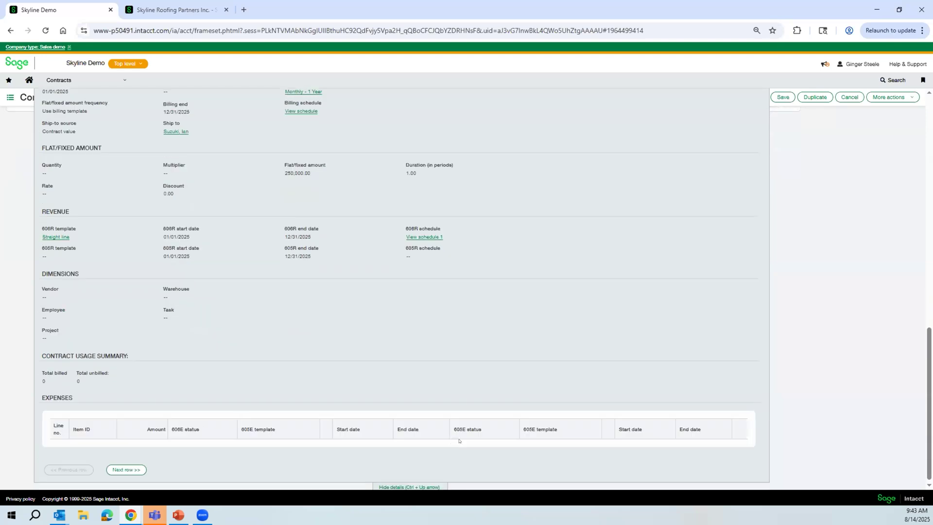
pyautogui.click(401, 485)
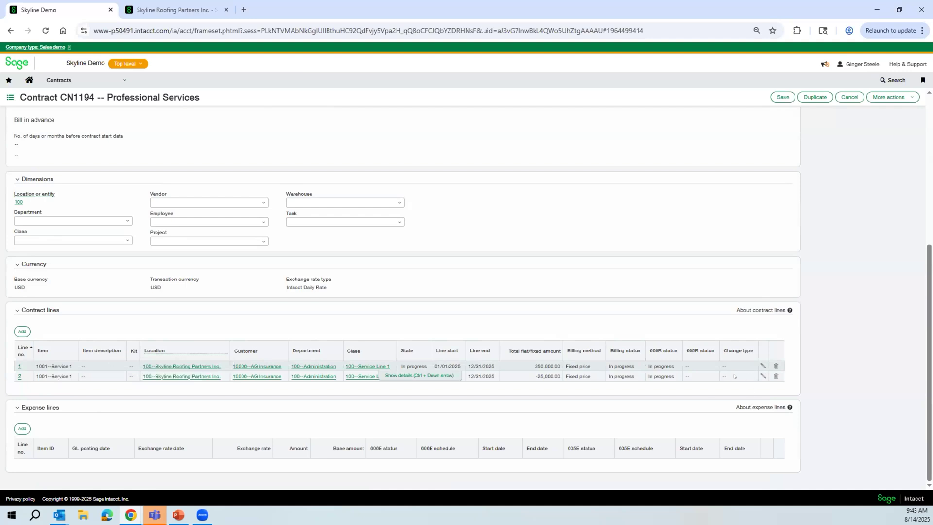
pyautogui.click(843, 97)
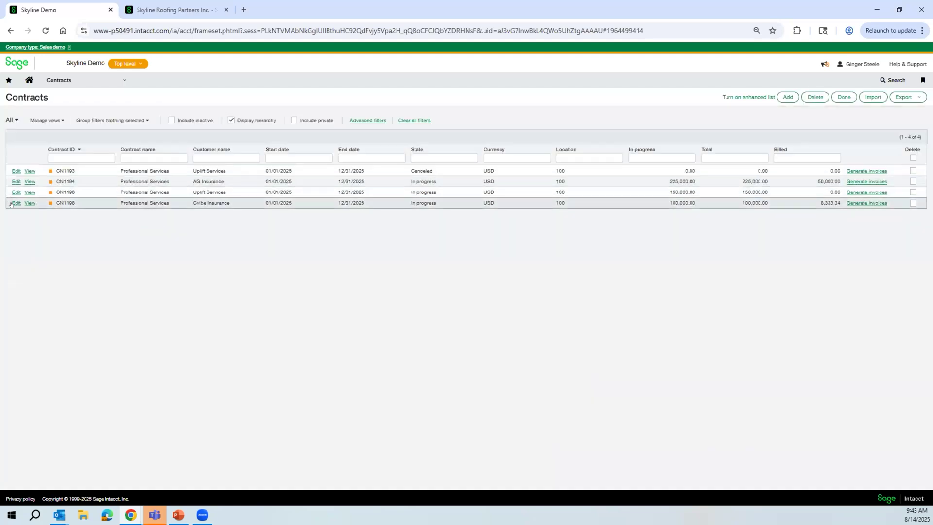
# - Edit contract CN1198, start reassigning its contract line dimensions, and set the reassignment date to 08/01/2025
pyautogui.click(16, 203)
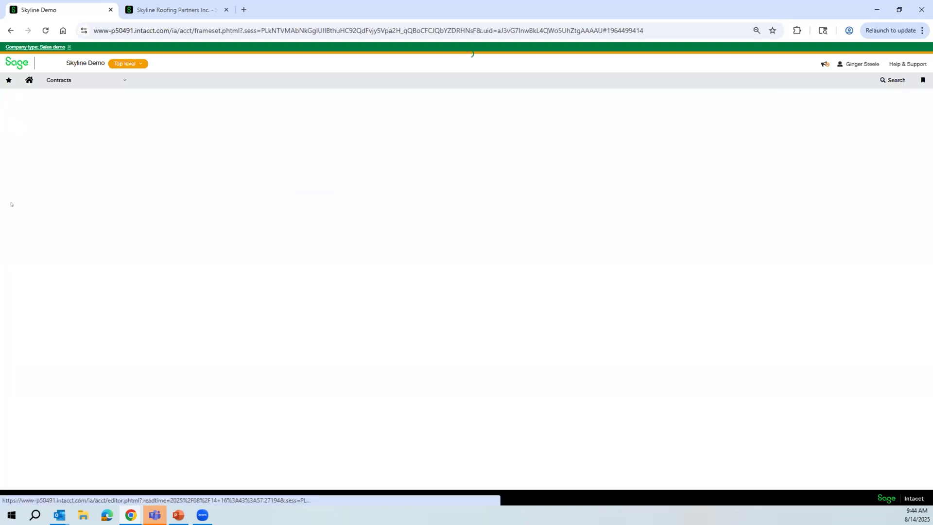
pyautogui.click(881, 97)
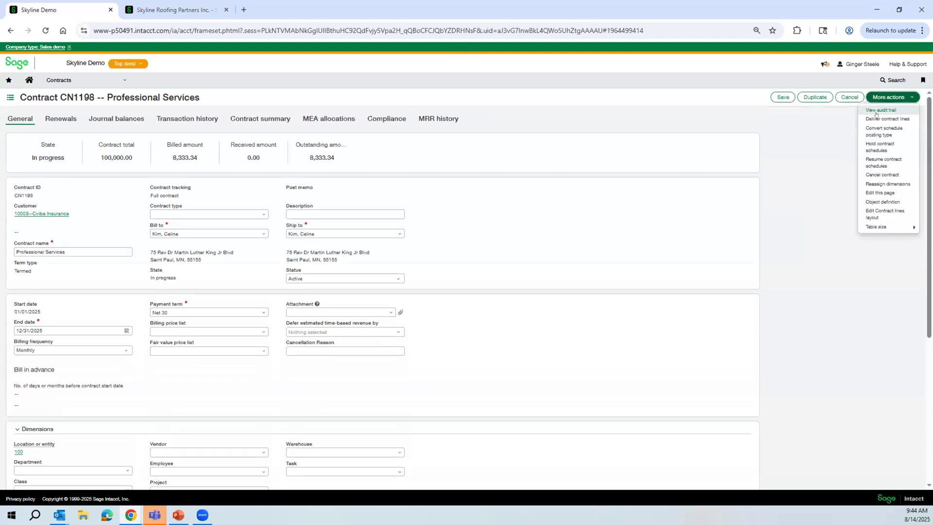
pyautogui.click(883, 184)
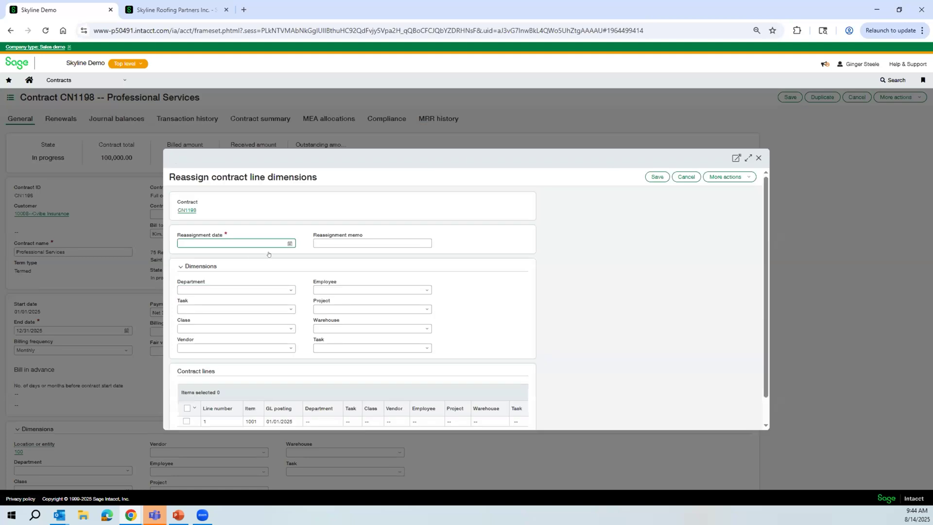
pyautogui.click(287, 244)
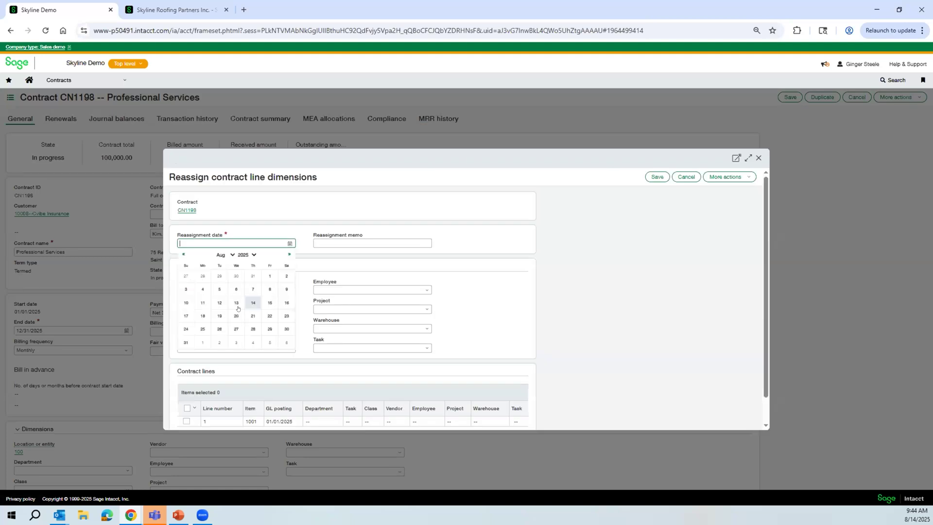
pyautogui.click(267, 276)
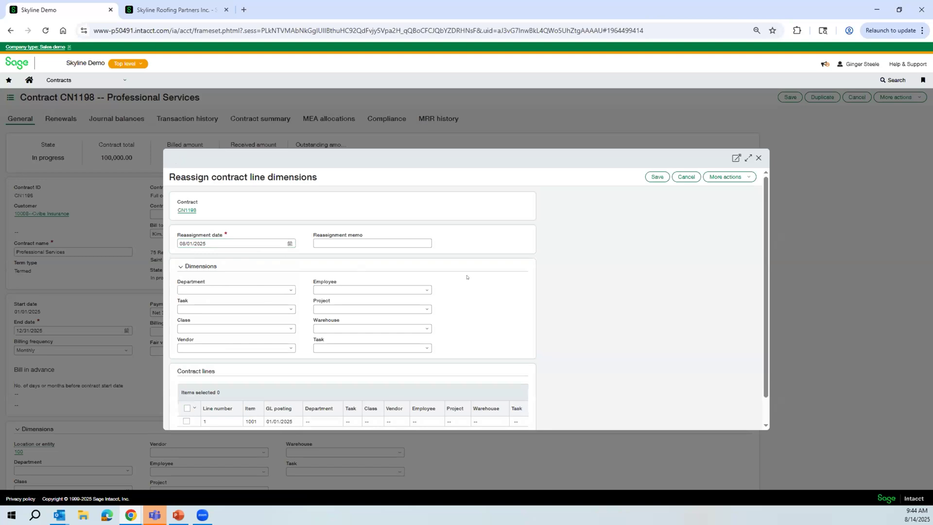
# - Reassign contract line 1 to department 100--Administration and class 100--Service Line 1, save, and check the updated contract line
pyautogui.scroll(-1, 456, 277)
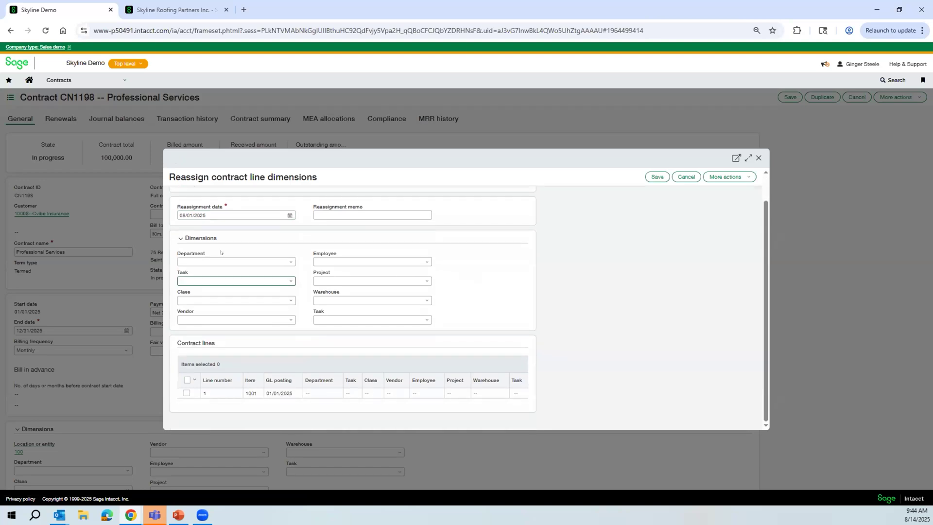
pyautogui.click(289, 262)
pyautogui.click(286, 285)
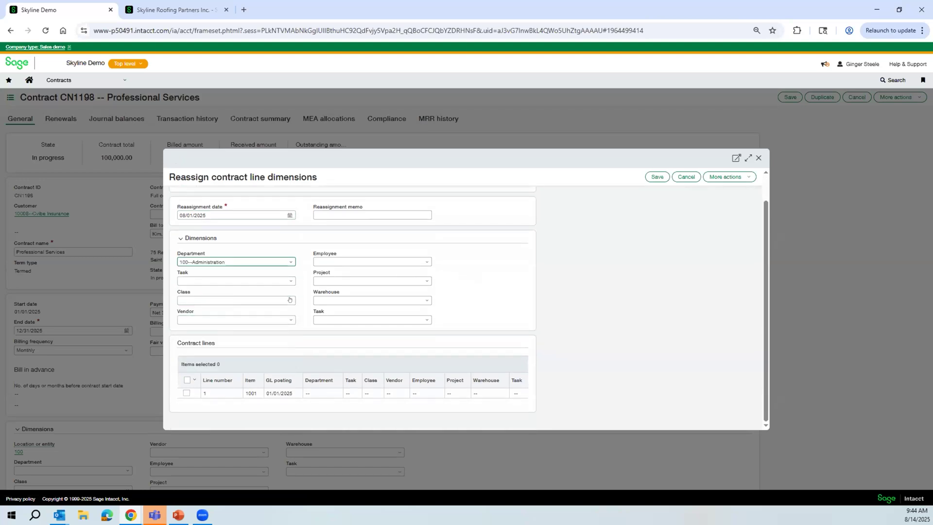
pyautogui.click(289, 299)
pyautogui.click(233, 324)
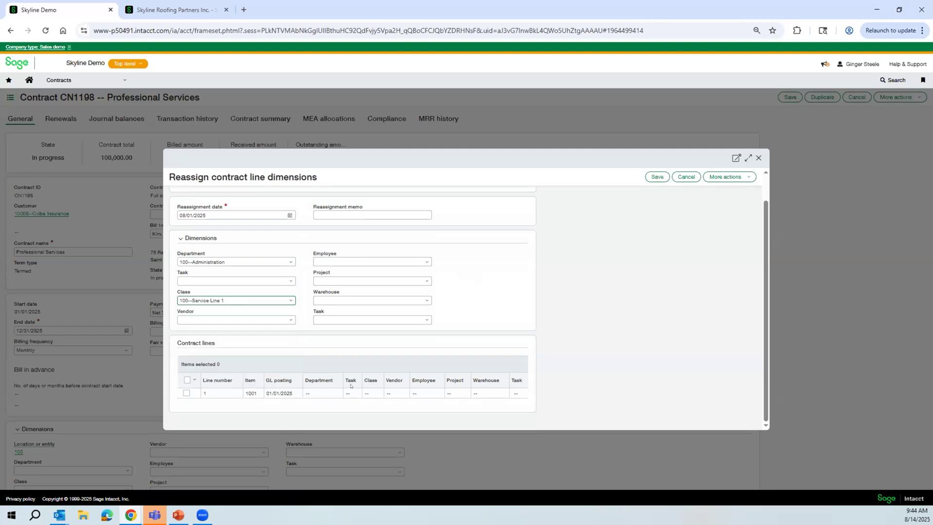
pyautogui.click(186, 392)
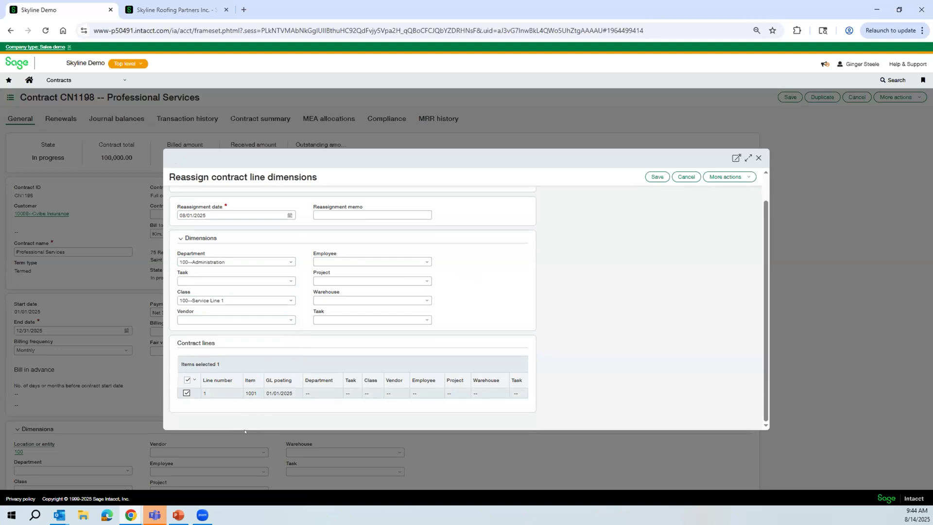
pyautogui.click(657, 176)
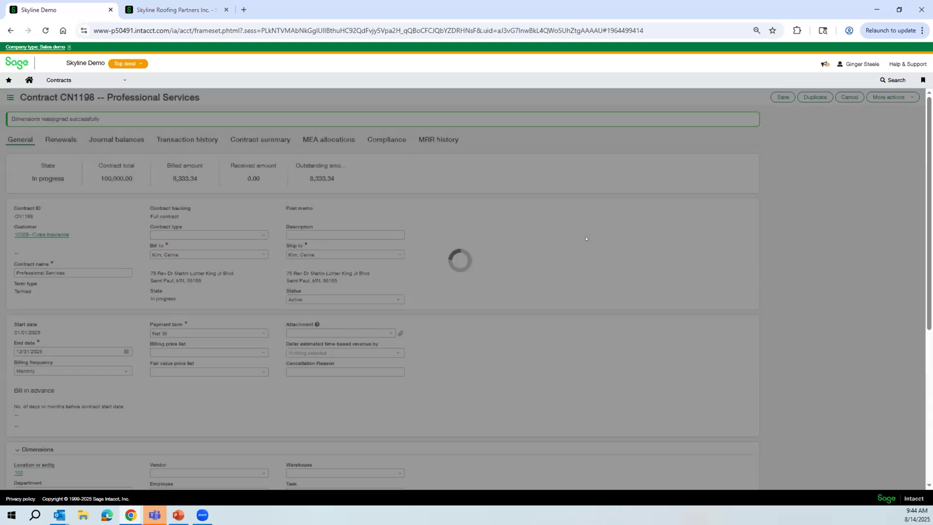
pyautogui.scroll(-5, 570, 271)
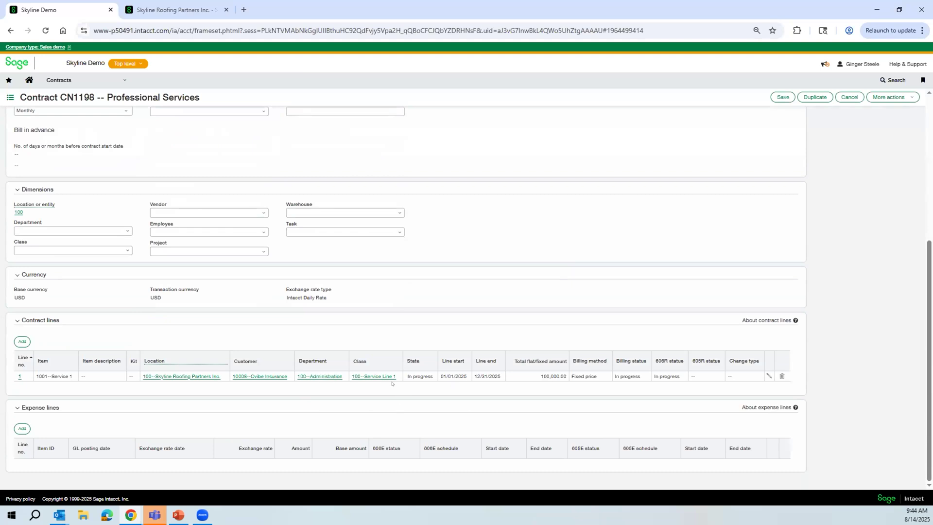
# - Try to reassign contract line 1 to department 500--IT with the reassignment date 08/01/2025, and close the dialog
pyautogui.click(884, 102)
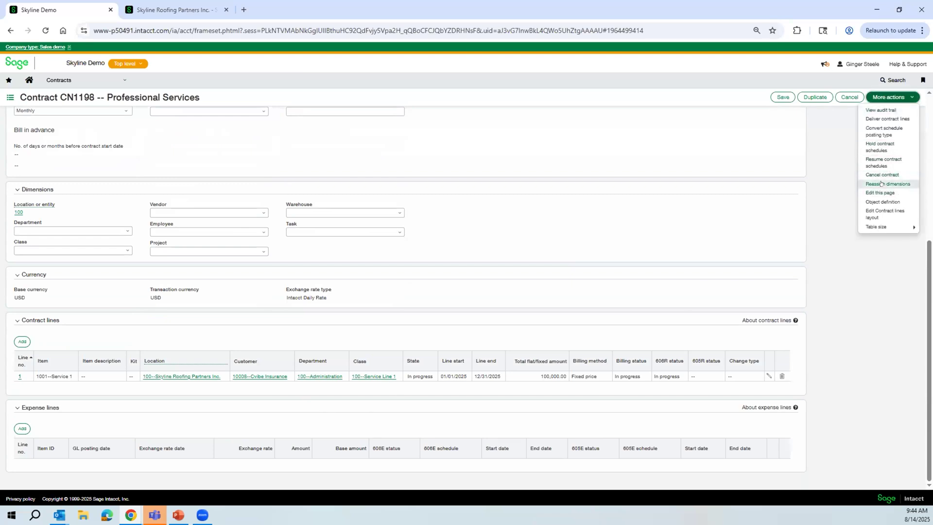
pyautogui.click(881, 183)
pyautogui.click(287, 243)
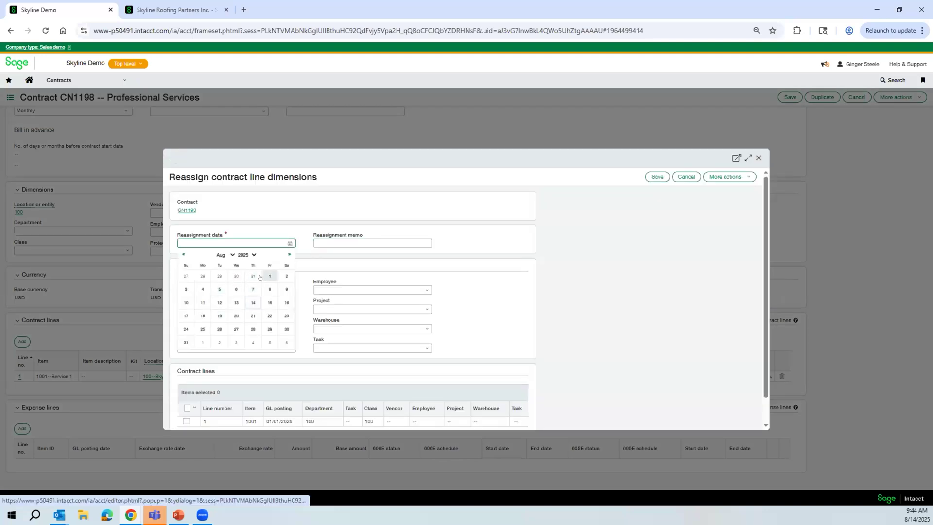
pyautogui.click(270, 276)
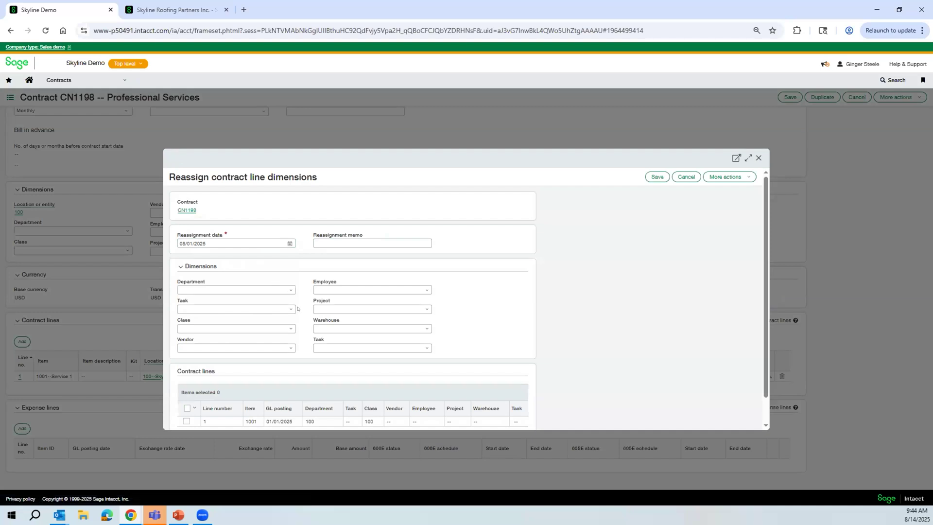
pyautogui.scroll(-2, 242, 416)
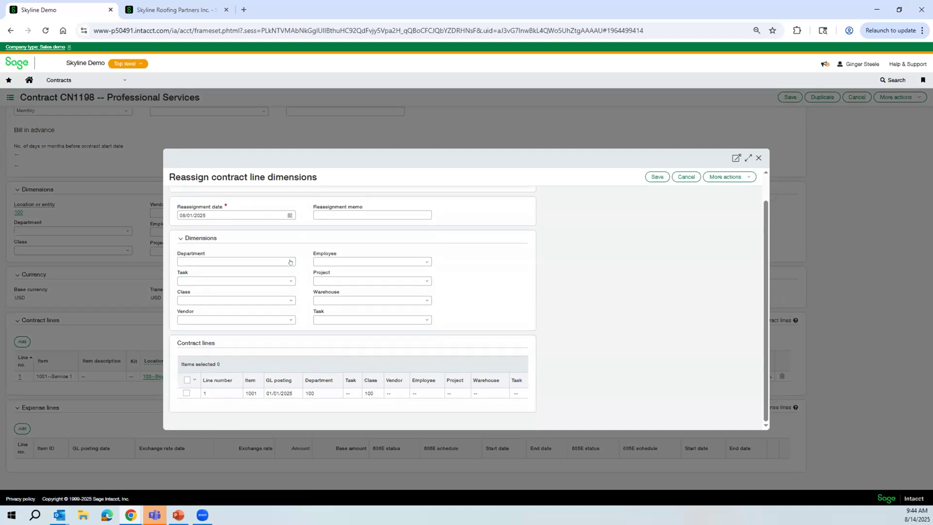
pyautogui.click(214, 262)
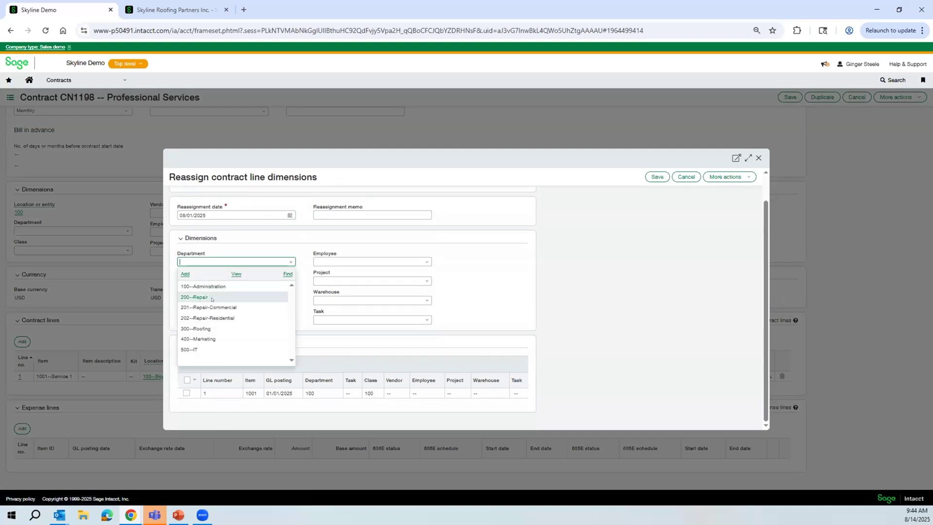
pyautogui.click(190, 349)
pyautogui.click(186, 393)
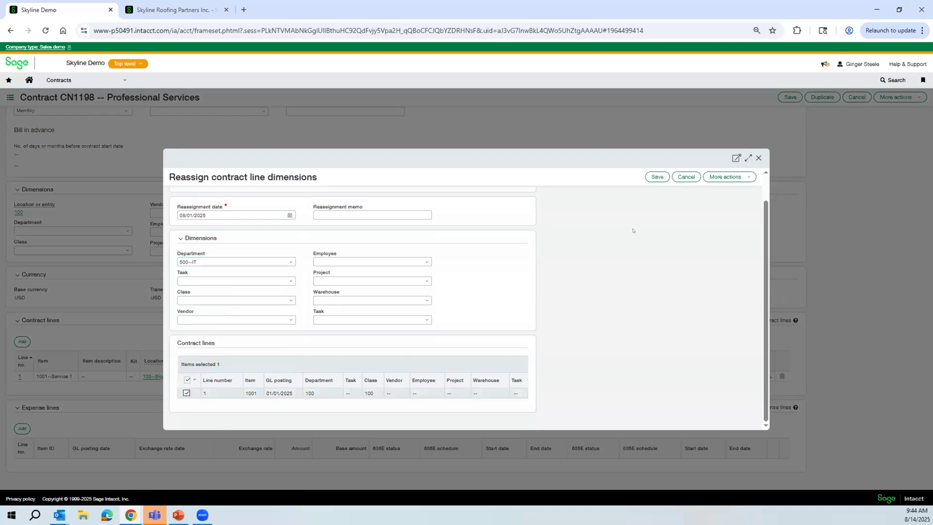
pyautogui.click(656, 177)
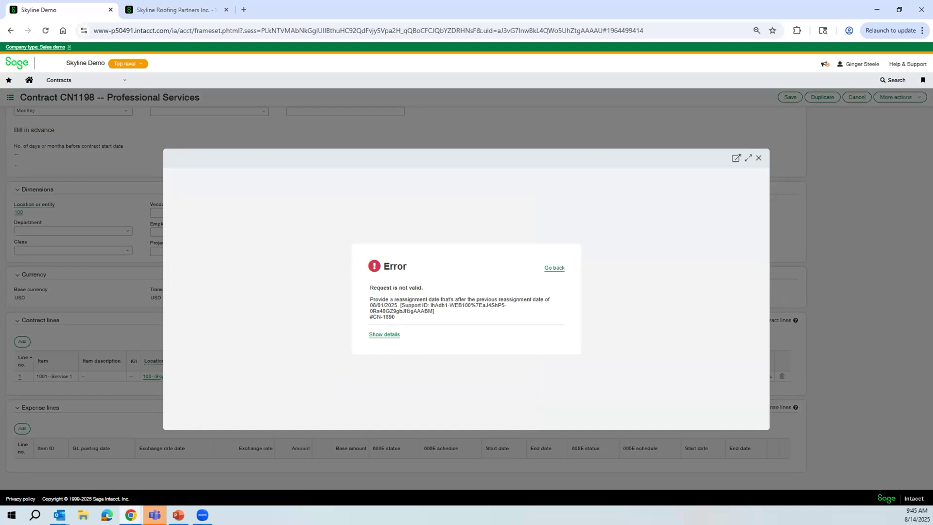
pyautogui.moveTo(373, 305); pyautogui.dragTo(398, 306)
pyautogui.click(758, 158)
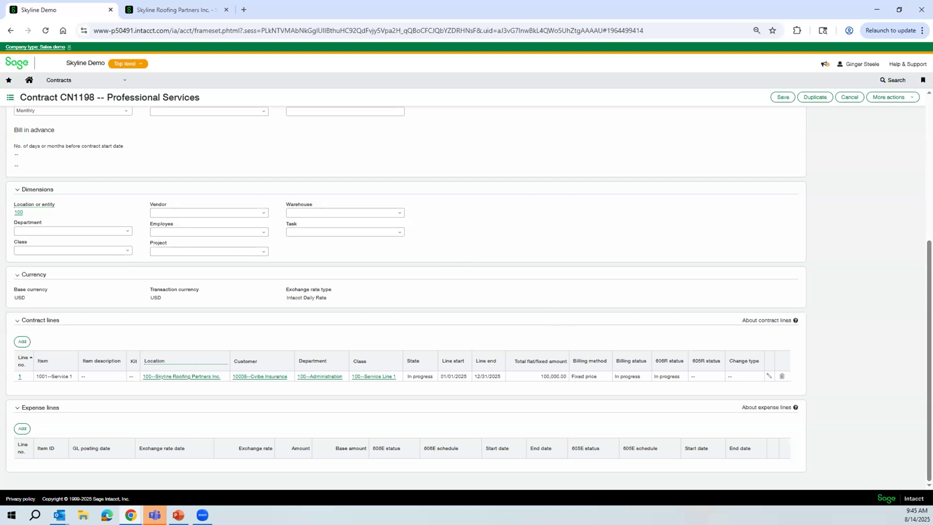
# - Exit contract CN1198 without saving and return to the Contracts list
pyautogui.hotkey('alt', 'Tab')
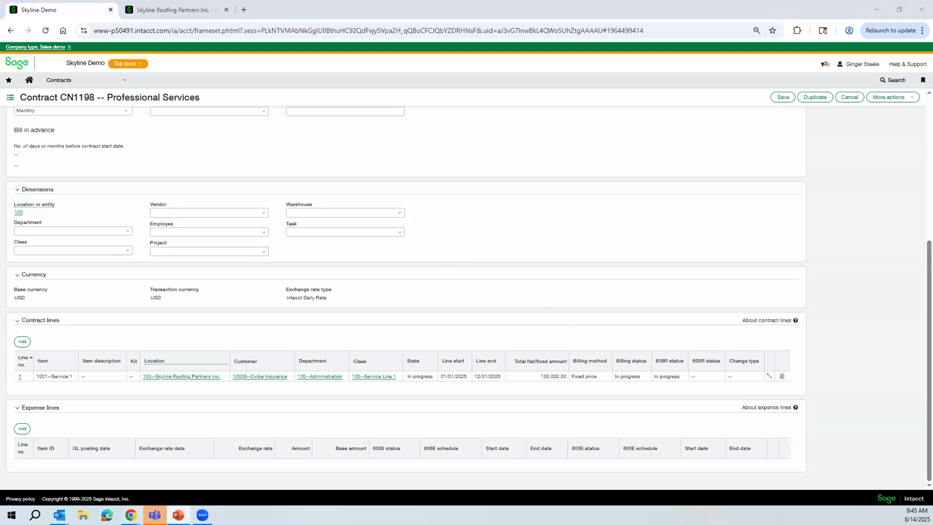
pyautogui.click(848, 98)
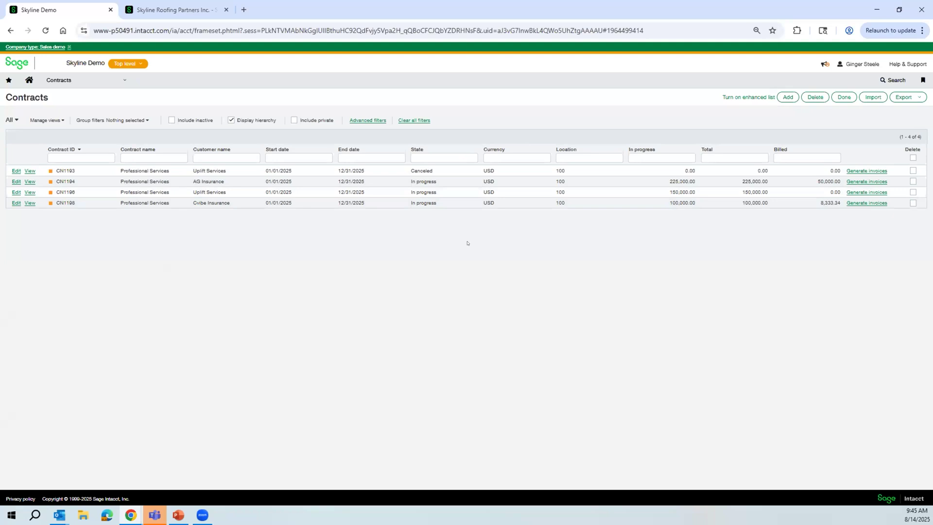
pyautogui.hotkey('alt', 'Tab')
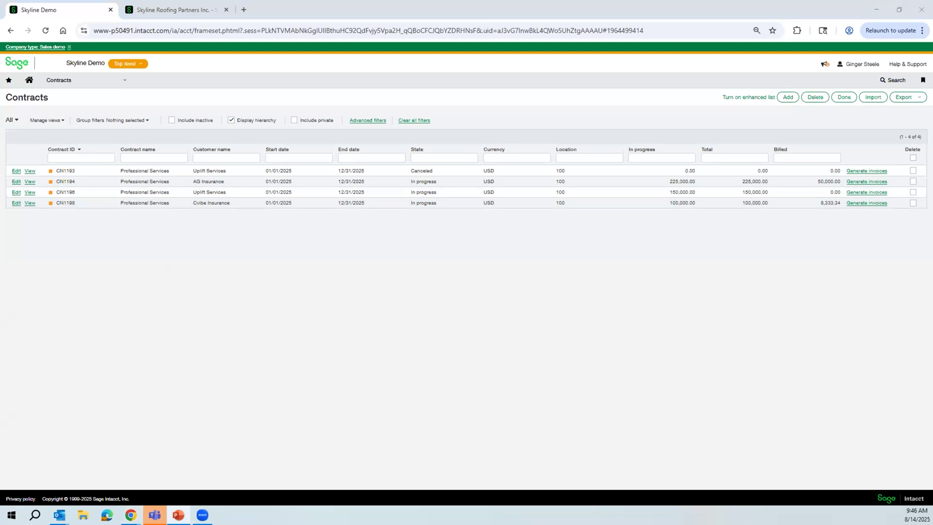
# - Open the Accounts Receivable posted payments and compare the payment dates of the AG Insurance record transfer and its reversal
pyautogui.click(73, 80)
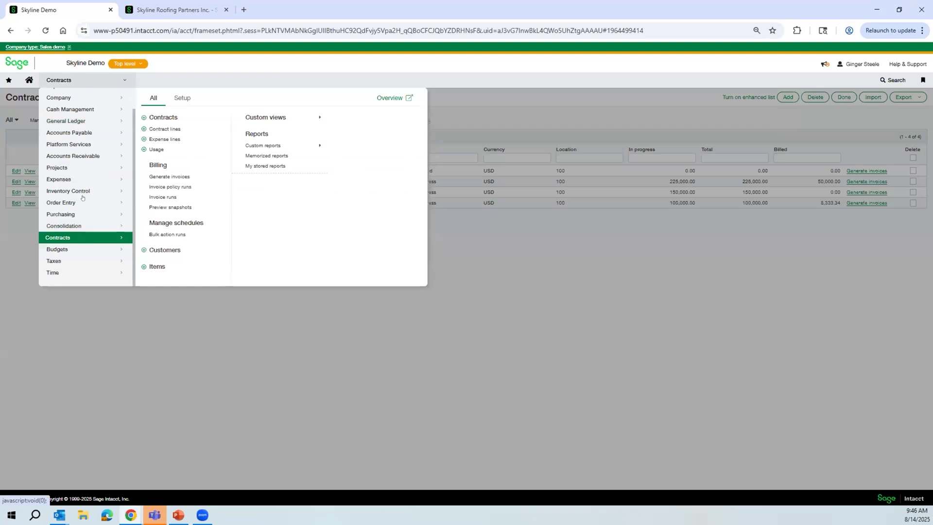
pyautogui.moveTo(90, 159)
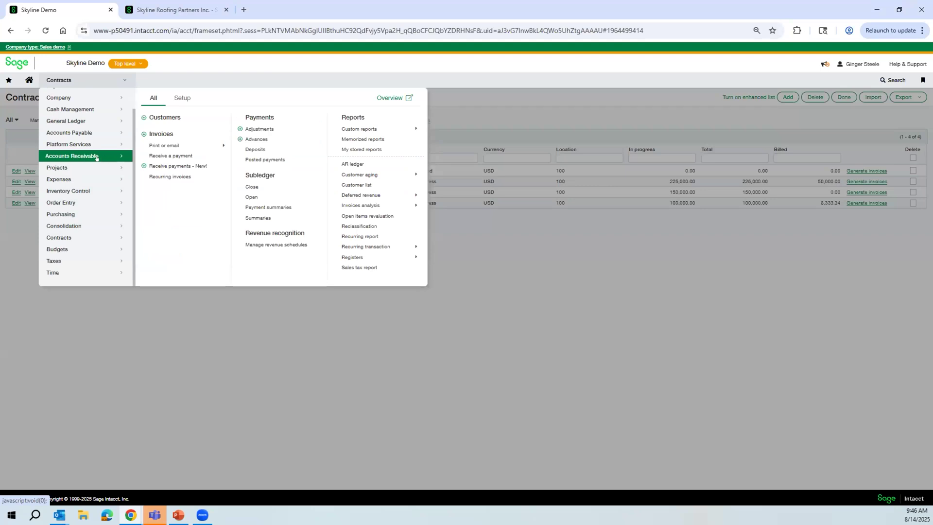
pyautogui.click(265, 159)
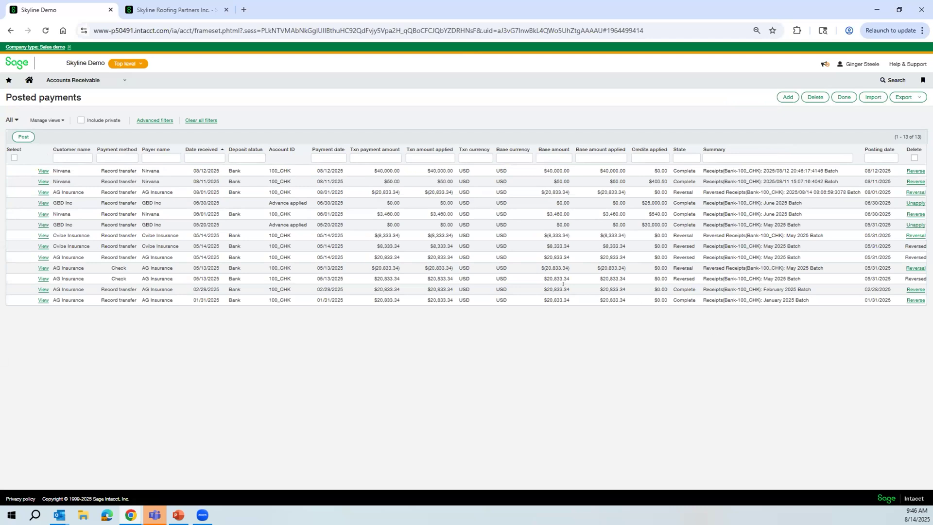
pyautogui.moveTo(316, 259); pyautogui.dragTo(352, 261)
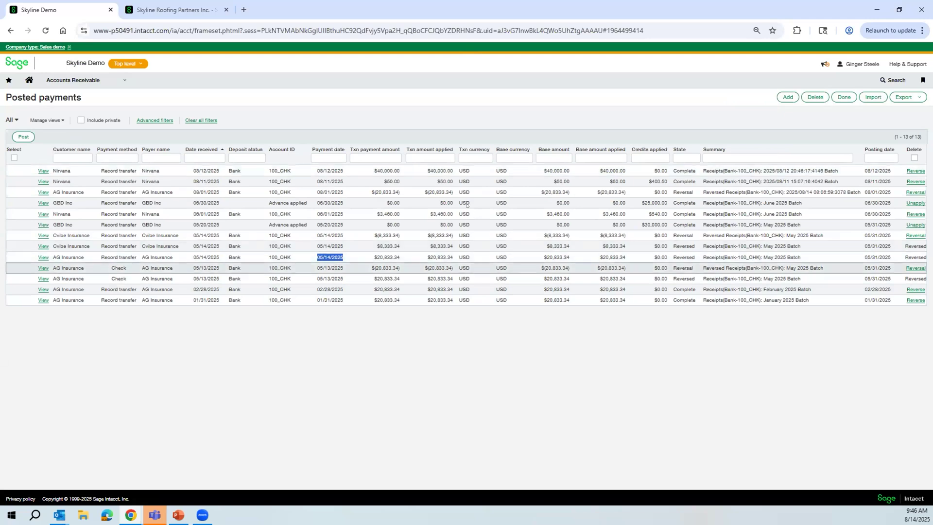
pyautogui.moveTo(321, 190); pyautogui.dragTo(383, 190)
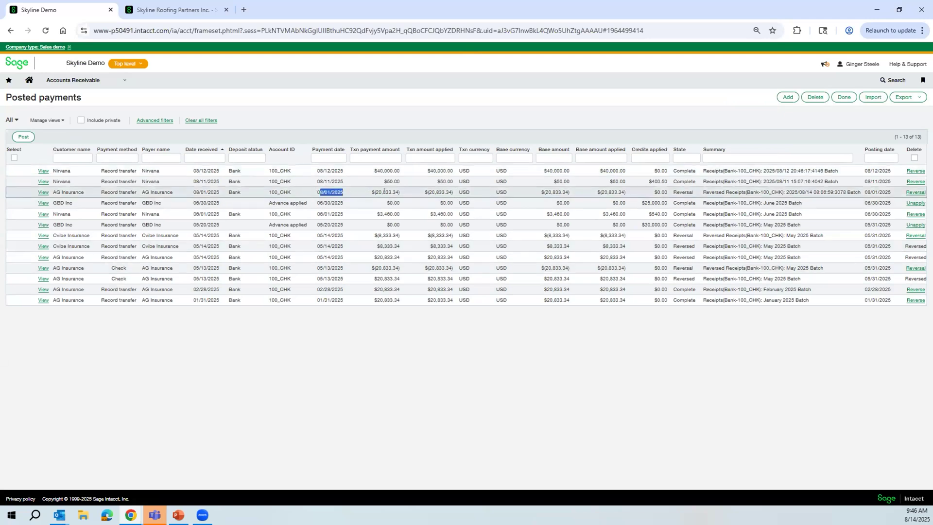
# - Change the reversal date of the AG Insurance payment reversal dated 08/01/2025 to 05/14/2025 and submit it
pyautogui.click(914, 192)
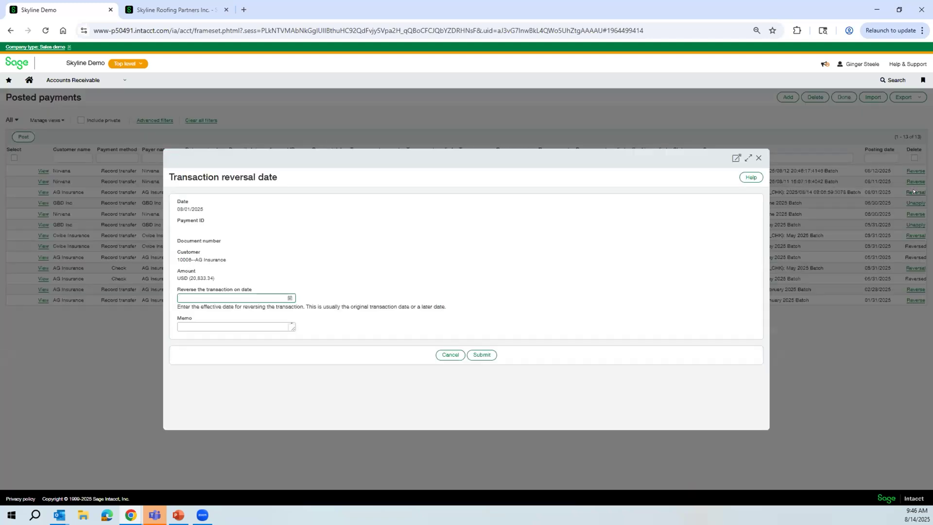
pyautogui.click(290, 297)
pyautogui.click(183, 309)
pyautogui.click(184, 309)
pyautogui.click(183, 309)
pyautogui.click(183, 311)
pyautogui.click(289, 310)
pyautogui.click(235, 358)
pyautogui.click(199, 324)
pyautogui.click(481, 355)
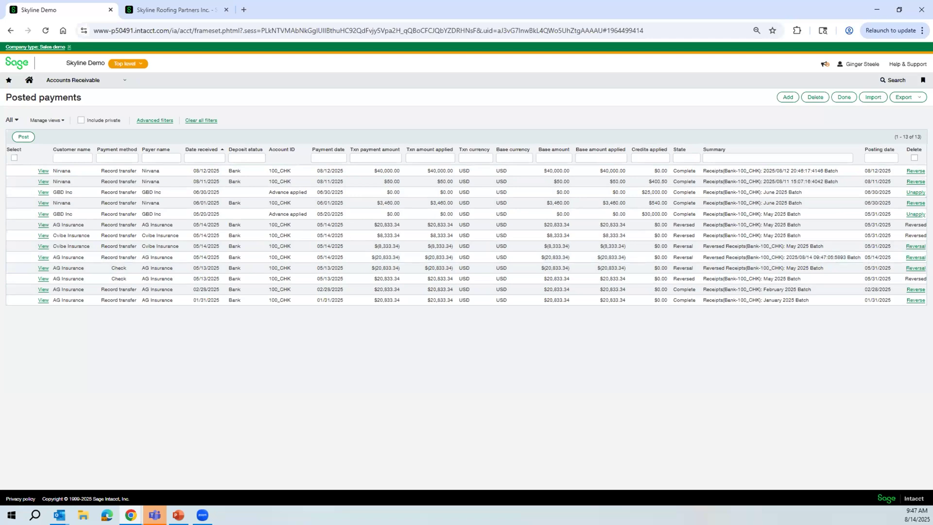
# - Examine the "Enable edit of reversal dates" option in the Accounts Receivable configuration, and exit without saving
pyautogui.click(78, 80)
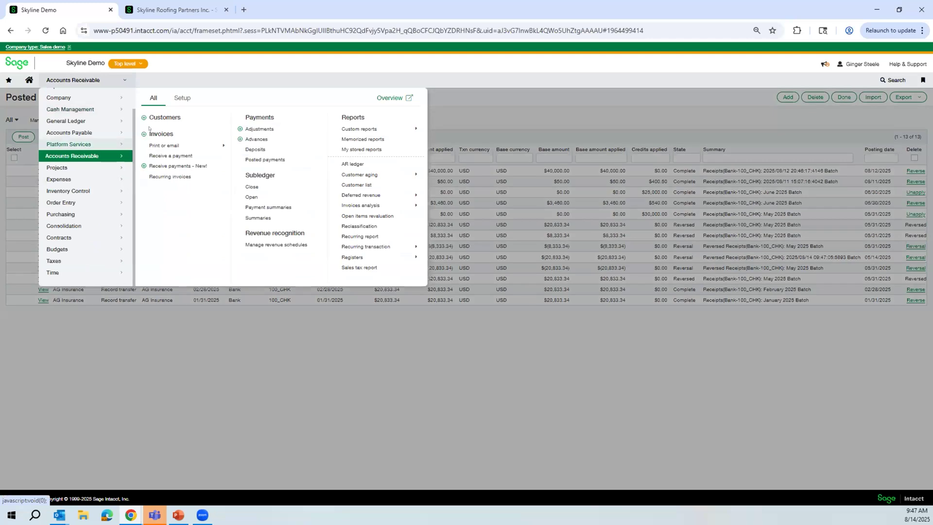
pyautogui.click(176, 98)
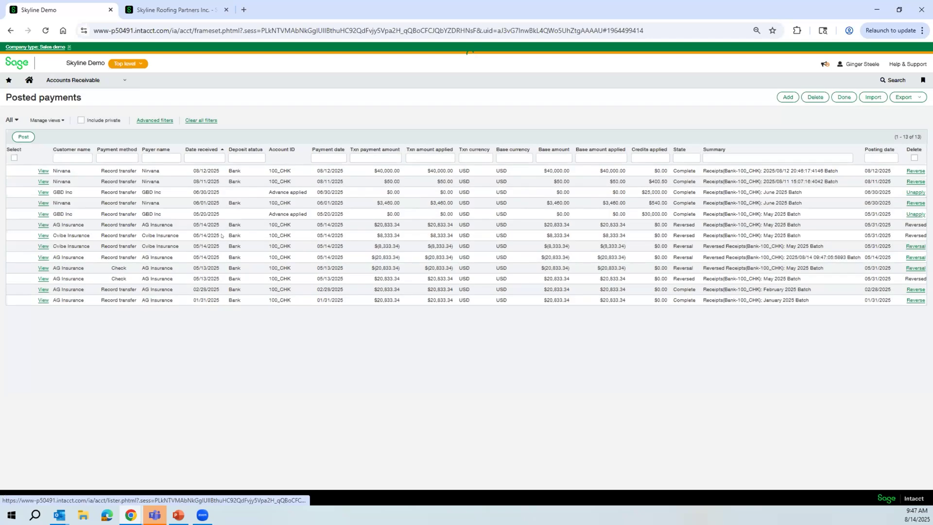
pyautogui.scroll(-3, 221, 235)
pyautogui.scroll(-10, 221, 236)
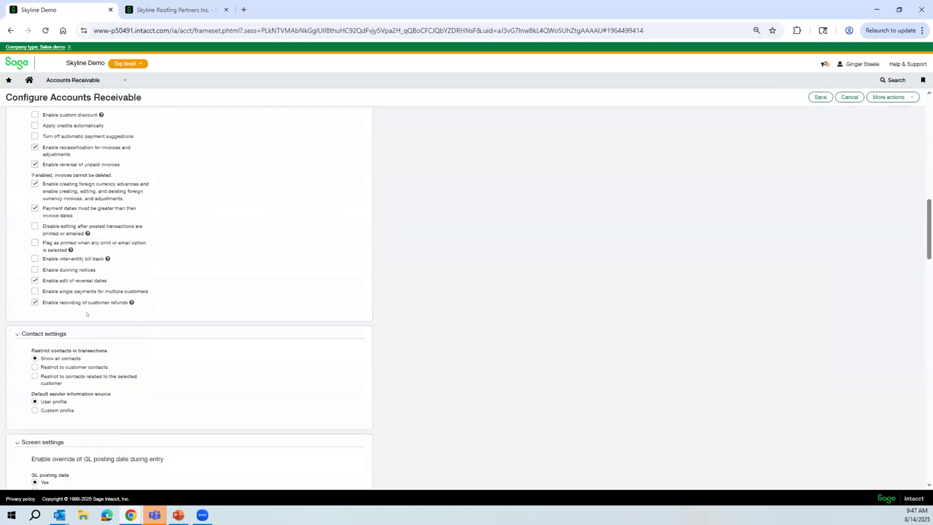
pyautogui.moveTo(48, 280); pyautogui.dragTo(110, 282)
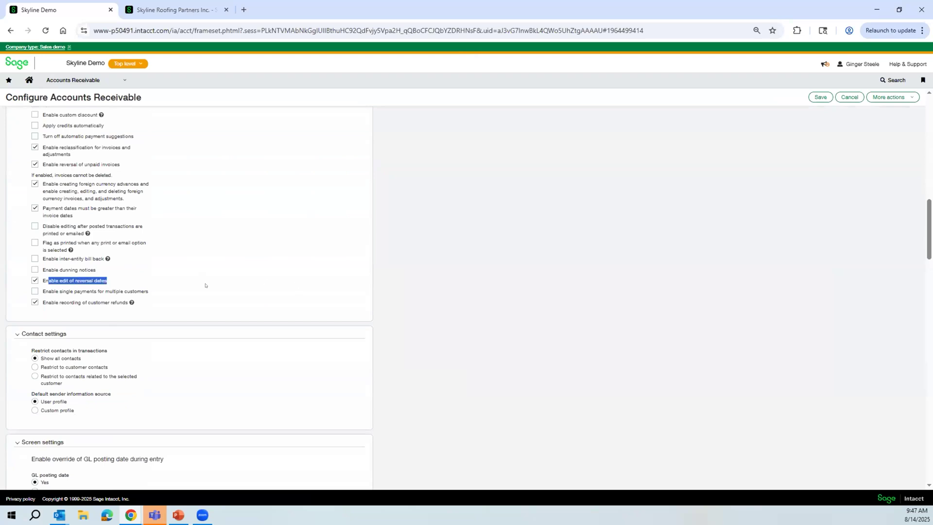
pyautogui.click(844, 98)
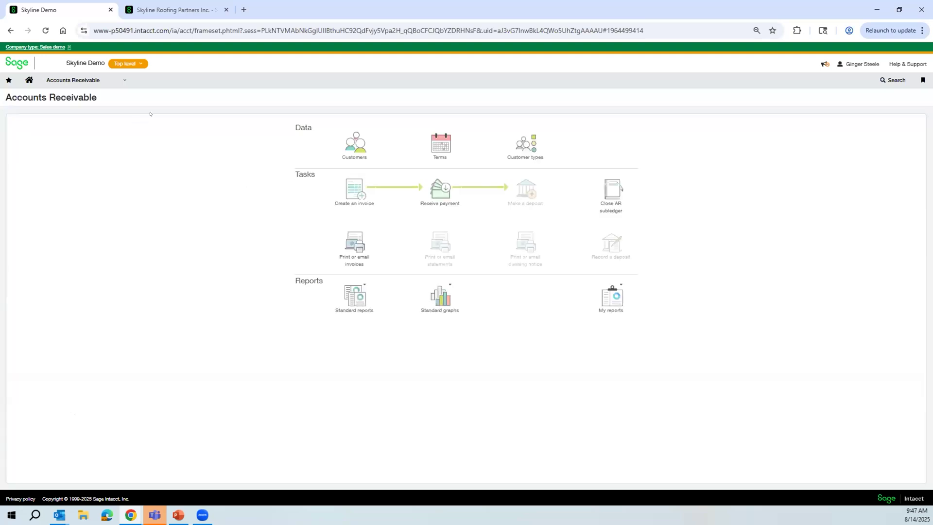
# - Open the Accounts Receivable posted payments list and review the AG Insurance record transfer reversal
pyautogui.click(121, 81)
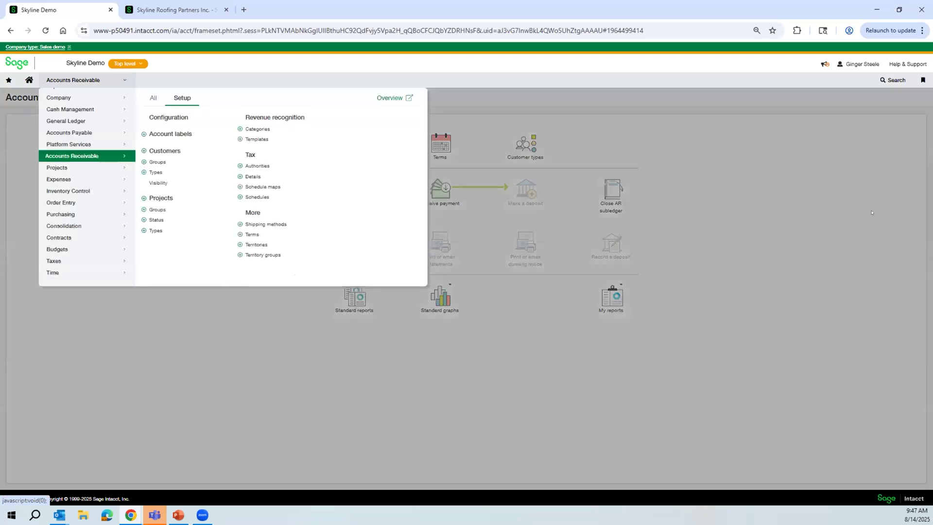
pyautogui.click(684, 290)
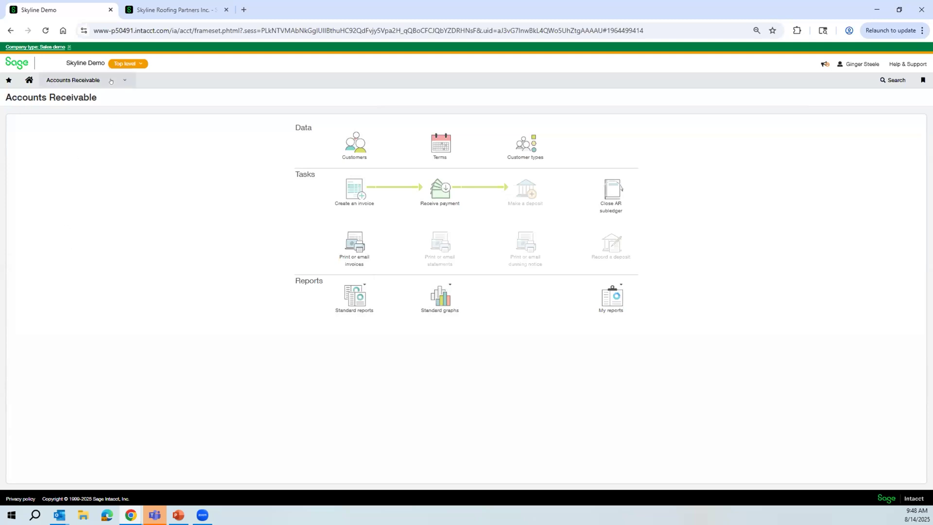
pyautogui.click(78, 80)
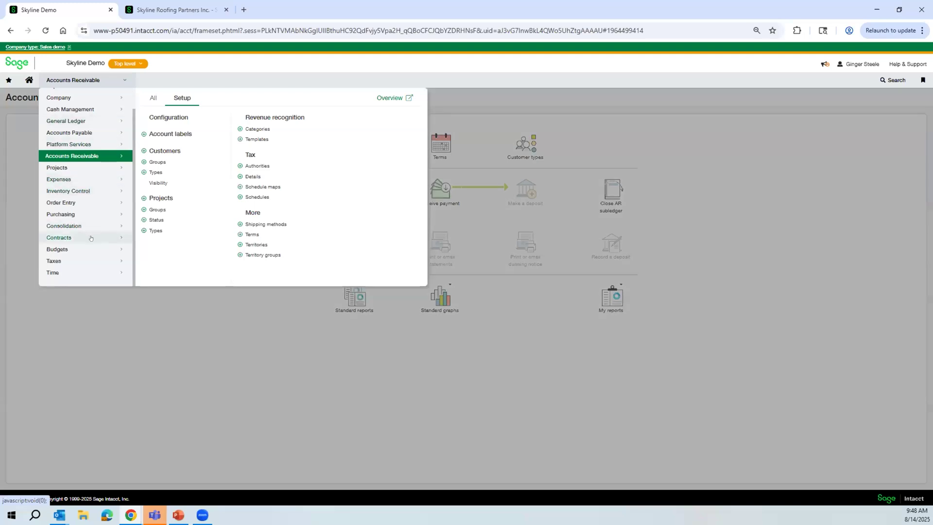
pyautogui.click(120, 238)
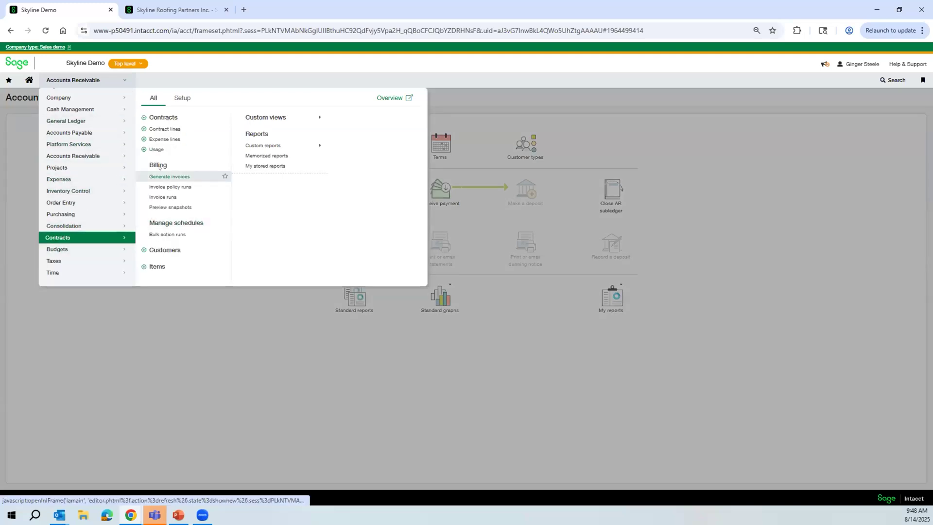
pyautogui.click(78, 155)
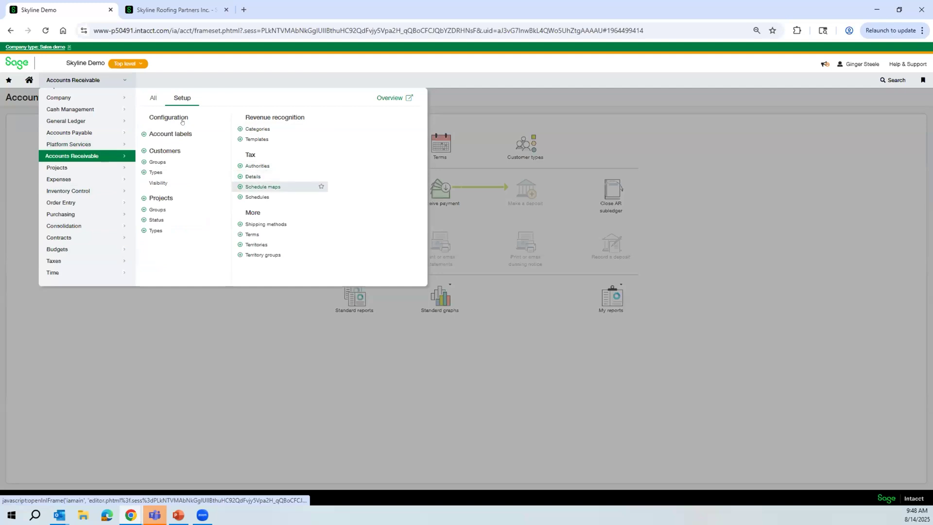
pyautogui.click(146, 99)
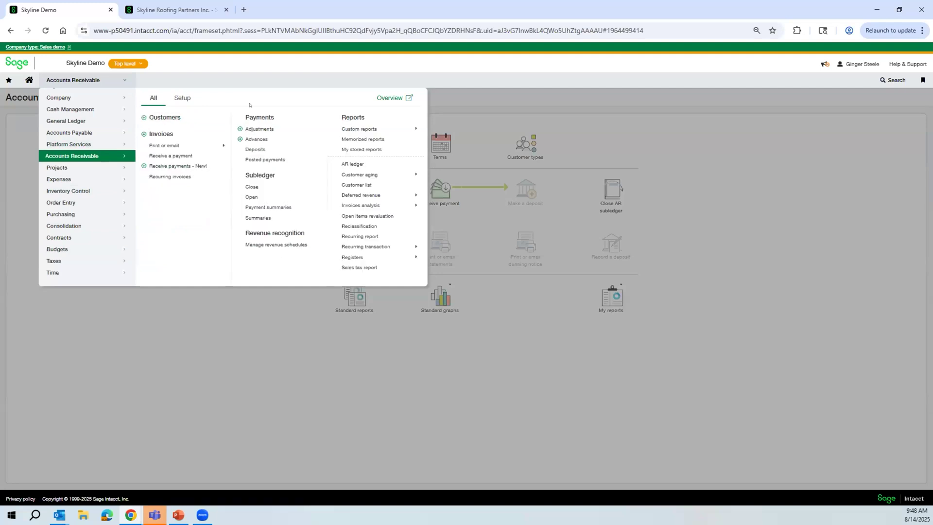
pyautogui.click(254, 160)
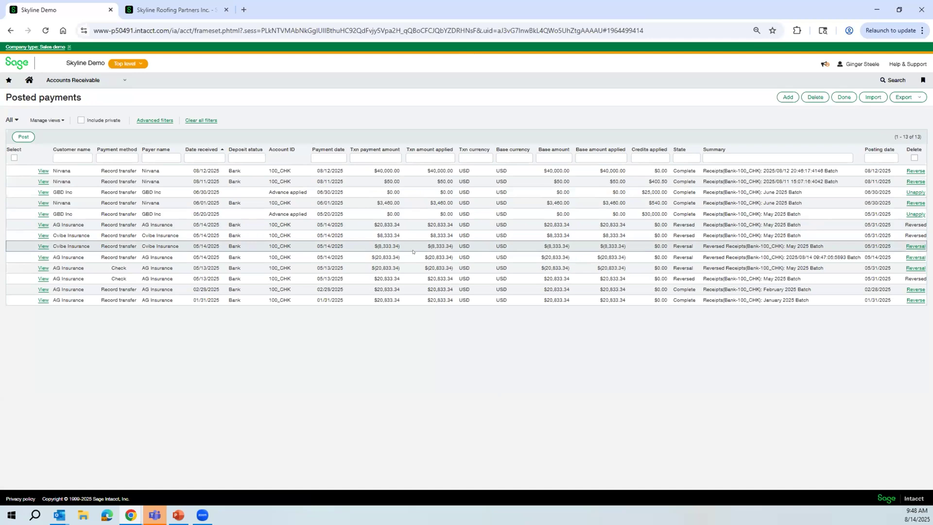
pyautogui.hotkey('alt', 'Tab')
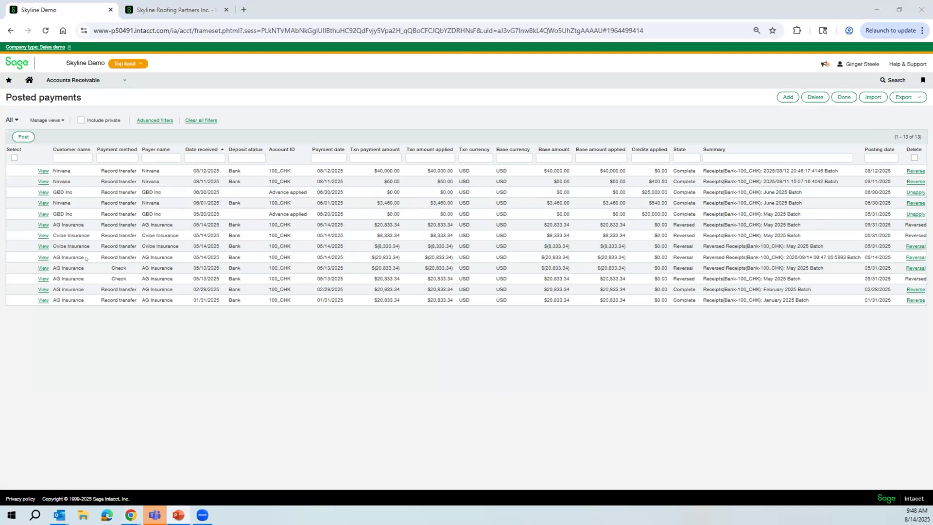
# - Open the standard task catalog in the Projects setup
pyautogui.moveTo(72, 80)
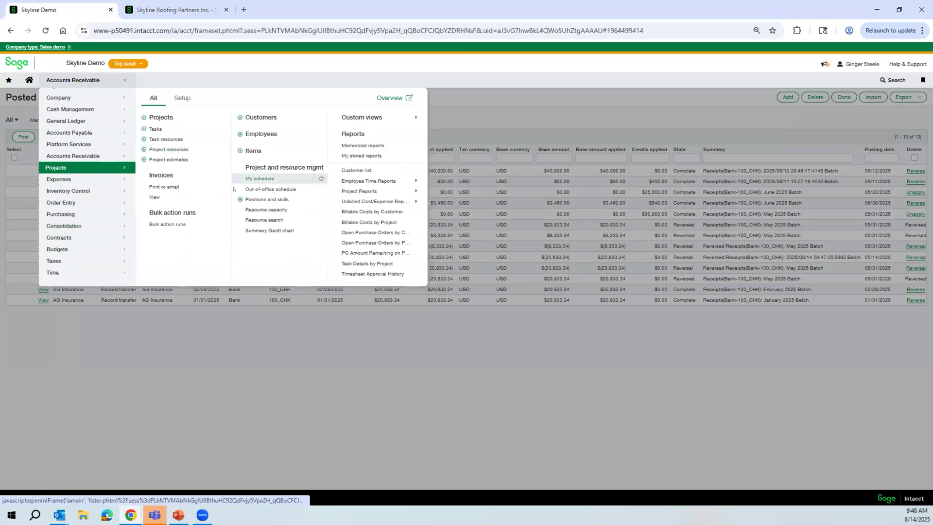
pyautogui.click(178, 99)
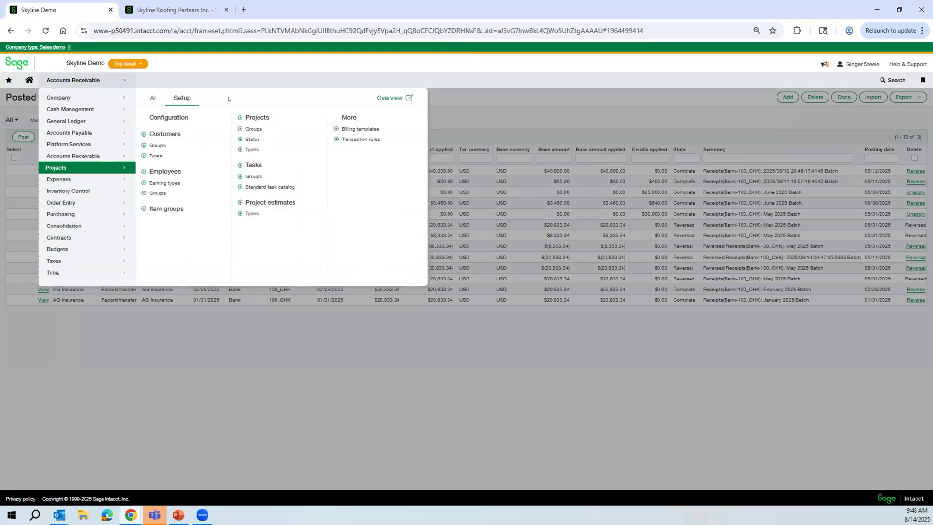
pyautogui.click(261, 186)
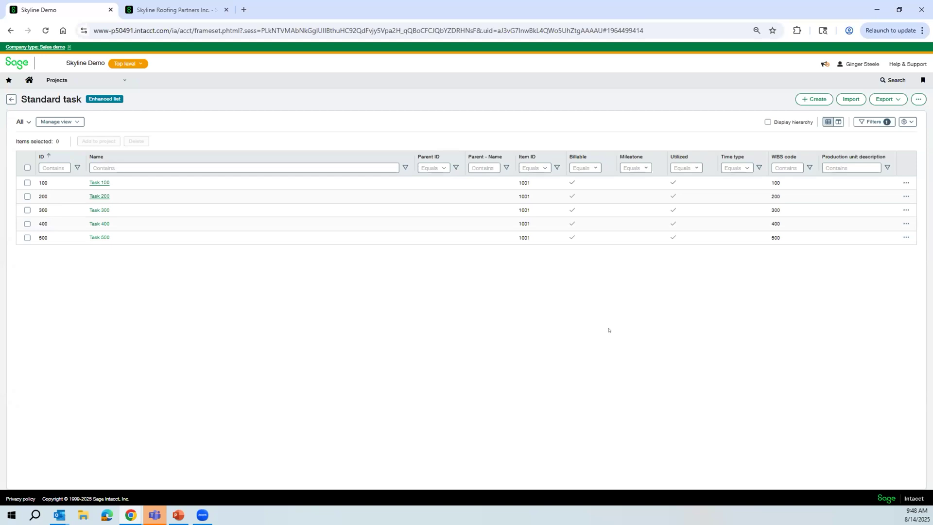
# - Turn off the enhanced list for the standard task catalog to compare the classic view, and turn it back on
pyautogui.click(919, 99)
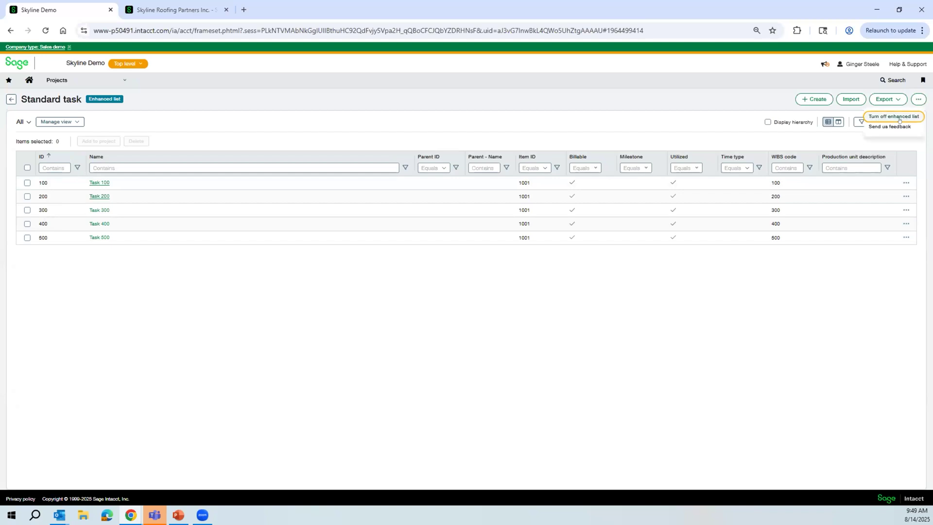
pyautogui.click(897, 117)
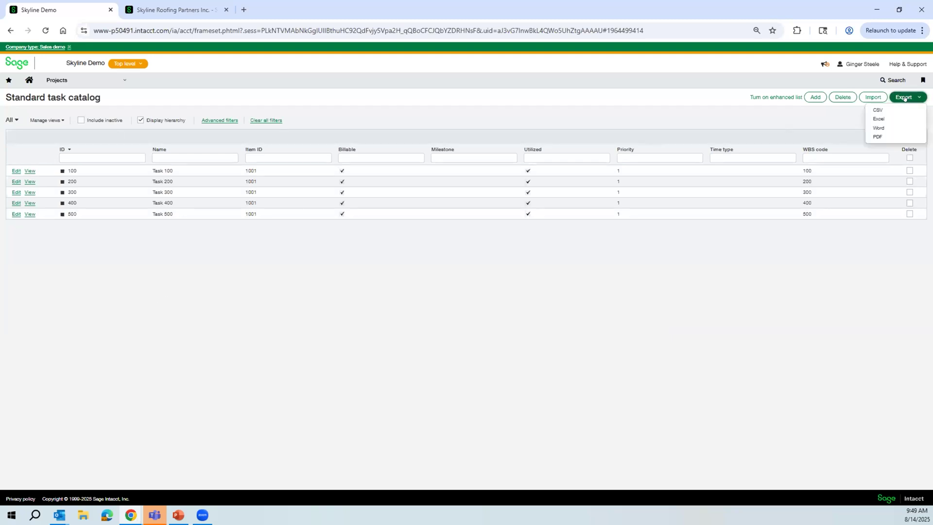
pyautogui.click(770, 97)
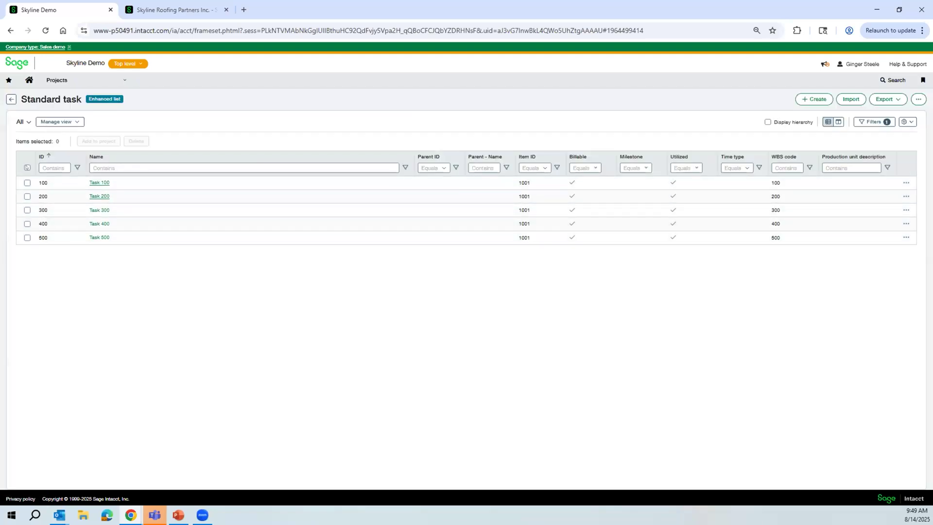
# - Add all five standard tasks, Task 100 to Task 500, to project 10025--General Overhead-Current and save
pyautogui.click(27, 168)
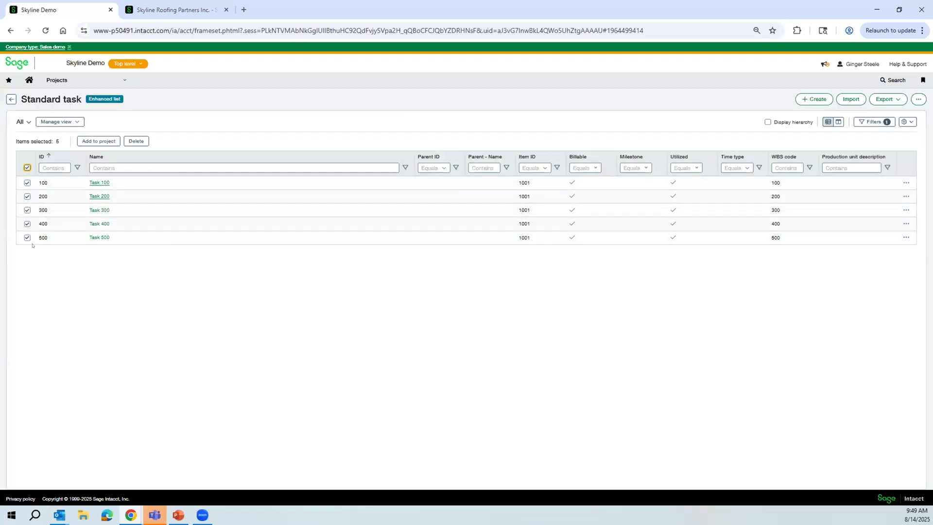
pyautogui.click(97, 141)
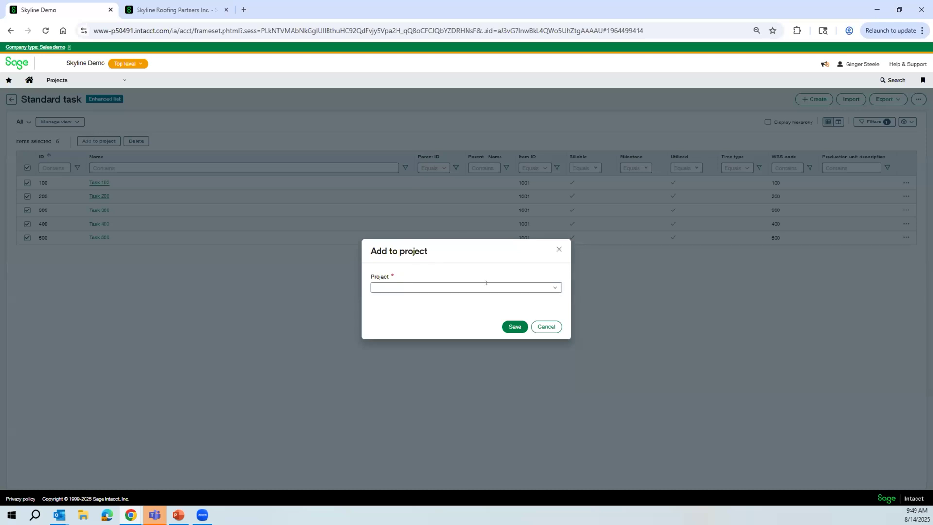
pyautogui.click(553, 287)
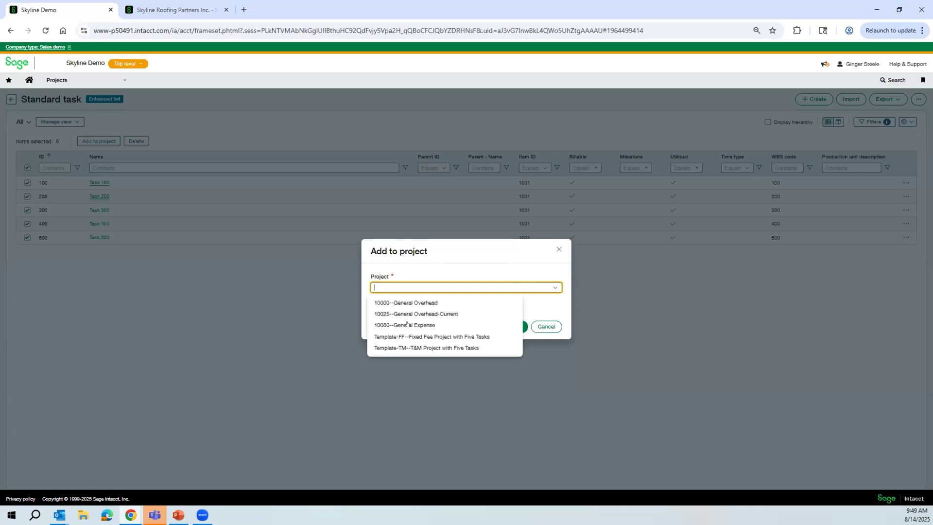
pyautogui.click(407, 313)
pyautogui.click(514, 327)
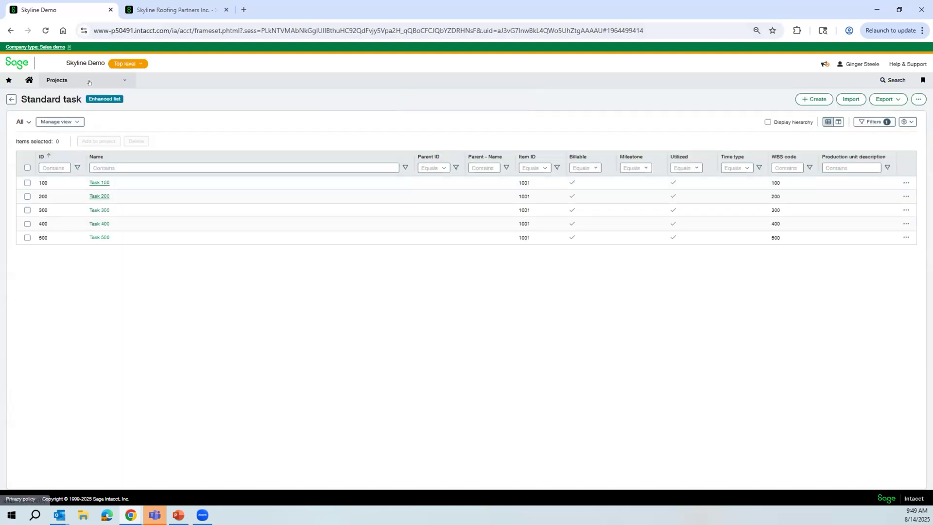
# - Open the task list of project 10025 General Overhead-Current to check the tasks added from the catalog
pyautogui.click(89, 82)
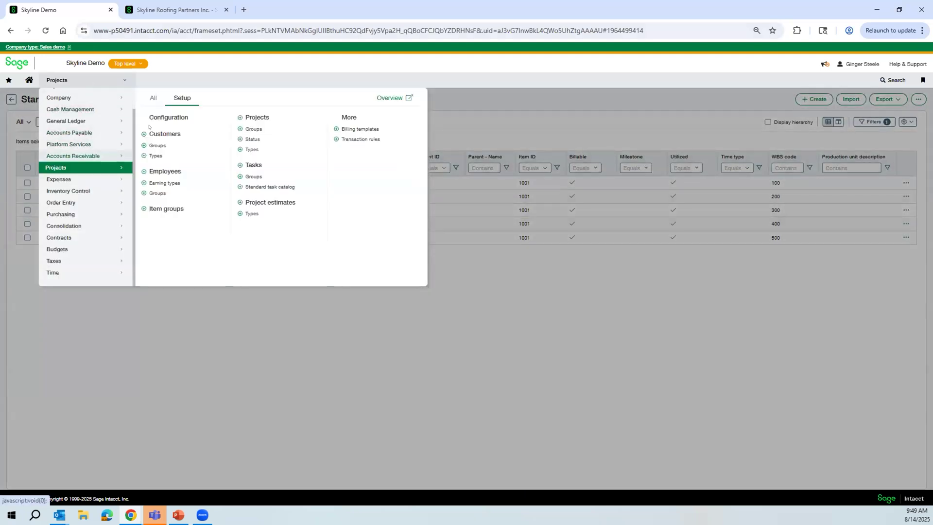
pyautogui.click(152, 98)
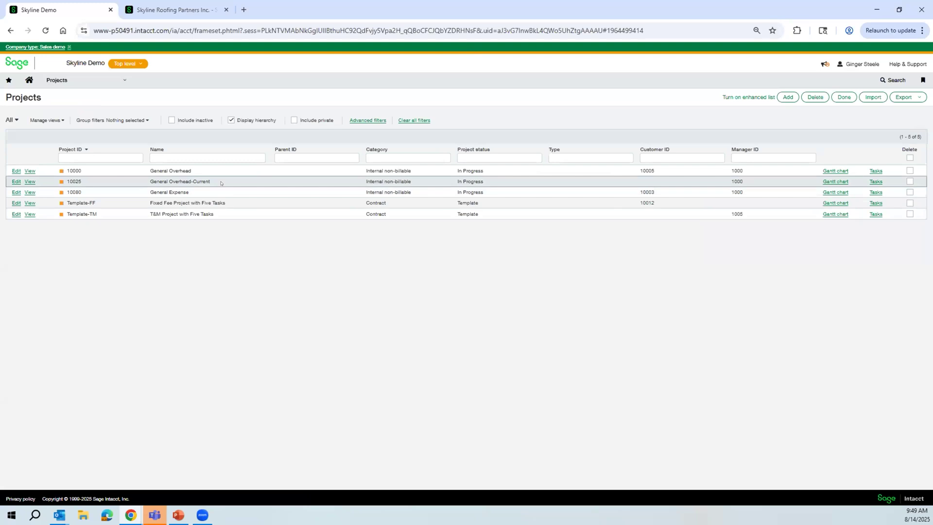
pyautogui.click(875, 182)
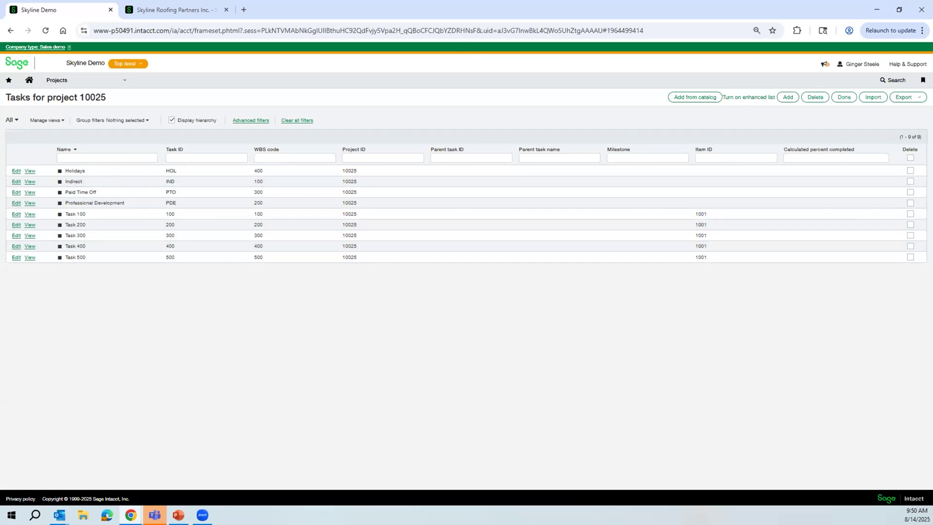
pyautogui.hotkey('alt', 'Tab')
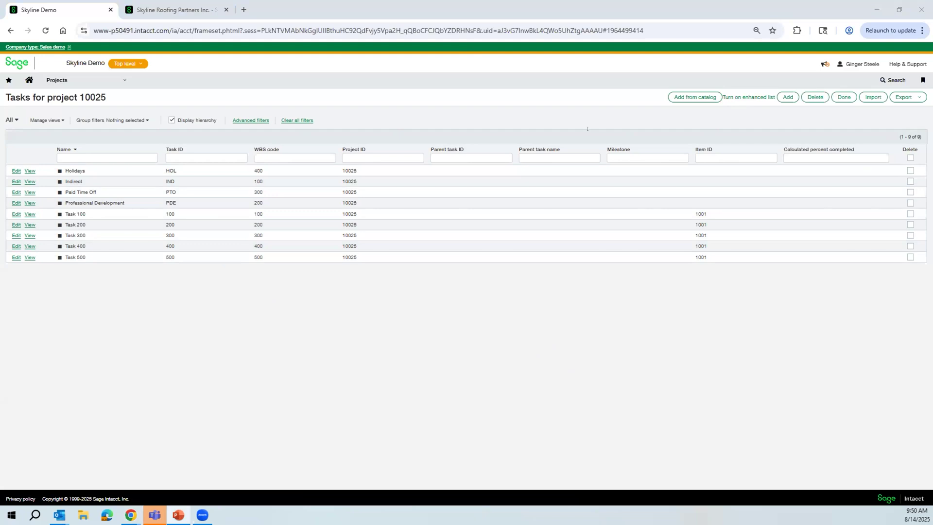
# - Open the Inventory Control transaction definitions and review the warehouse transfer templates
pyautogui.click(87, 81)
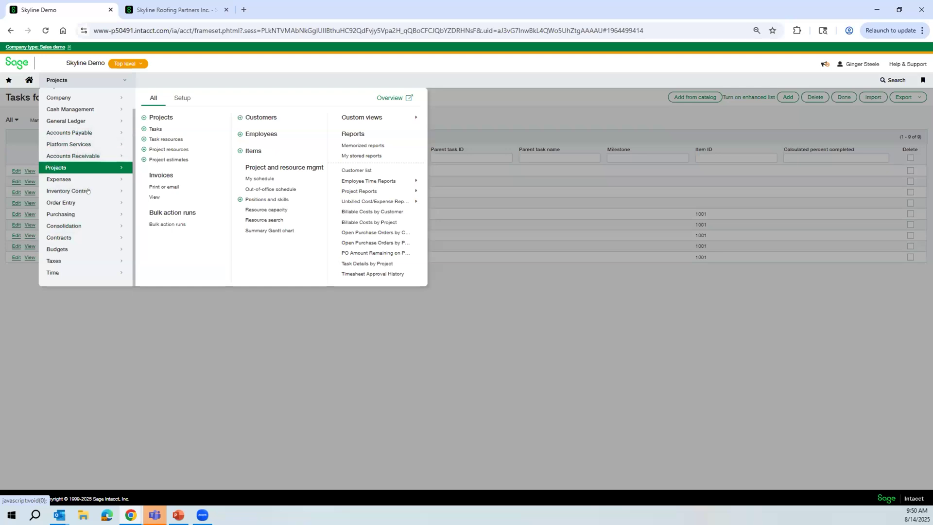
pyautogui.scroll(1, 88, 191)
pyautogui.click(88, 215)
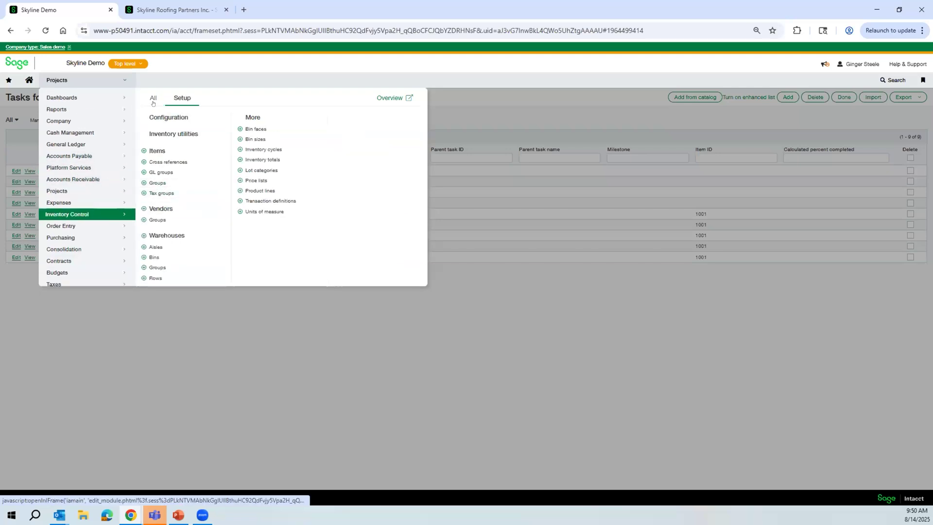
pyautogui.click(265, 200)
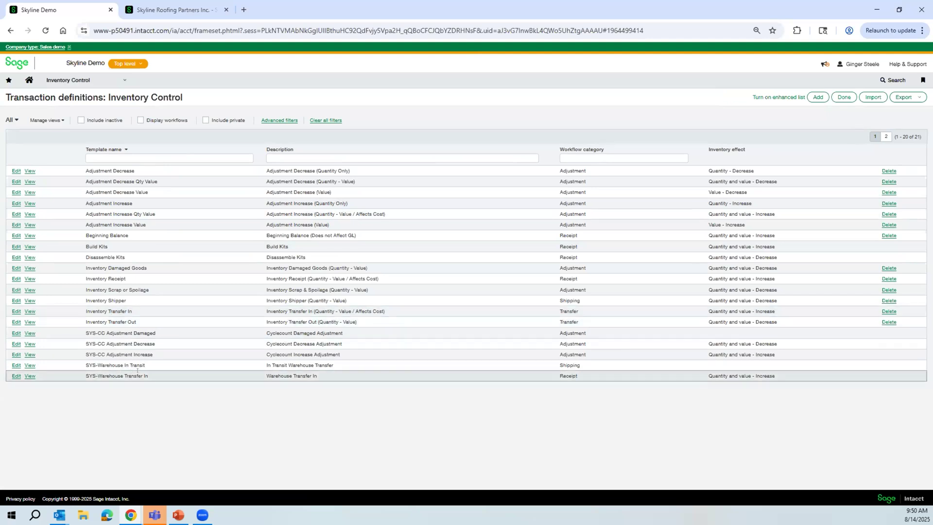
# - Open a new warehouse transfer form in Inventory Control to examine its fields, and cancel it without saving
pyautogui.click(119, 80)
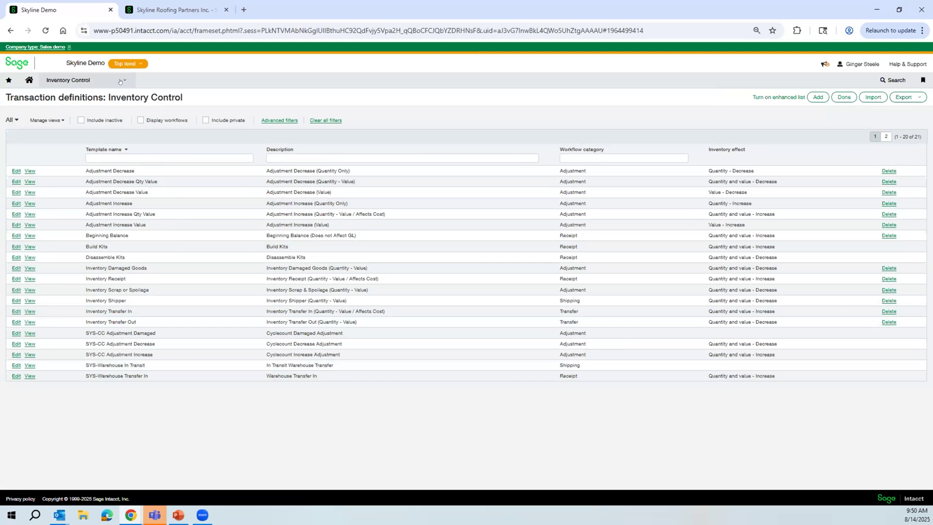
pyautogui.click(153, 97)
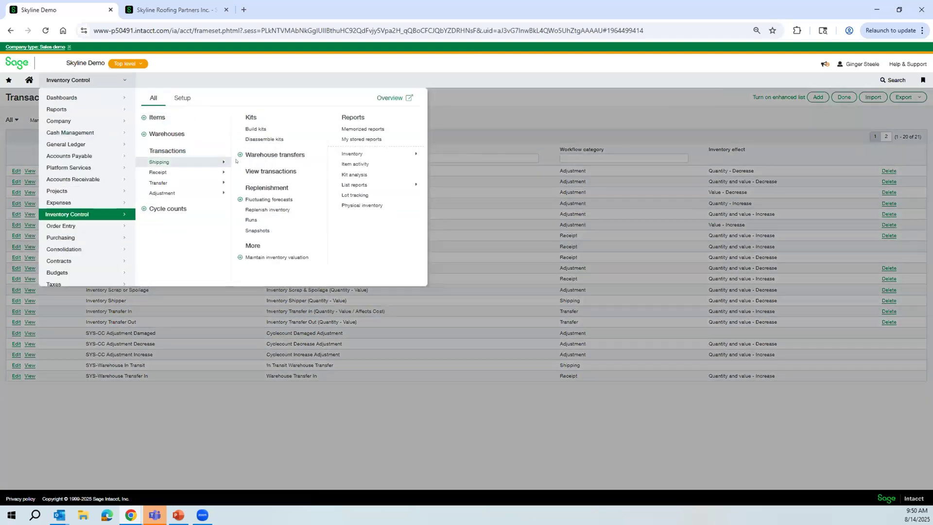
pyautogui.moveTo(199, 183)
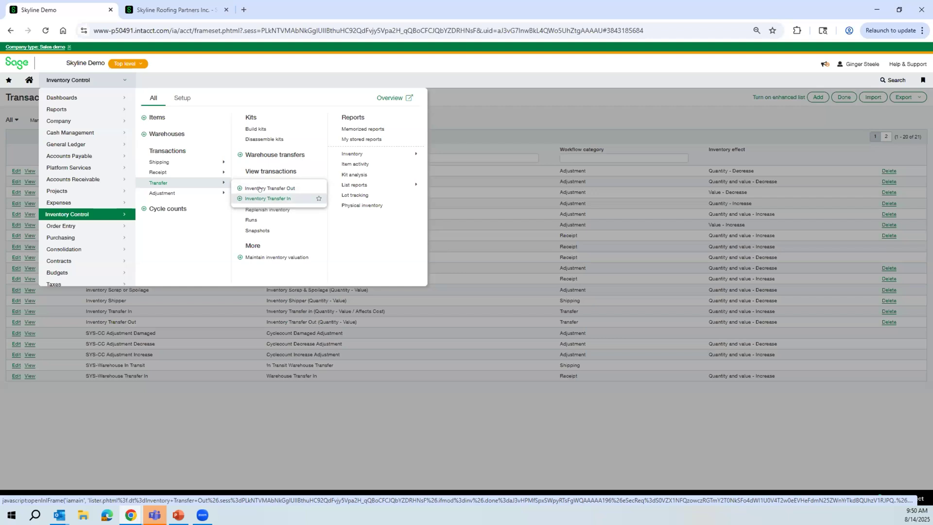
pyautogui.click(268, 155)
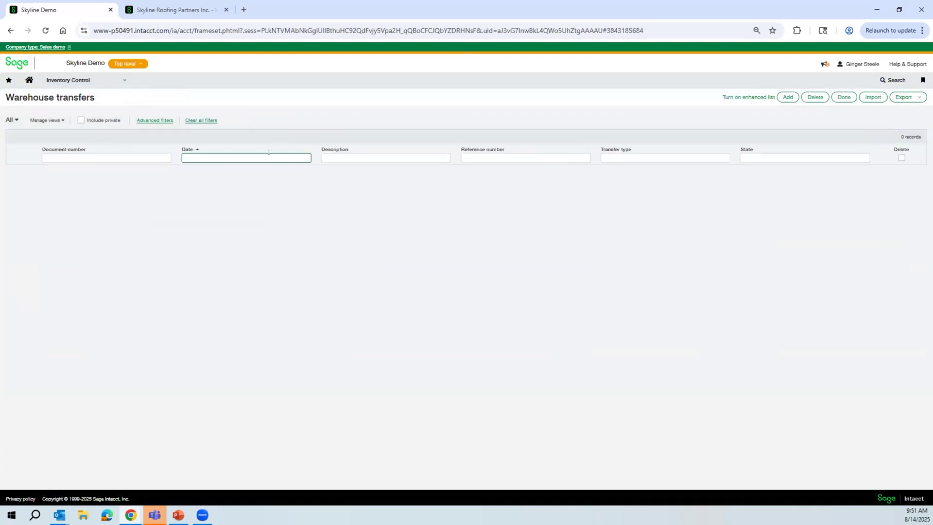
pyautogui.click(787, 98)
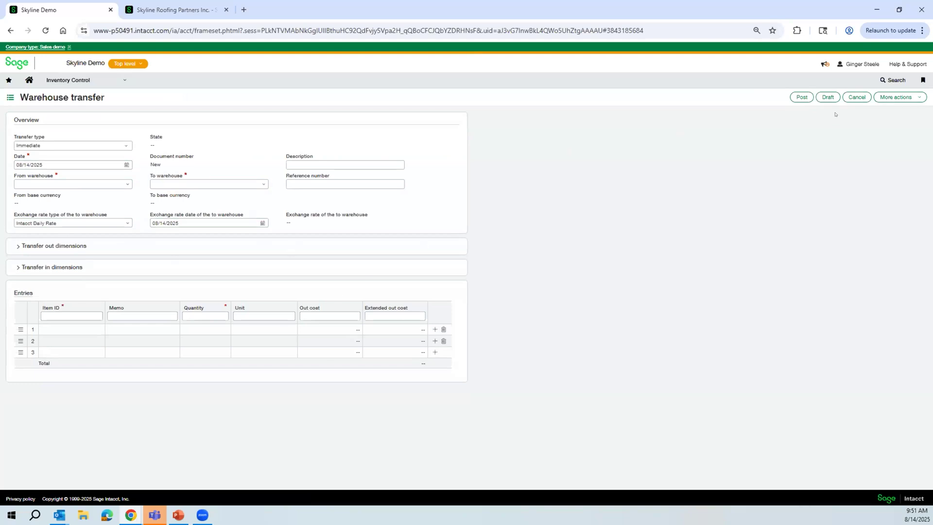
pyautogui.click(856, 97)
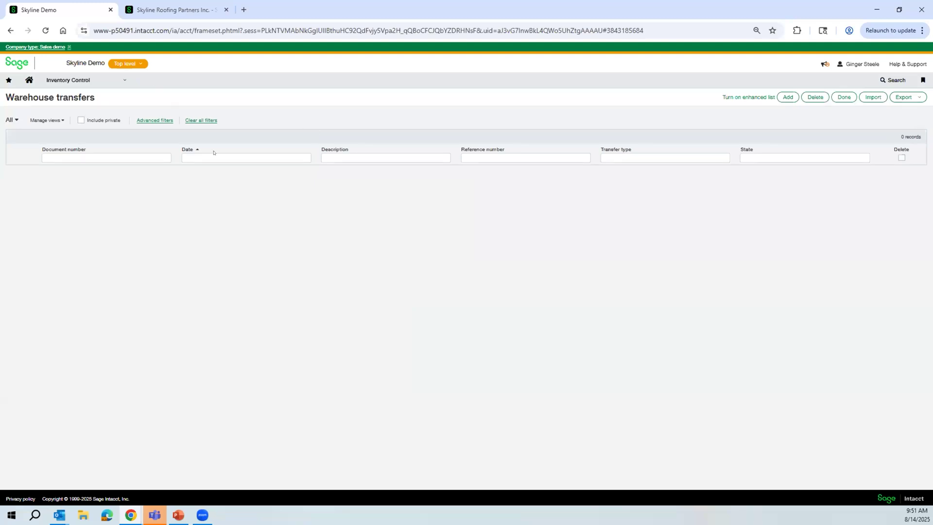
pyautogui.click(73, 80)
pyautogui.moveTo(166, 182)
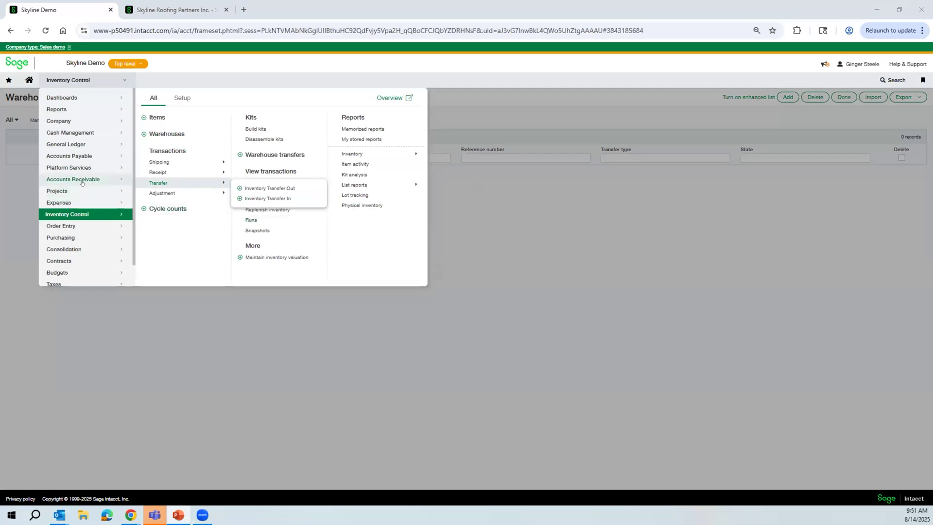
pyautogui.click(68, 191)
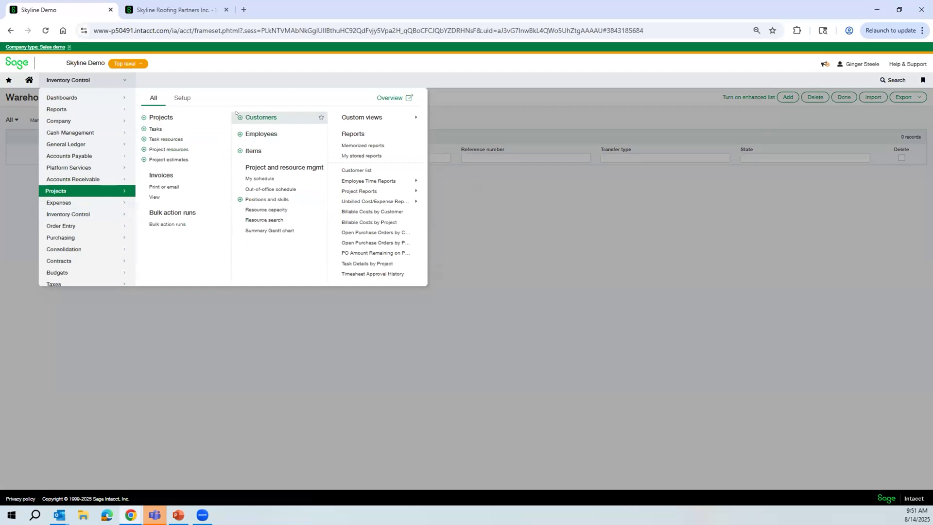
pyautogui.click(188, 98)
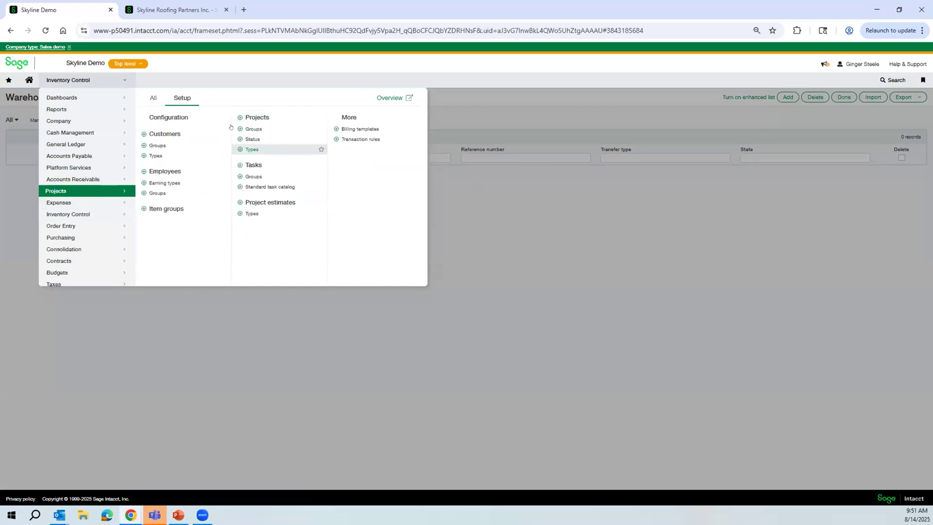
pyautogui.click(90, 226)
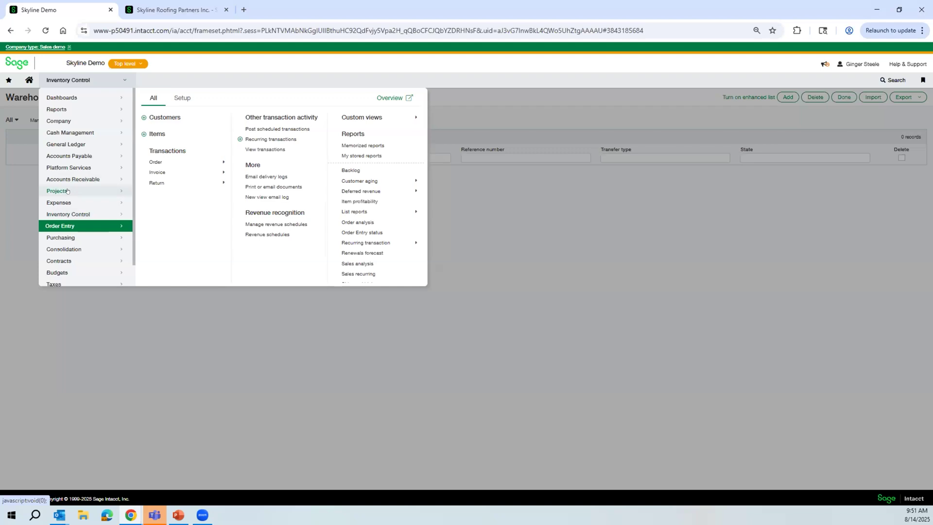
# - Open the Order Entry revenue recognition templates and examine the percent-completed template based on budgeted cost from summary
pyautogui.click(183, 97)
pyautogui.click(256, 137)
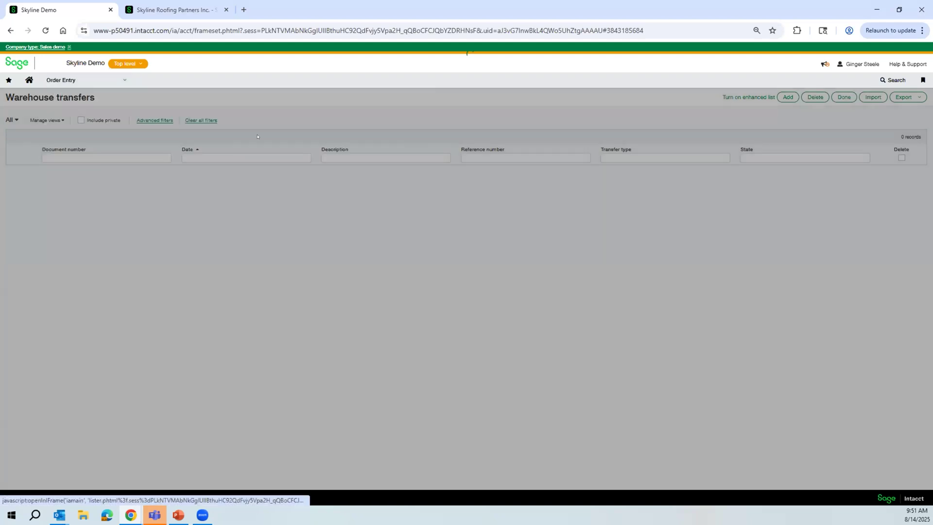
pyautogui.moveTo(331, 191); pyautogui.dragTo(394, 192)
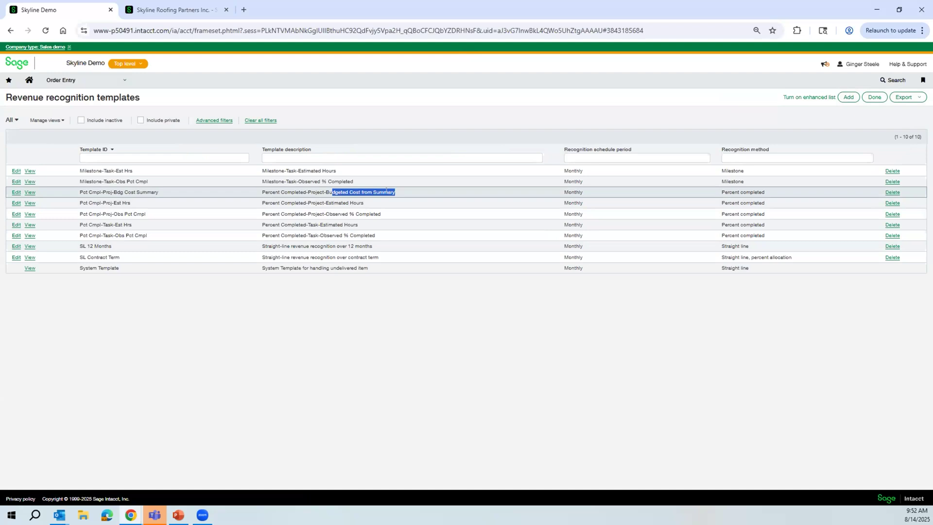
# - Switch to the Skyline Roofing Partners Inc. entity session and open Manage revenue schedules in Order Entry
pyautogui.click(78, 81)
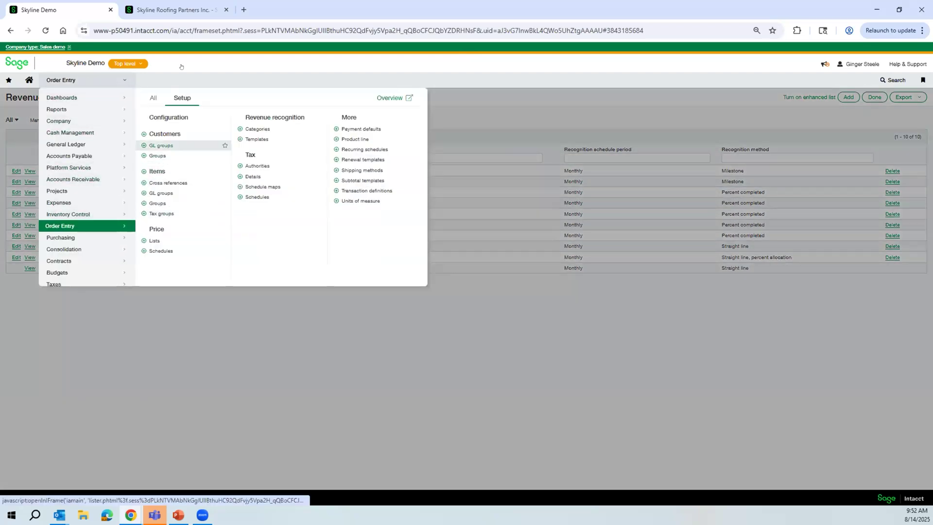
pyautogui.click(174, 9)
pyautogui.click(106, 81)
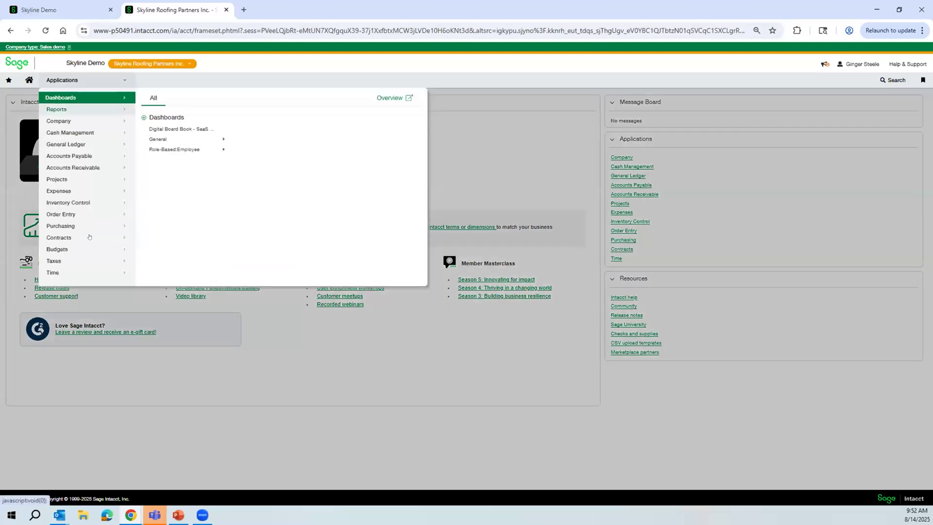
pyautogui.moveTo(90, 213)
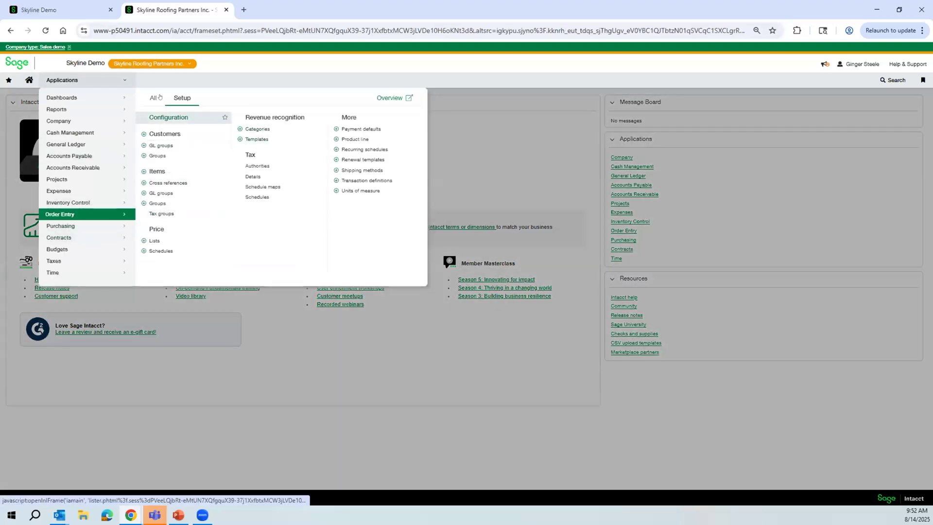
pyautogui.click(153, 97)
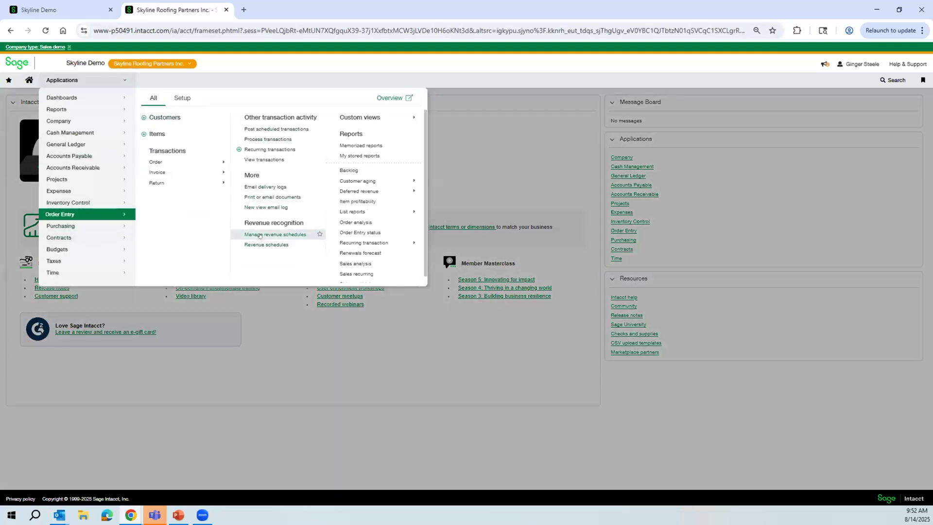
pyautogui.click(254, 235)
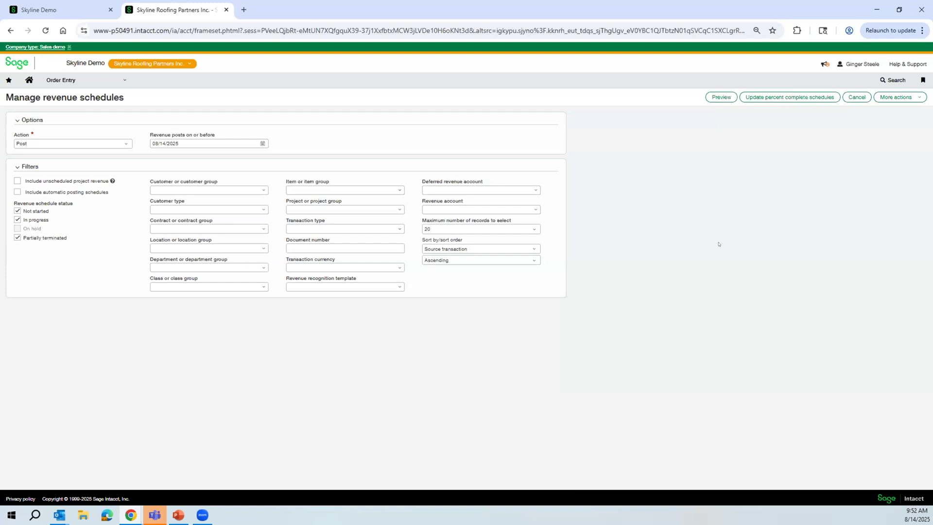
# - Set the revenue posting cutoff date to 07/31/2025 and preview the matching revenue schedules
pyautogui.click(262, 143)
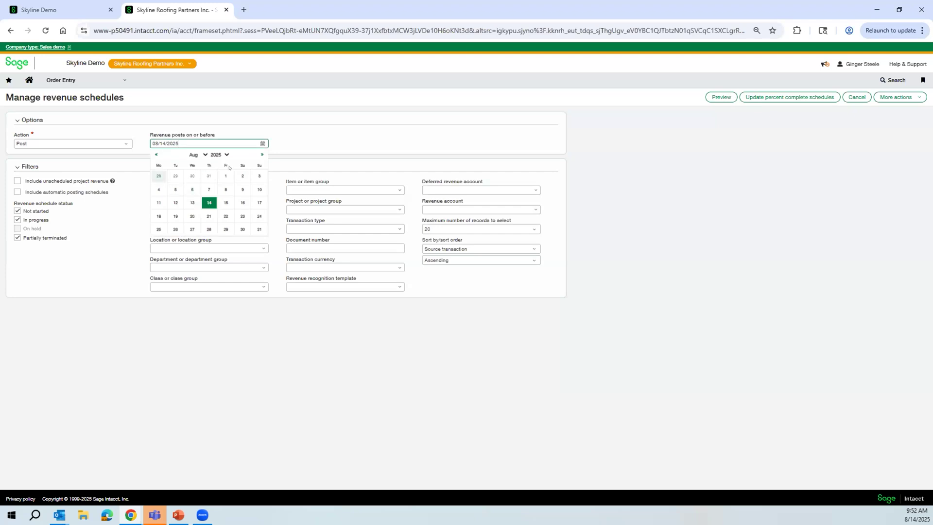
pyautogui.click(209, 176)
pyautogui.click(721, 97)
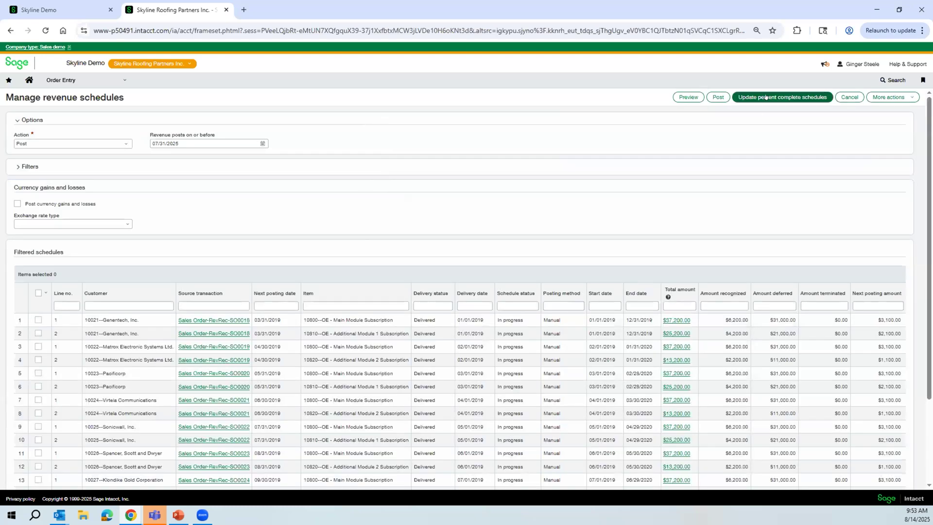
# - Run the update of percent complete schedules and review the filtered schedules list
pyautogui.click(766, 97)
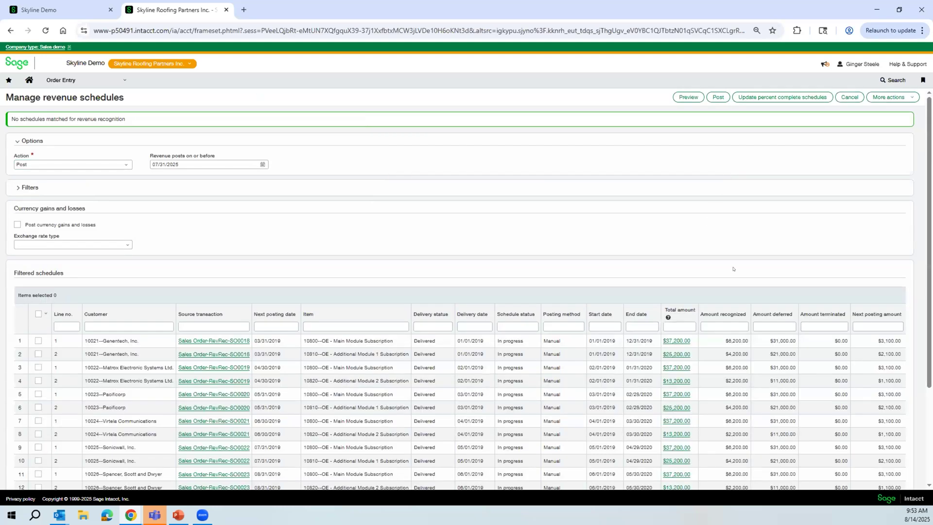
pyautogui.scroll(-3, 491, 262)
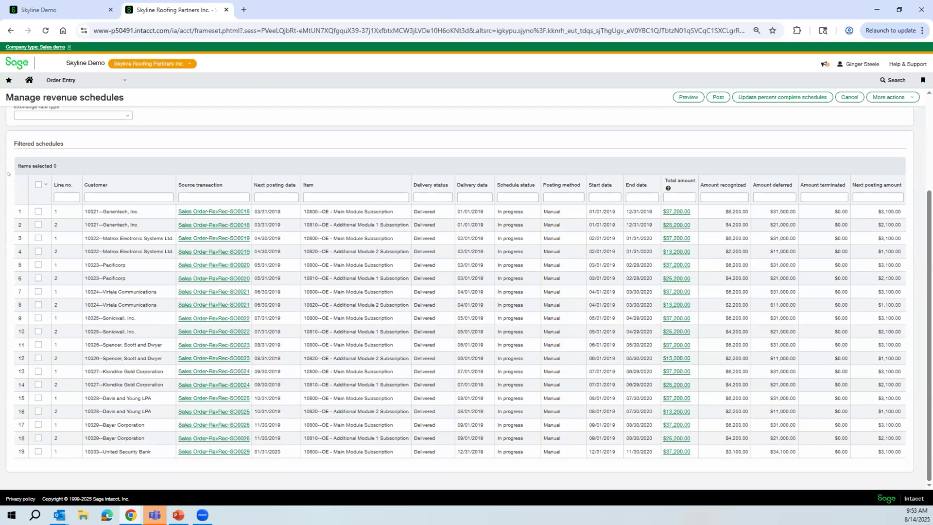
pyautogui.scroll(3, 297, 298)
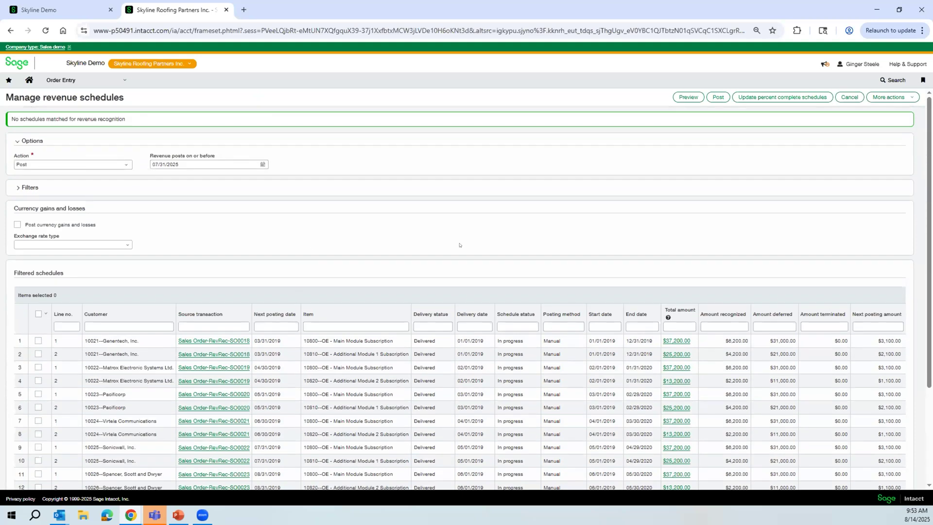